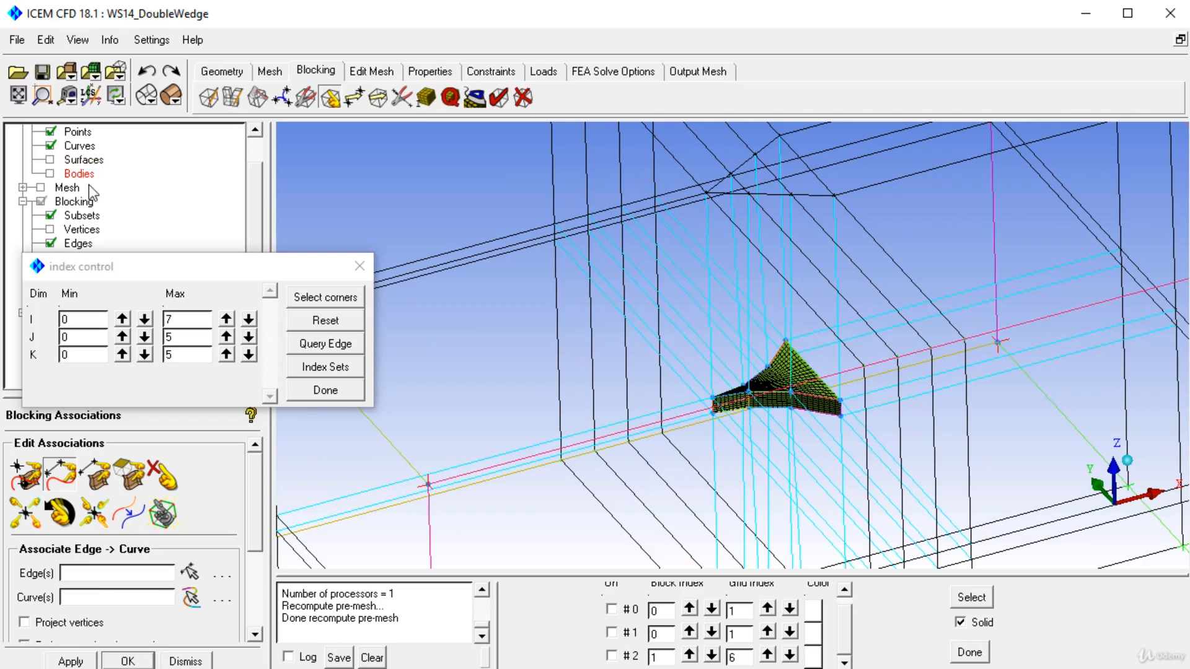
# Step: Hide the pre-mesh and the geometry curves so that only the blocking edges remain around the wedge
pyautogui.moveTo(149, 275); pyautogui.dragTo(228, 441)
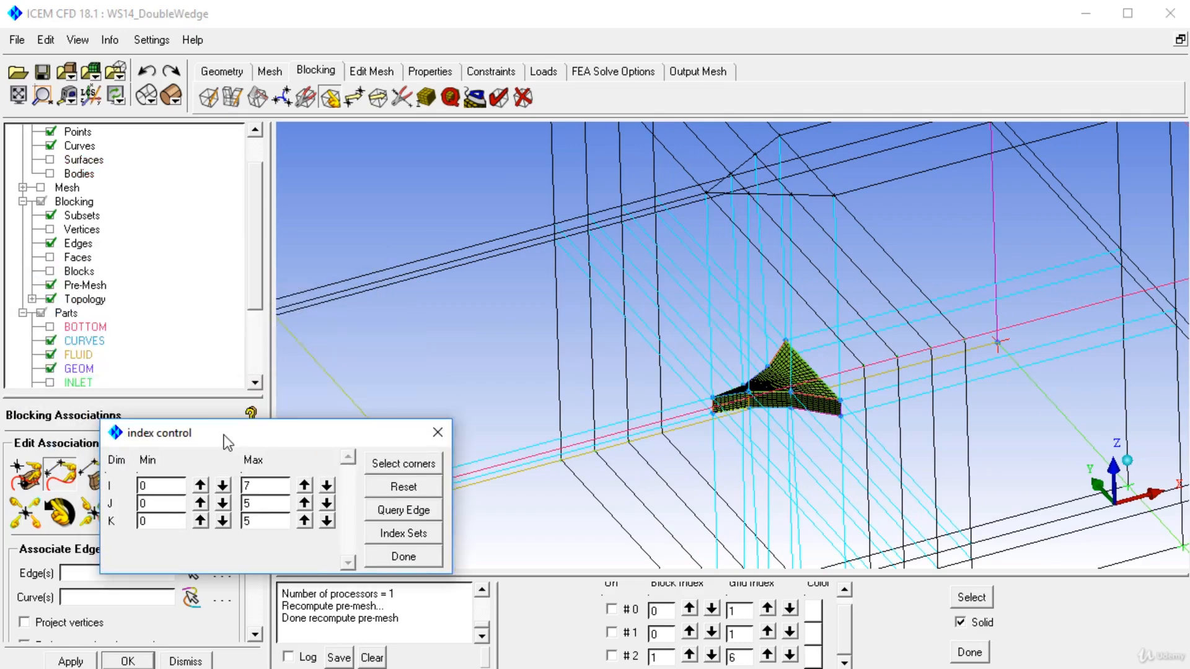
pyautogui.click(51, 285)
pyautogui.moveTo(768, 345); pyautogui.dragTo(757, 354)
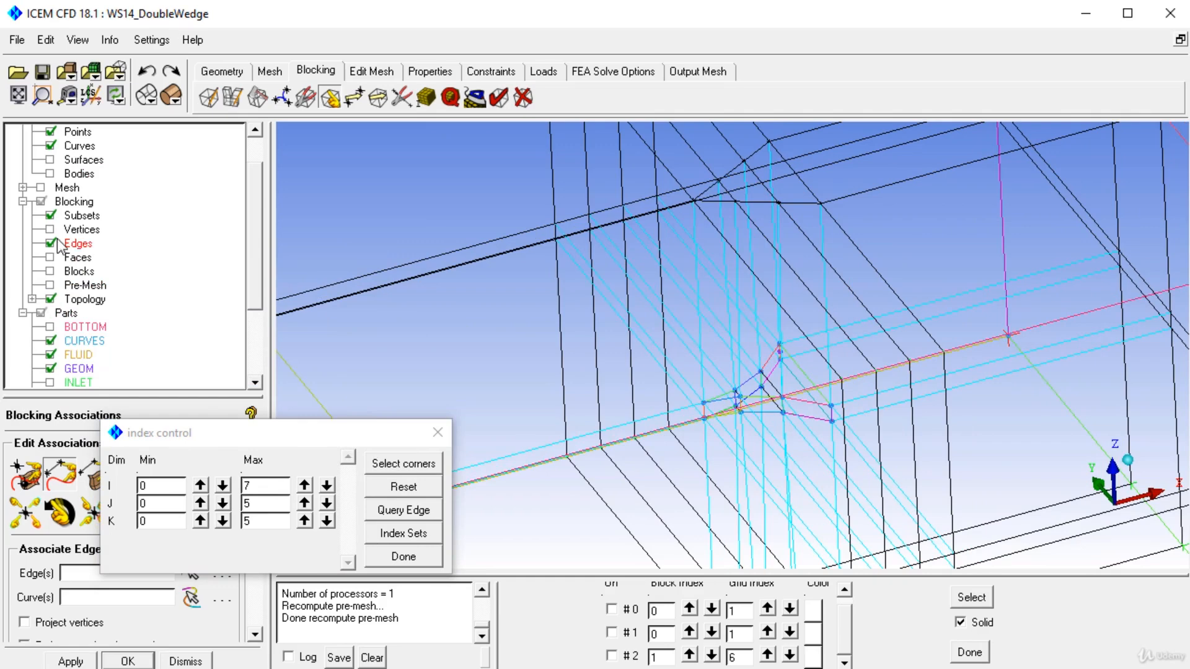
pyautogui.click(50, 147)
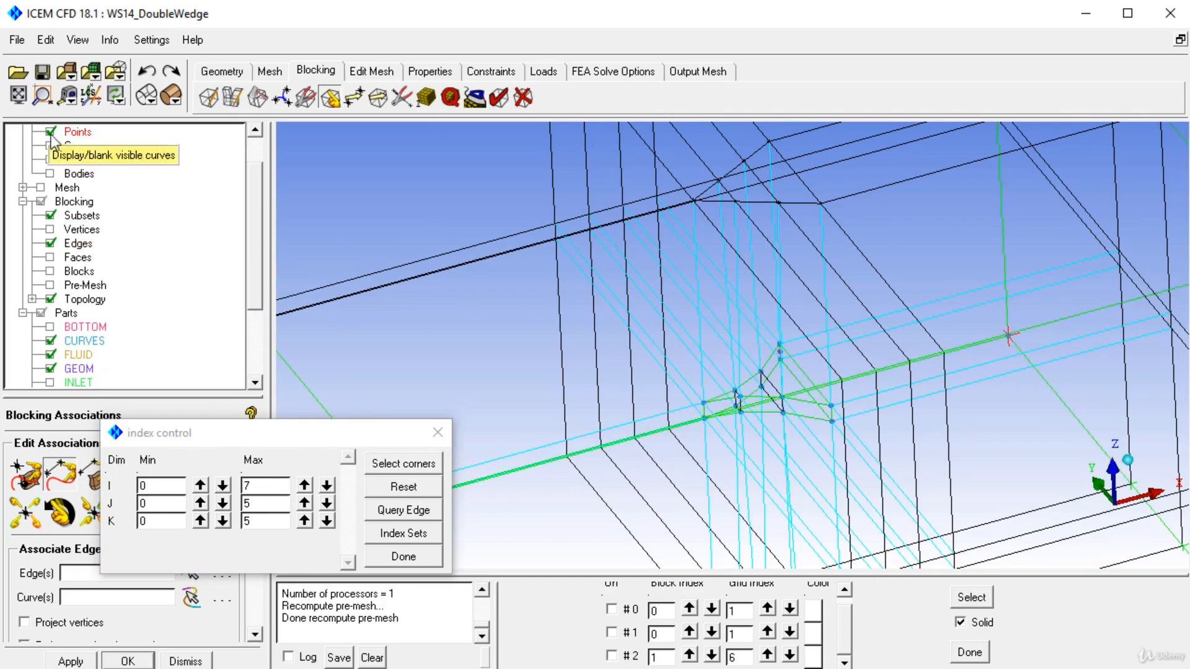
# Step: Set up the Set Location vertex tool with the Set Position method and wedge vertex 218 as the reference
pyautogui.moveTo(629, 336)
pyautogui.mouseDown()
pyautogui.moveTo(615, 460)
pyautogui.moveTo(642, 110)
pyautogui.moveTo(643, 318)
pyautogui.moveTo(653, 378)
pyautogui.moveTo(682, 407)
pyautogui.moveTo(649, 317)
pyautogui.moveTo(672, 415)
pyautogui.moveTo(637, 363)
pyautogui.moveTo(648, 319)
pyautogui.moveTo(587, 355)
pyautogui.moveTo(701, 356)
pyautogui.moveTo(646, 243)
pyautogui.moveTo(639, 340)
pyautogui.moveTo(753, 472)
pyautogui.moveTo(658, 444)
pyautogui.moveTo(641, 337)
pyautogui.mouseUp()
pyautogui.moveTo(671, 409); pyautogui.dragTo(711, 386, button='middle')
pyautogui.moveTo(710, 385); pyautogui.dragTo(701, 181, button='right')
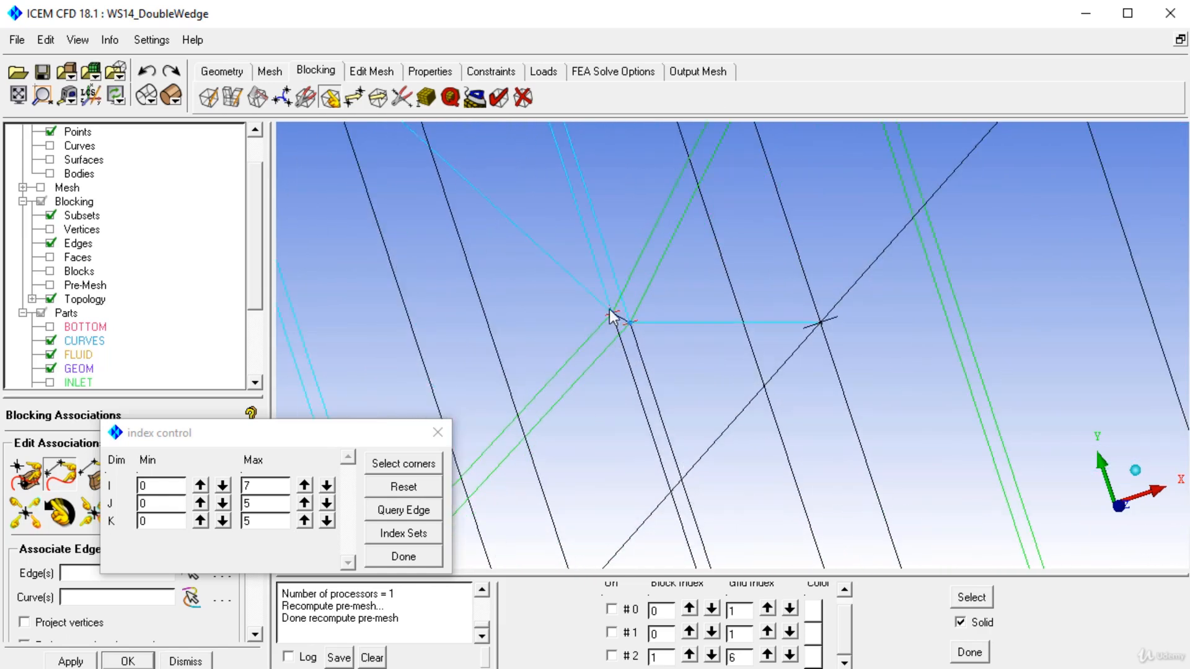
pyautogui.moveTo(609, 310); pyautogui.dragTo(680, 265, button='middle')
pyautogui.click(352, 99)
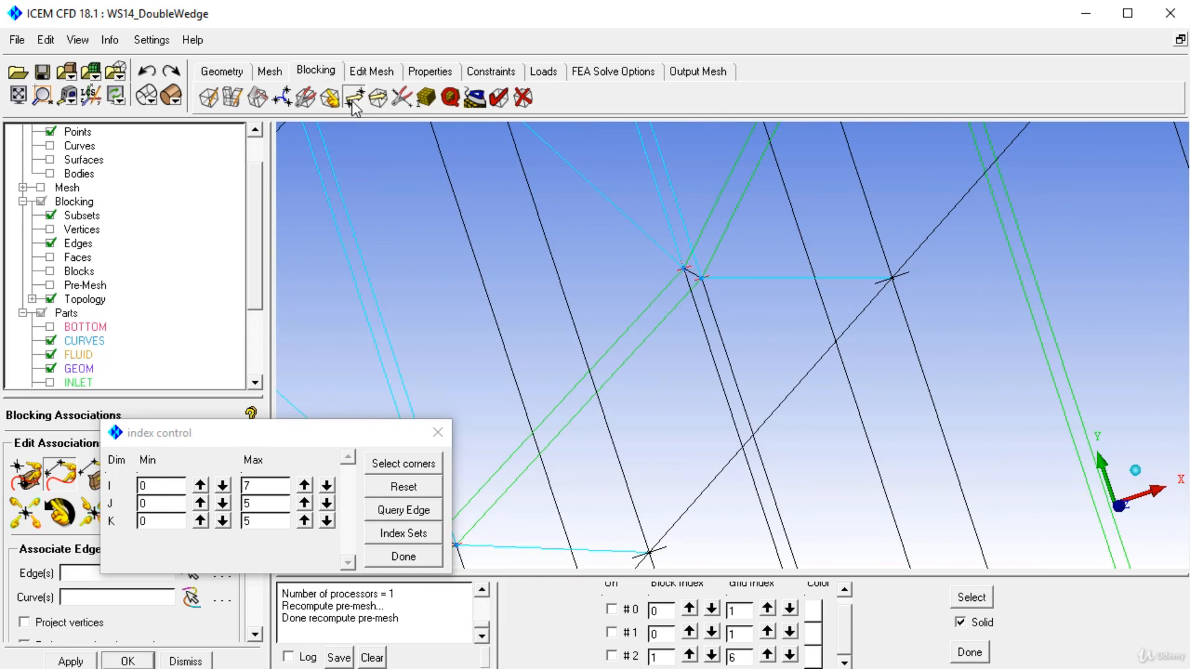
pyautogui.click(60, 474)
pyautogui.scroll(-5, 255, 522)
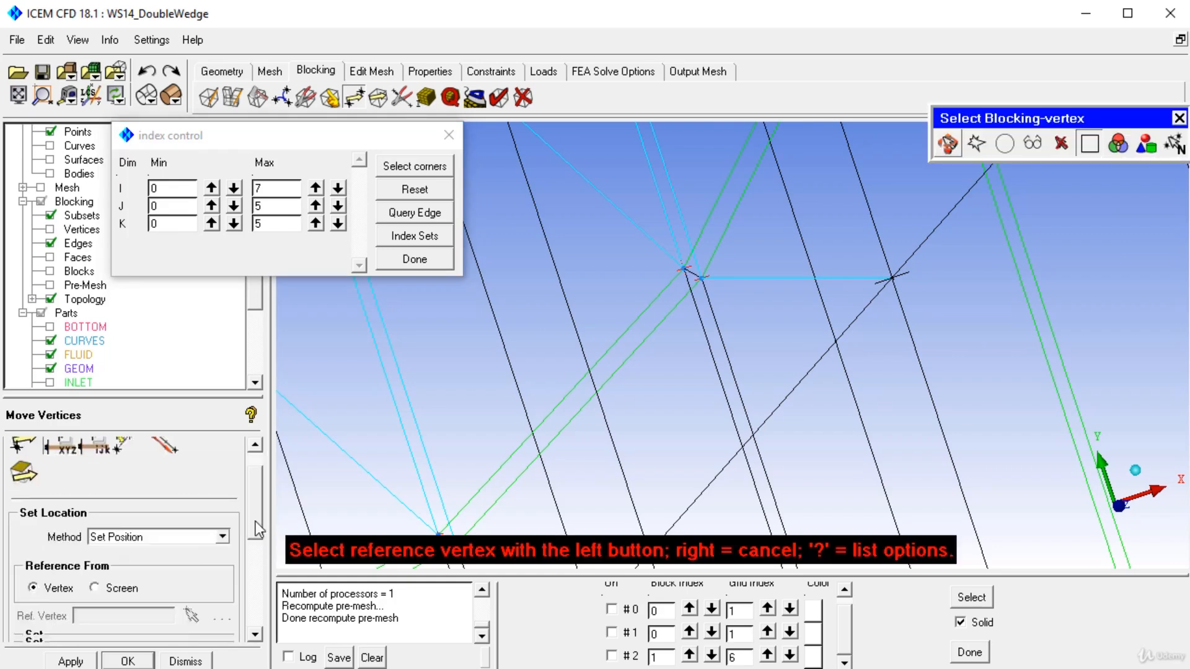
pyautogui.click(702, 278)
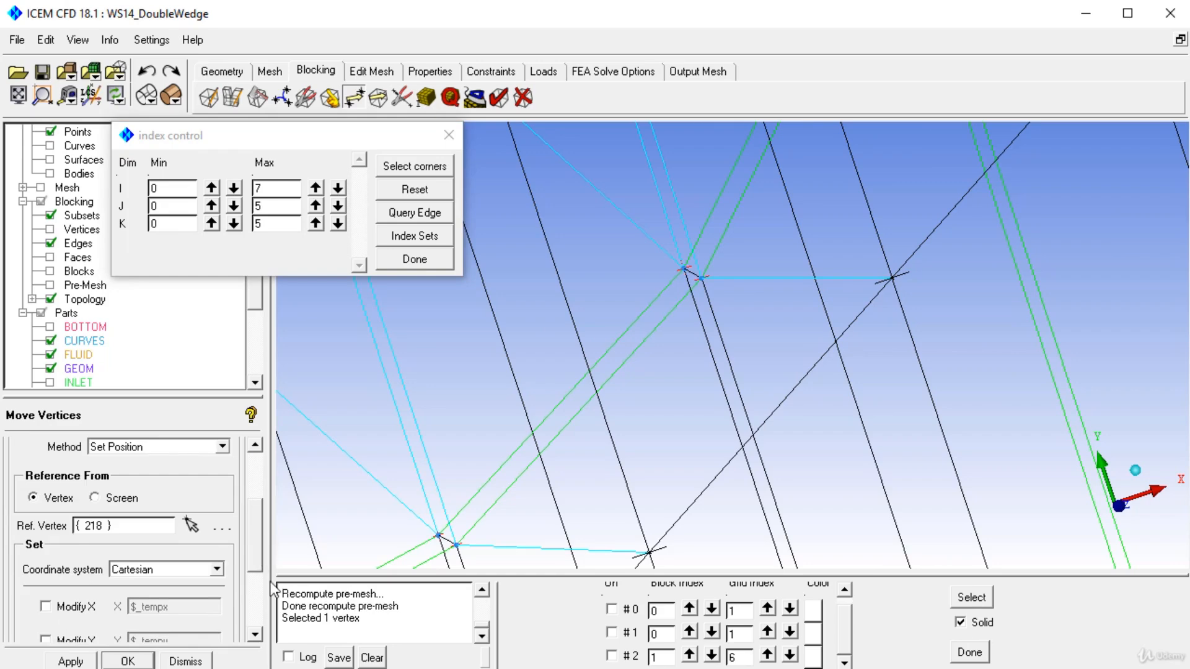
# Step: Move vertex 183 to the reference vertex's X and Y coordinates, leaving Z unmodified
pyautogui.scroll(-5, 258, 542)
pyautogui.moveTo(876, 318); pyautogui.dragTo(802, 469)
pyautogui.moveTo(775, 340); pyautogui.dragTo(776, 427, button='middle')
pyautogui.moveTo(776, 426); pyautogui.dragTo(787, 379)
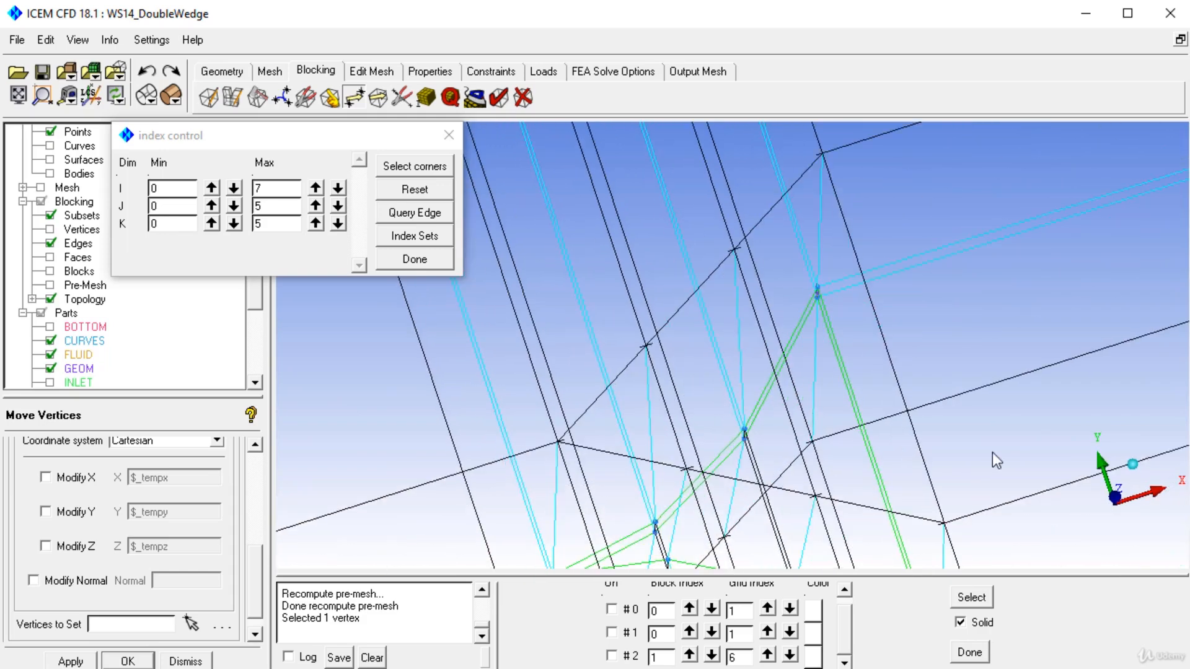
pyautogui.moveTo(1047, 495); pyautogui.dragTo(1054, 477)
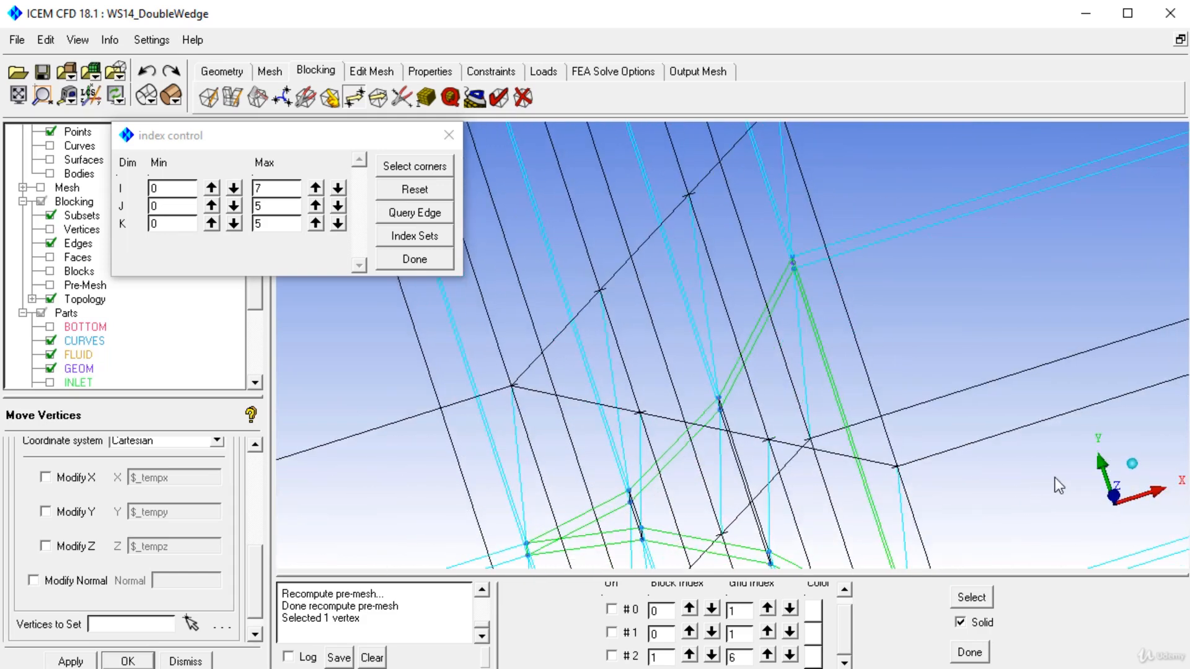
pyautogui.click(75, 479)
pyautogui.click(75, 512)
pyautogui.moveTo(724, 395); pyautogui.dragTo(454, 370)
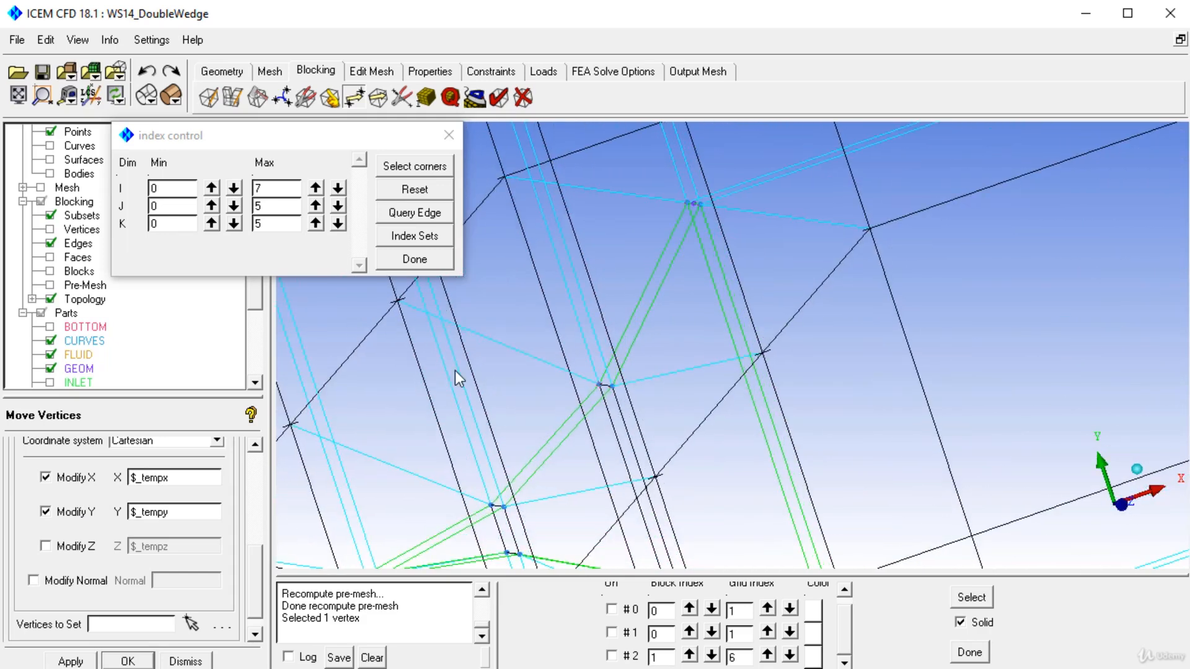
pyautogui.click(192, 623)
pyautogui.click(762, 353)
pyautogui.middleClick(770, 393)
pyautogui.click(70, 661)
# Step: Align the vertices along the direction of wedge edge 264–218, using vertex 218 as the reference
pyautogui.moveTo(790, 366); pyautogui.dragTo(862, 366)
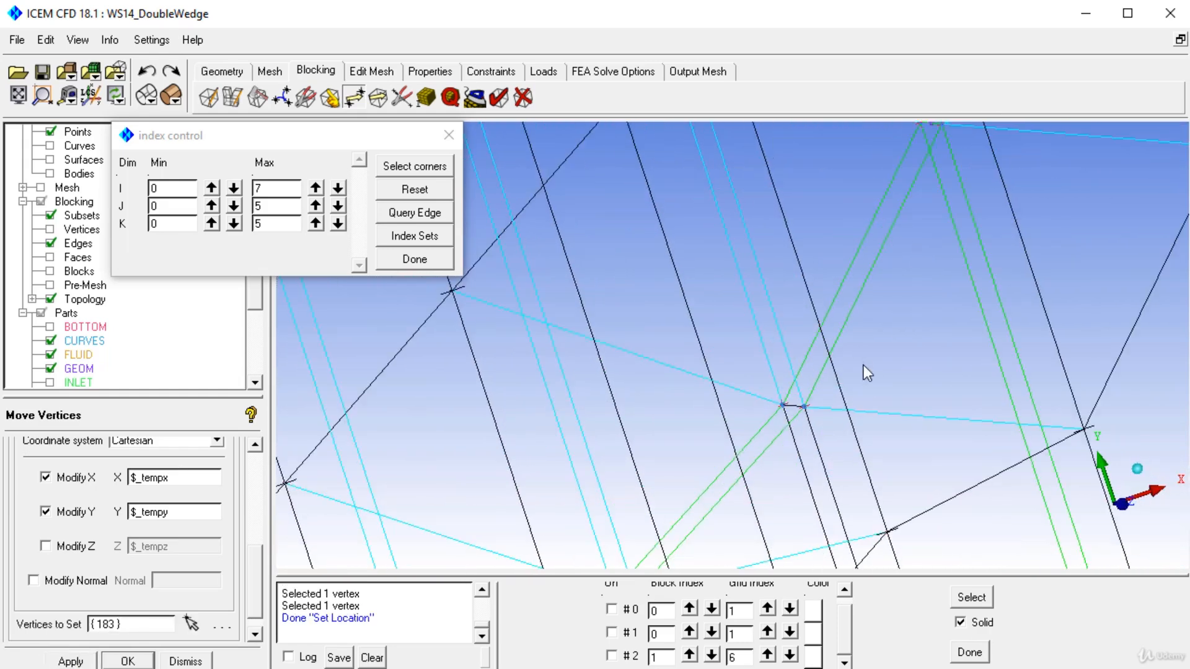
pyautogui.moveTo(864, 365); pyautogui.dragTo(786, 295, button='middle')
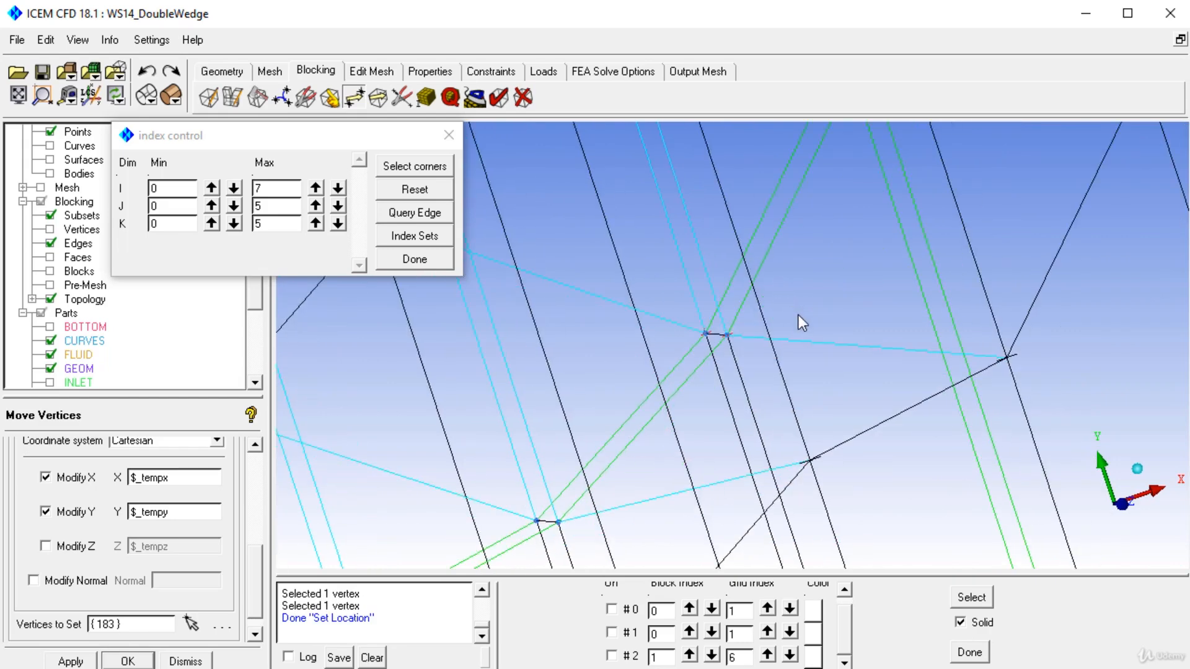
pyautogui.scroll(-3, 794, 299)
pyautogui.moveTo(782, 291); pyautogui.dragTo(793, 356, button='middle')
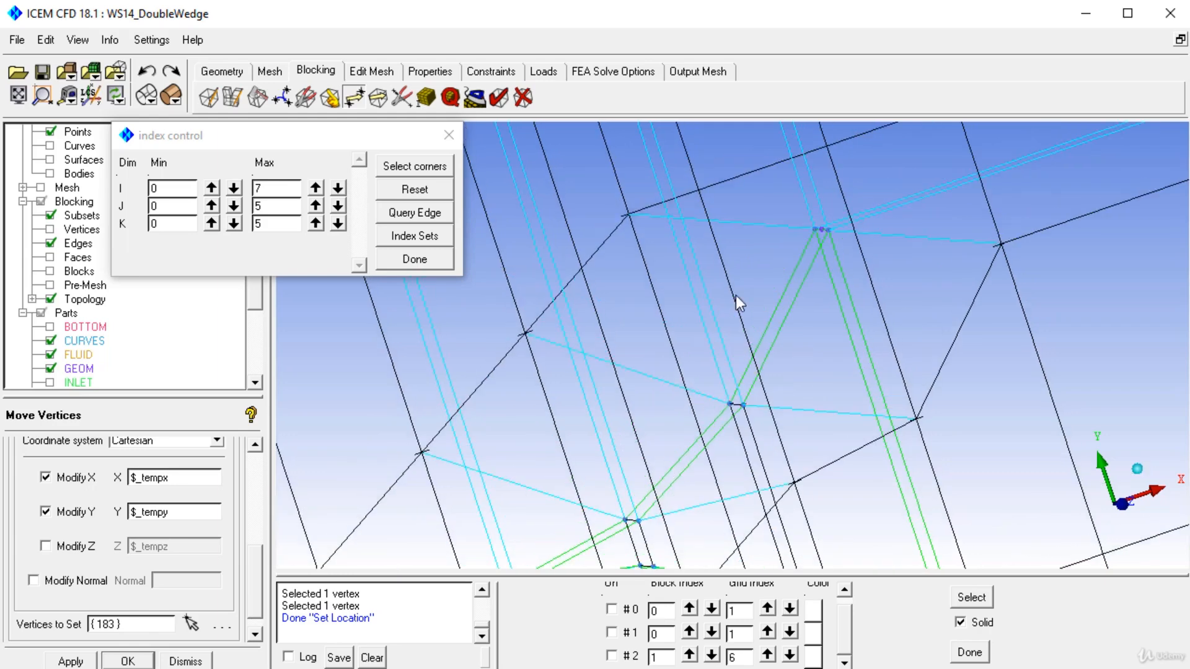
pyautogui.moveTo(355, 143); pyautogui.dragTo(447, 225)
pyautogui.click(258, 466)
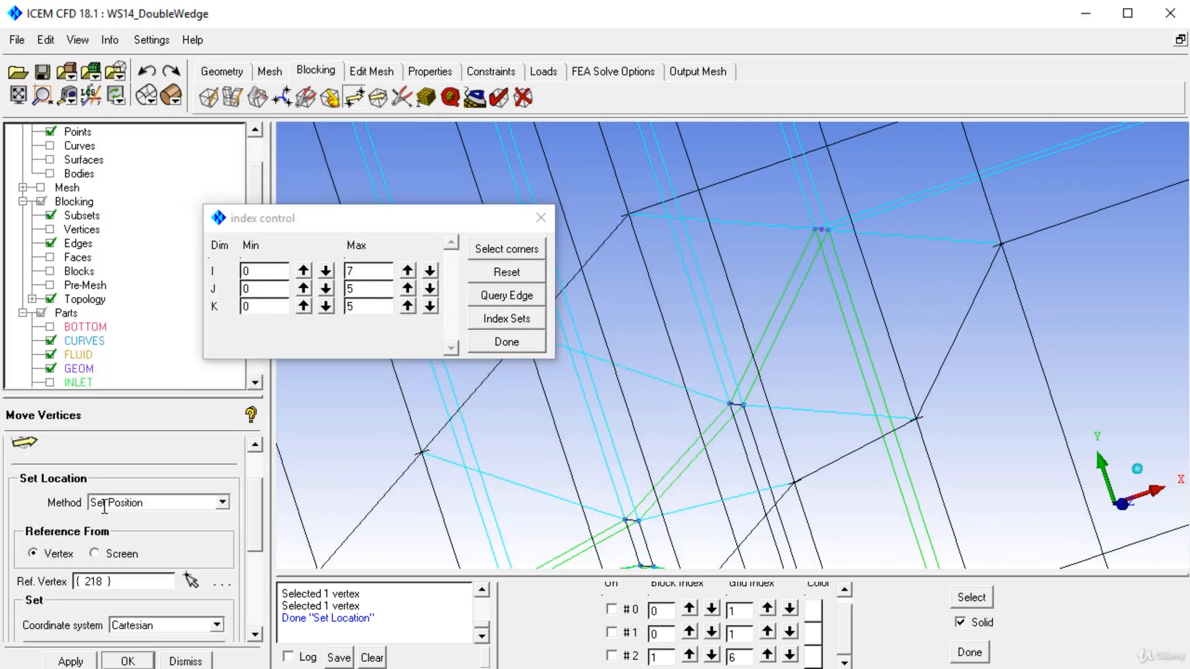
pyautogui.click(259, 465)
pyautogui.click(94, 476)
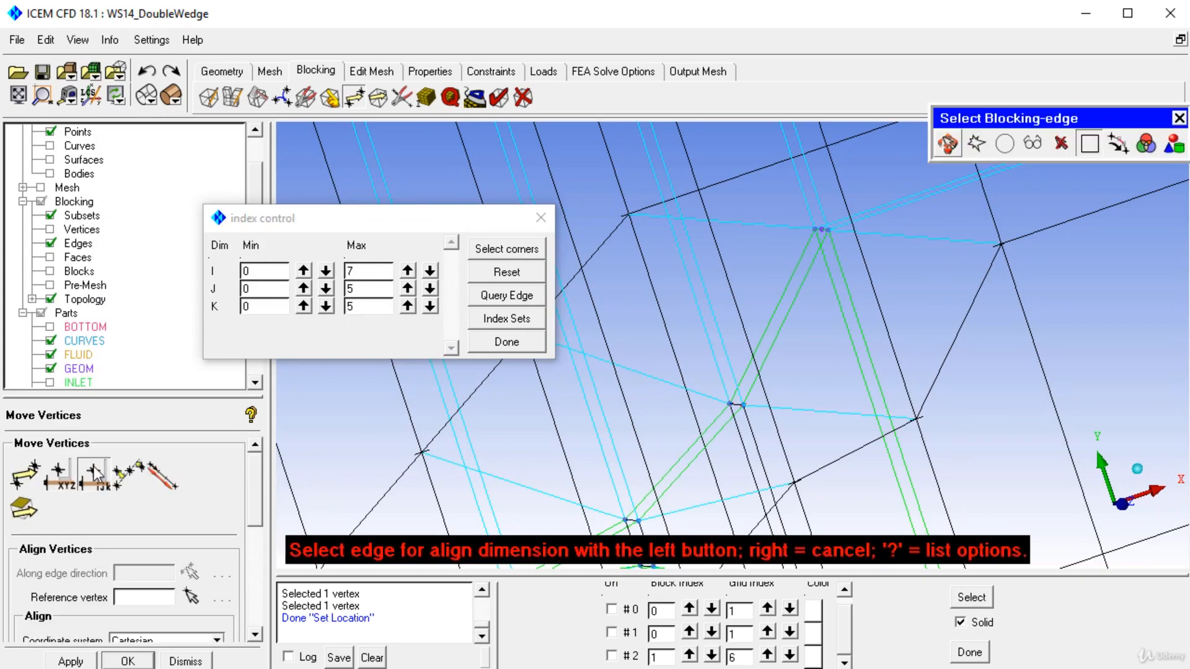
pyautogui.scroll(8, 713, 341)
pyautogui.rightClick(772, 453)
pyautogui.moveTo(777, 459); pyautogui.dragTo(808, 371, button='middle')
pyautogui.scroll(2, 812, 395)
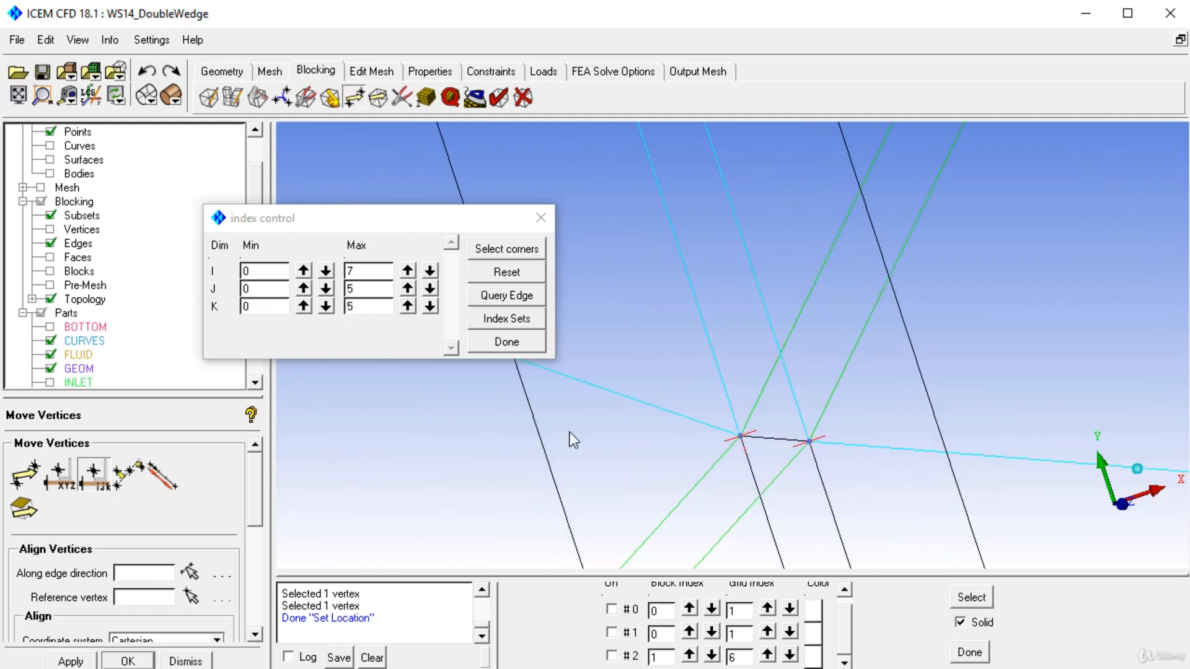
pyautogui.click(94, 476)
pyautogui.click(762, 438)
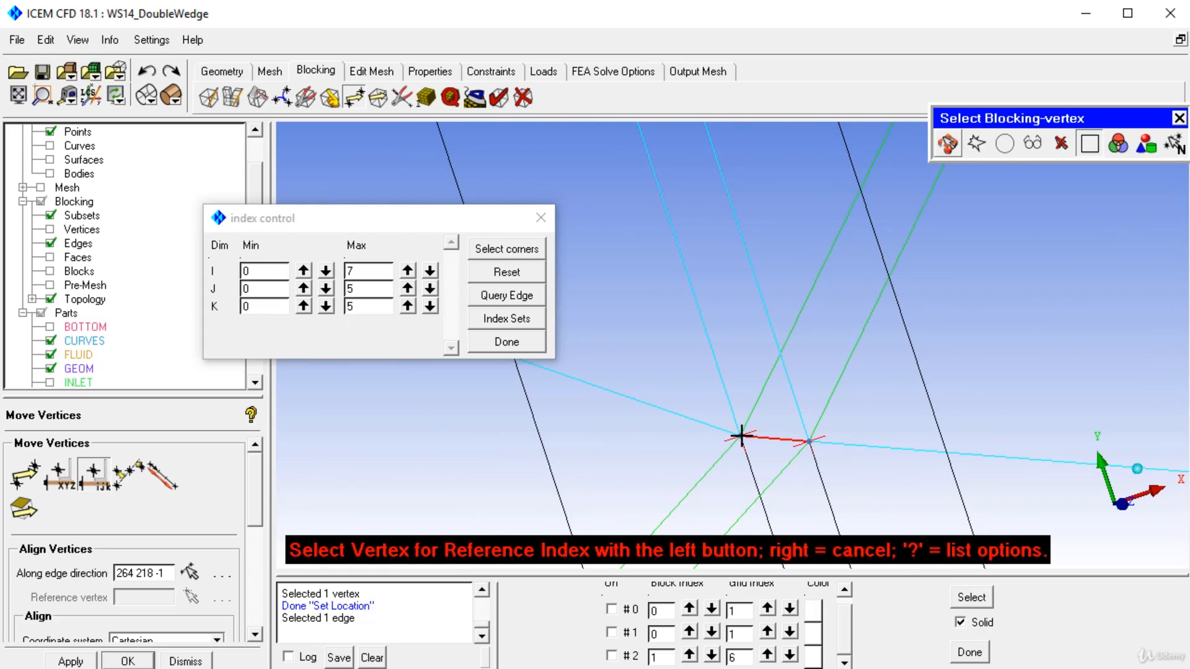
pyautogui.click(808, 441)
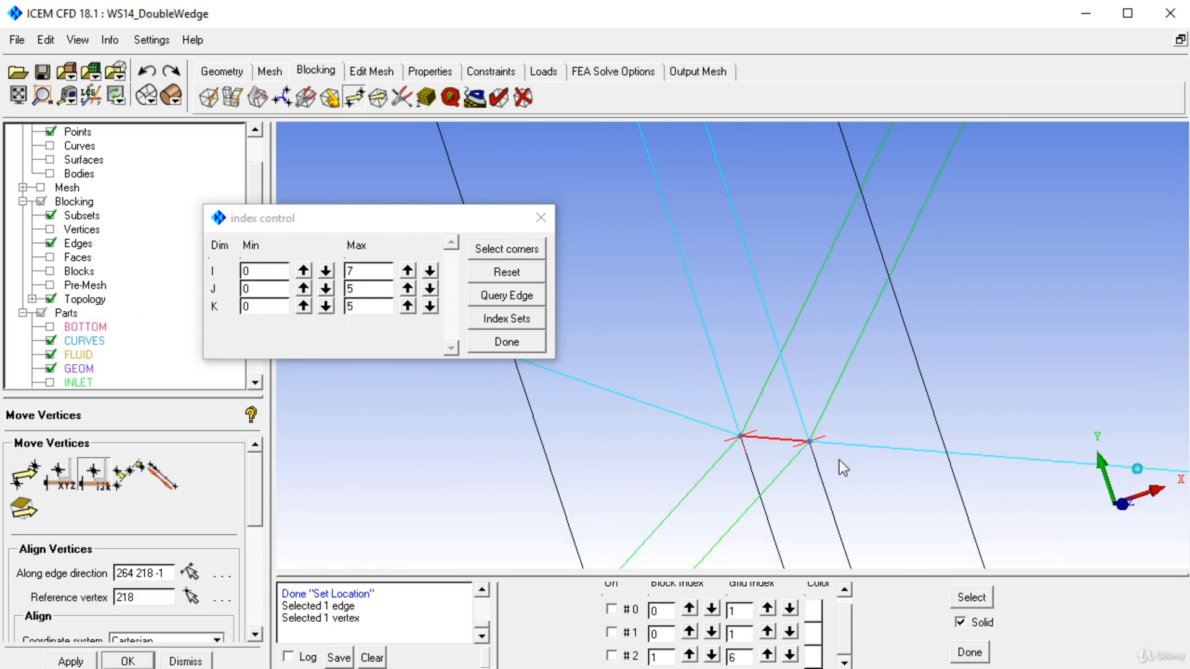
pyautogui.click(79, 662)
# Step: Examine the alignment of the blocking edges around the double wedge and across the whole domain
pyautogui.moveTo(703, 291); pyautogui.dragTo(878, 489, button='right')
pyautogui.scroll(-5, 808, 374)
pyautogui.moveTo(679, 332); pyautogui.dragTo(719, 336)
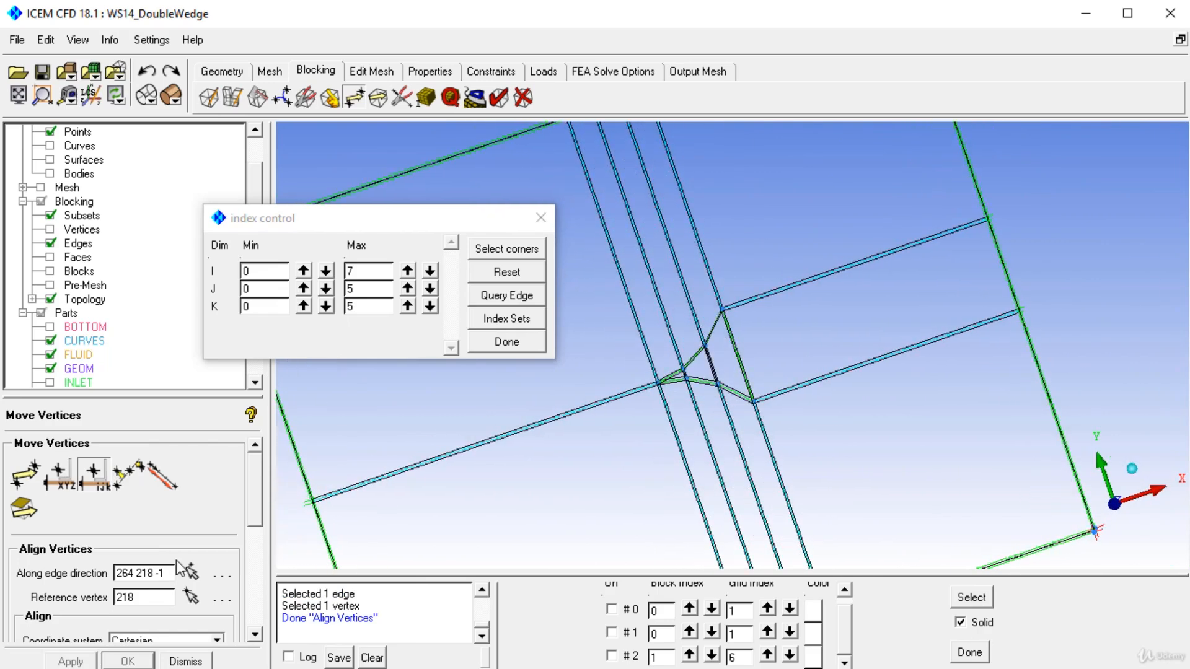
pyautogui.moveTo(672, 518); pyautogui.dragTo(735, 539)
pyautogui.scroll(-5, 737, 411)
pyautogui.moveTo(736, 540); pyautogui.dragTo(682, 361, button='middle')
pyautogui.moveTo(682, 360); pyautogui.dragTo(701, 311)
pyautogui.scroll(5, 700, 311)
pyautogui.moveTo(523, 218); pyautogui.dragTo(682, 277, button='middle')
pyautogui.scroll(2, 683, 278)
pyautogui.moveTo(672, 434); pyautogui.dragTo(708, 272, button='middle')
pyautogui.scroll(4, 707, 273)
pyautogui.moveTo(705, 270); pyautogui.dragTo(719, 318)
pyautogui.moveTo(683, 345); pyautogui.dragTo(678, 387, button='middle')
pyautogui.scroll(3, 667, 292)
pyautogui.scroll(2, 667, 293)
# Step: Display the solid blocks in the blocking around the wedge's sharp leading tip
pyautogui.click(50, 271)
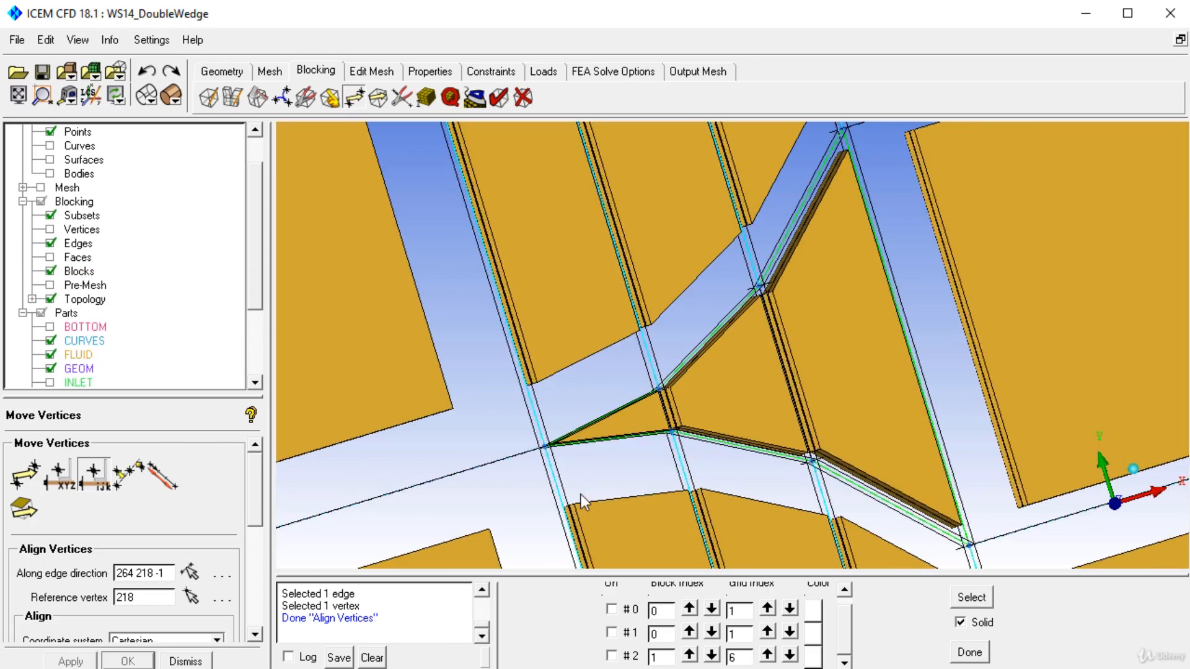
pyautogui.scroll(5, 590, 248)
pyautogui.moveTo(637, 408); pyautogui.dragTo(759, 364, button='middle')
pyautogui.moveTo(759, 364); pyautogui.dragTo(669, 402)
pyautogui.scroll(2, 664, 389)
# Step: Isolate the wedge tip blocks by index control corners, limiting the display to I 2–3, J 2–3 and K 1–4
pyautogui.rightClick(75, 202)
pyautogui.click(103, 213)
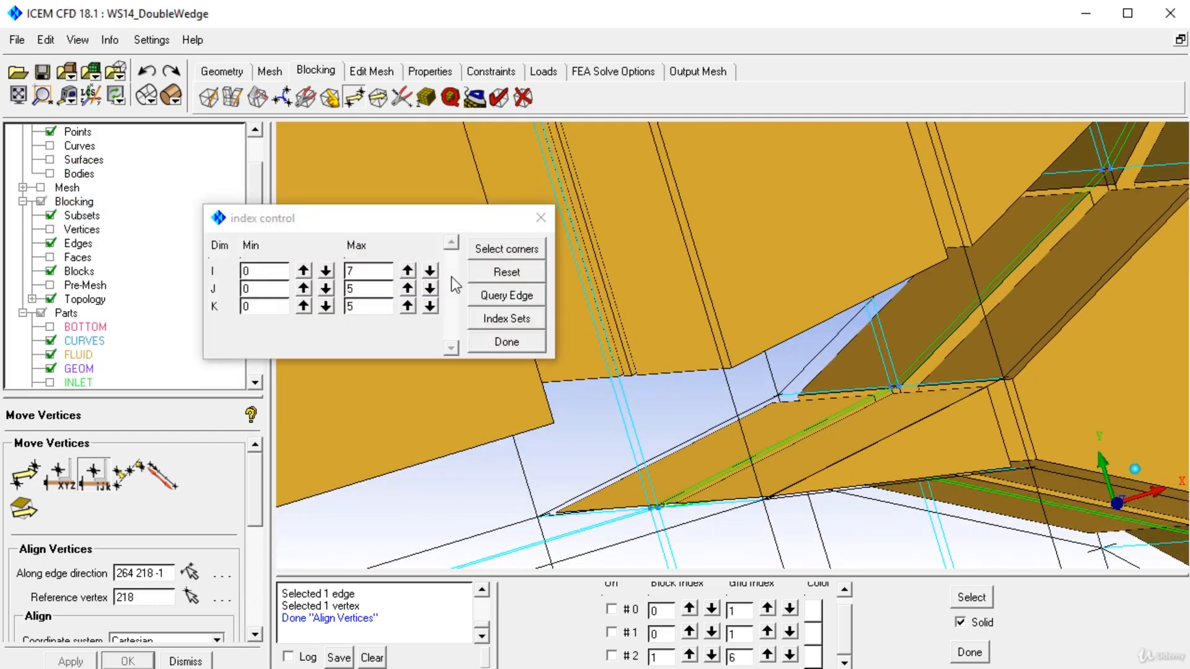
pyautogui.click(500, 250)
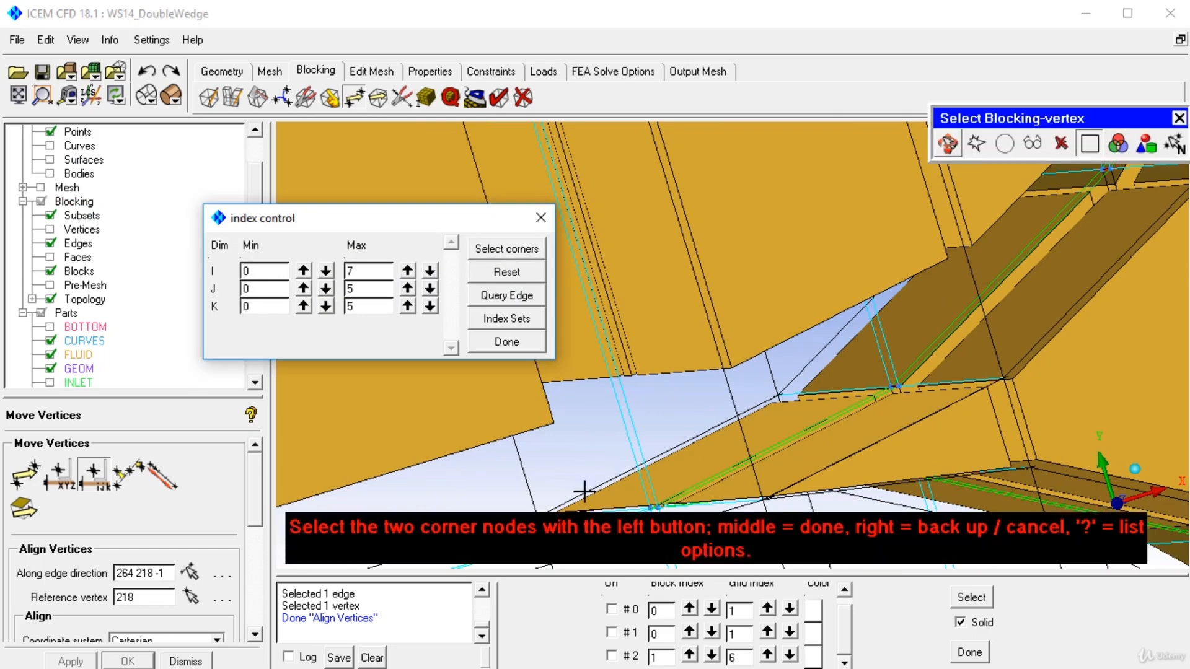
pyautogui.click(1026, 469)
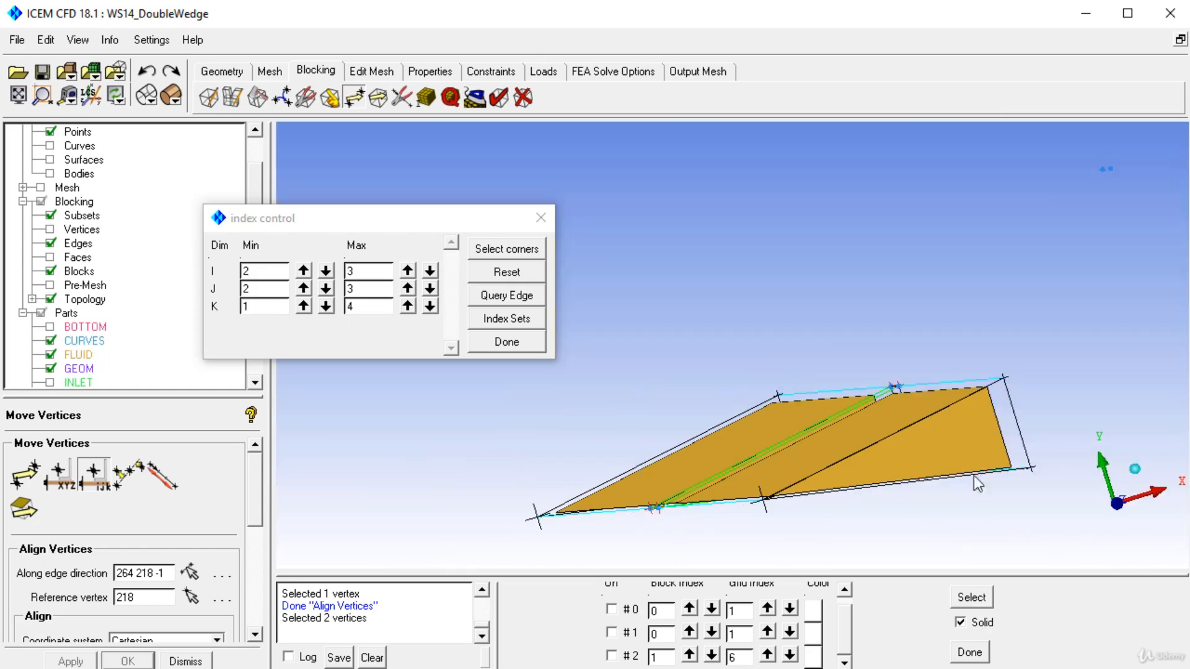
# Step: Open the Convert Block Type tool for swept blocks, keeping the index control clear of the block editing options
pyautogui.scroll(-2, 966, 458)
pyautogui.moveTo(854, 344); pyautogui.dragTo(795, 392)
pyautogui.scroll(-3, 824, 366)
pyautogui.moveTo(459, 226); pyautogui.dragTo(330, 445)
pyautogui.click(305, 97)
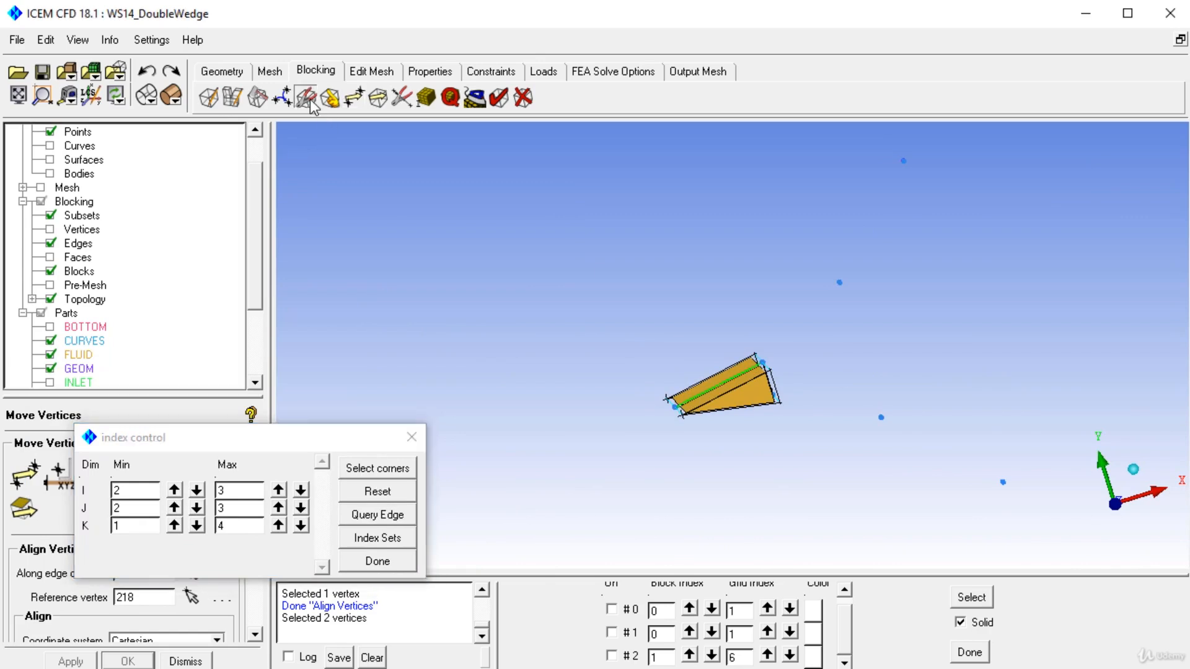
pyautogui.moveTo(265, 437); pyautogui.dragTo(987, 55)
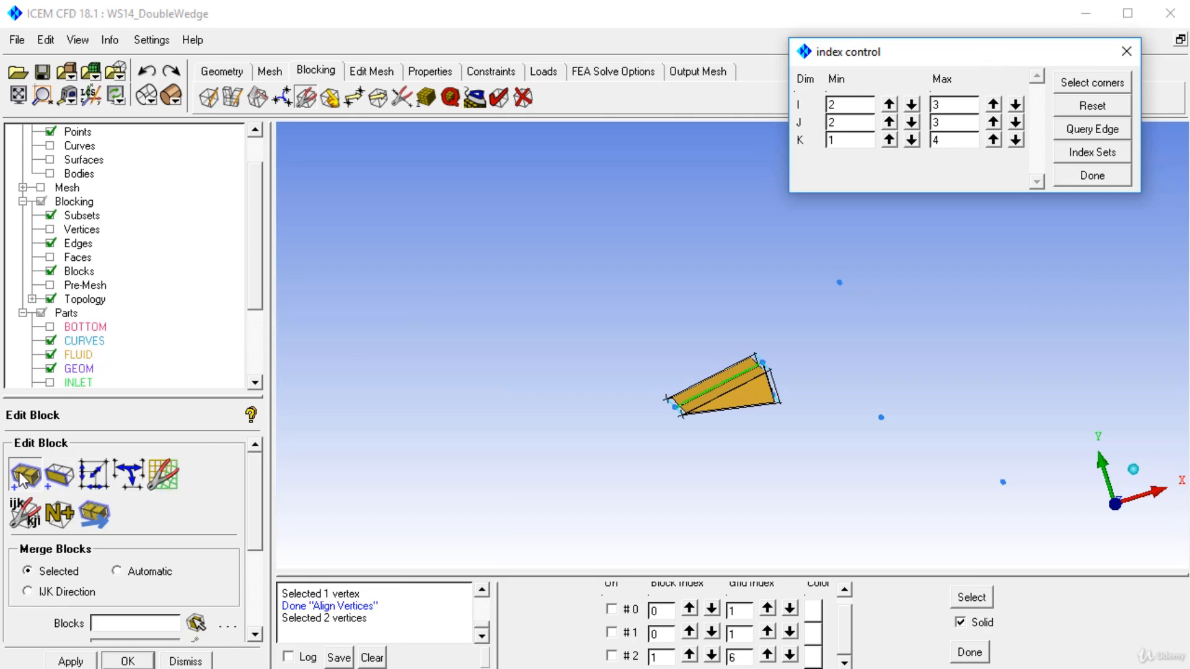
pyautogui.click(169, 485)
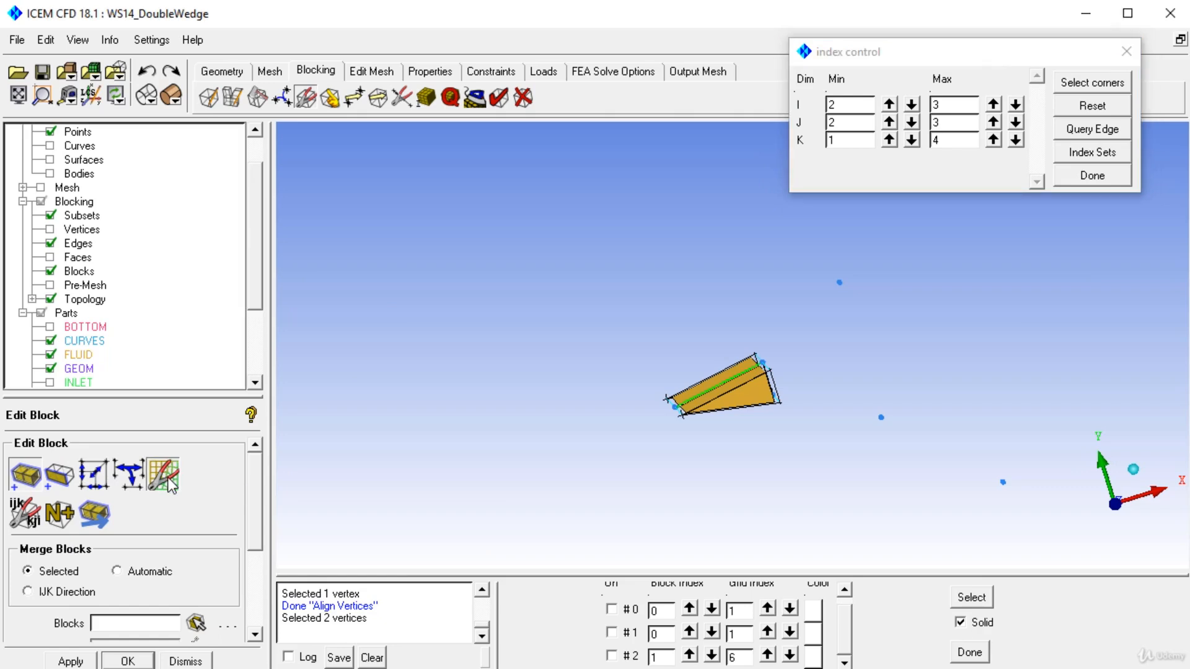
pyautogui.scroll(-3, 248, 514)
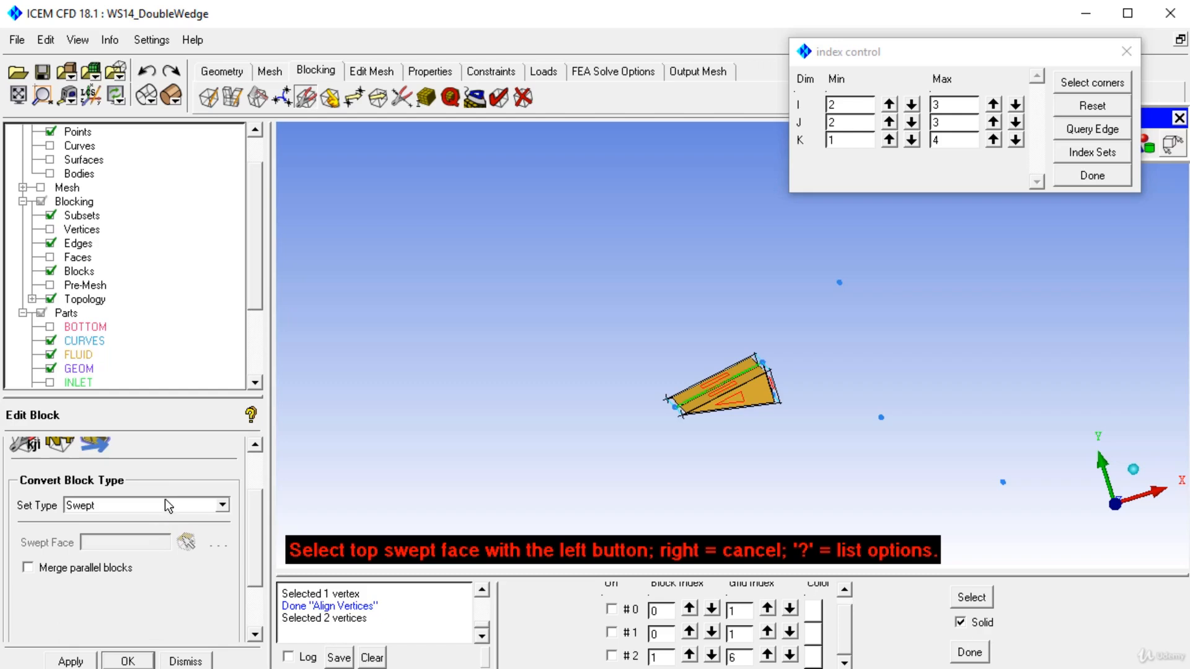
pyautogui.rightClick(749, 407)
# Step: Compute and show the pre-mesh of the isolated tip blocks without the solid blocks, and examine it at the sharp edge
pyautogui.scroll(6, 750, 421)
pyautogui.moveTo(749, 421); pyautogui.dragTo(738, 311, button='middle')
pyautogui.scroll(4, 625, 322)
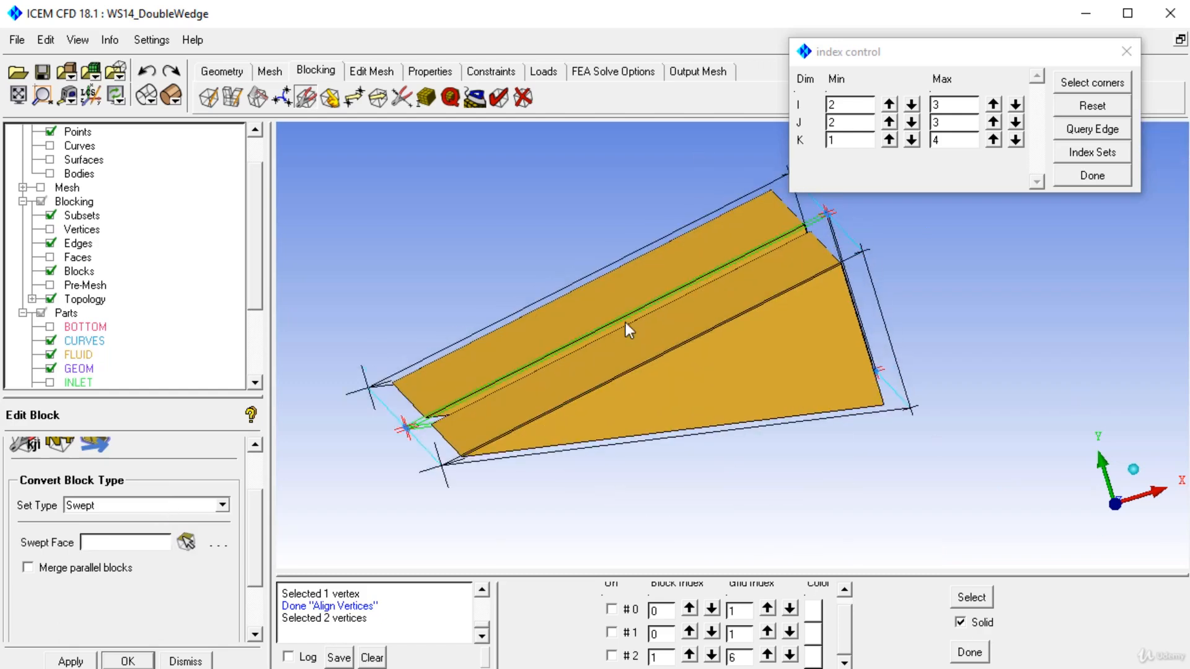
pyautogui.moveTo(592, 361); pyautogui.dragTo(652, 440, button='middle')
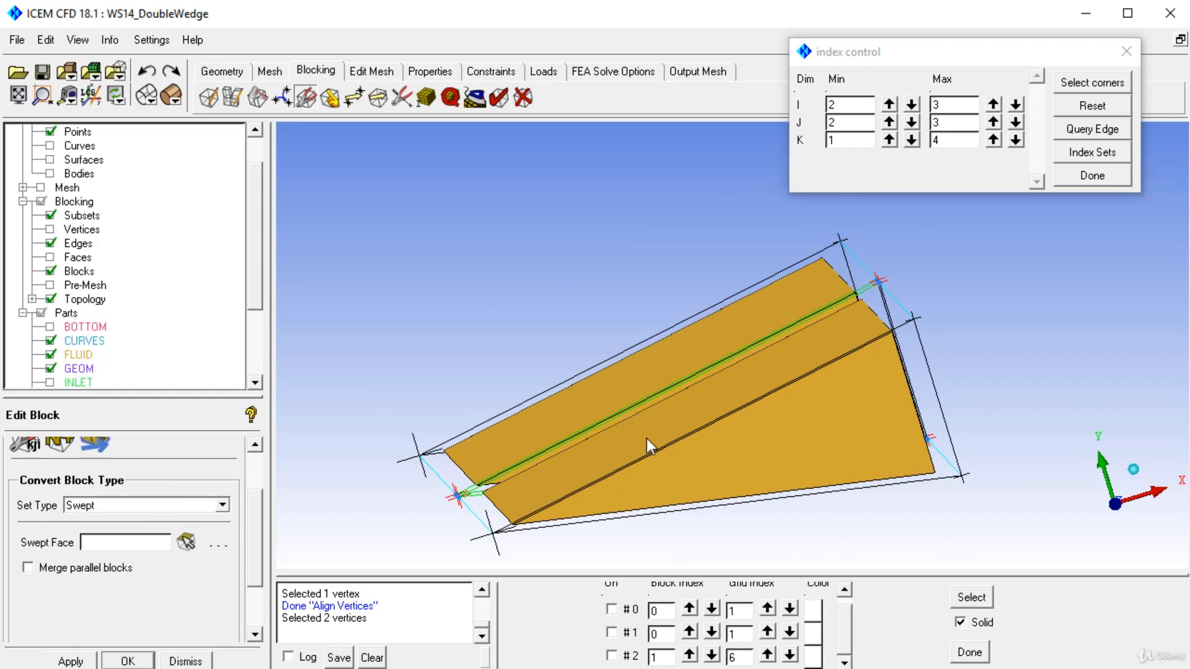
pyautogui.click(55, 285)
pyautogui.click(731, 466)
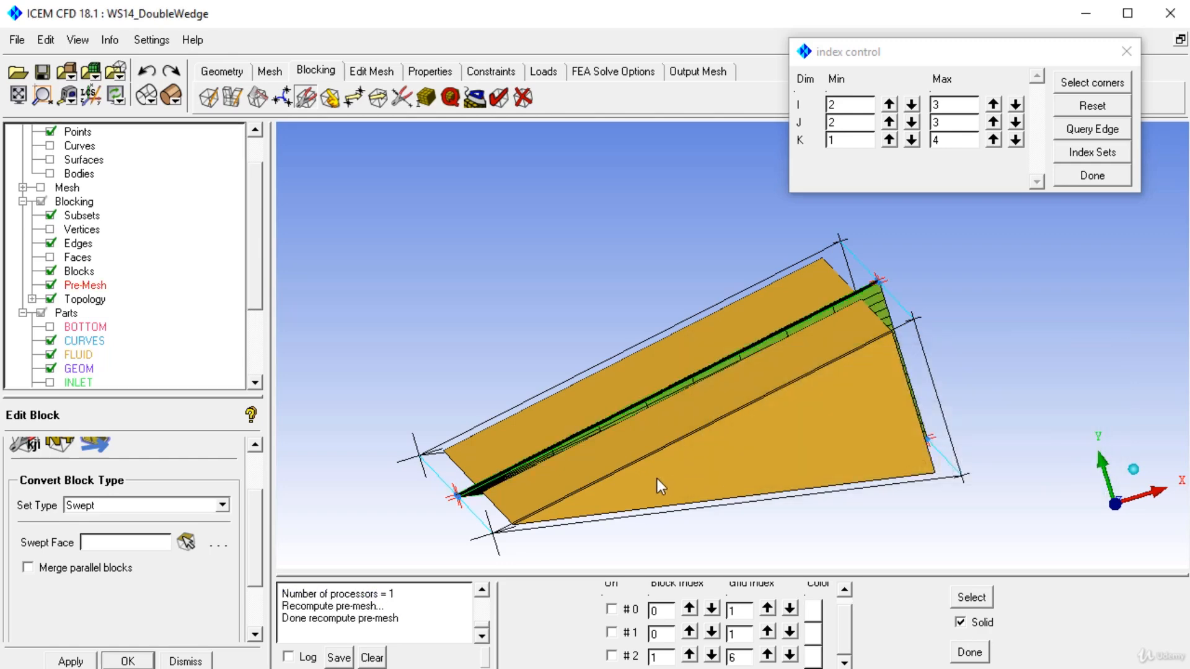
pyautogui.click(51, 271)
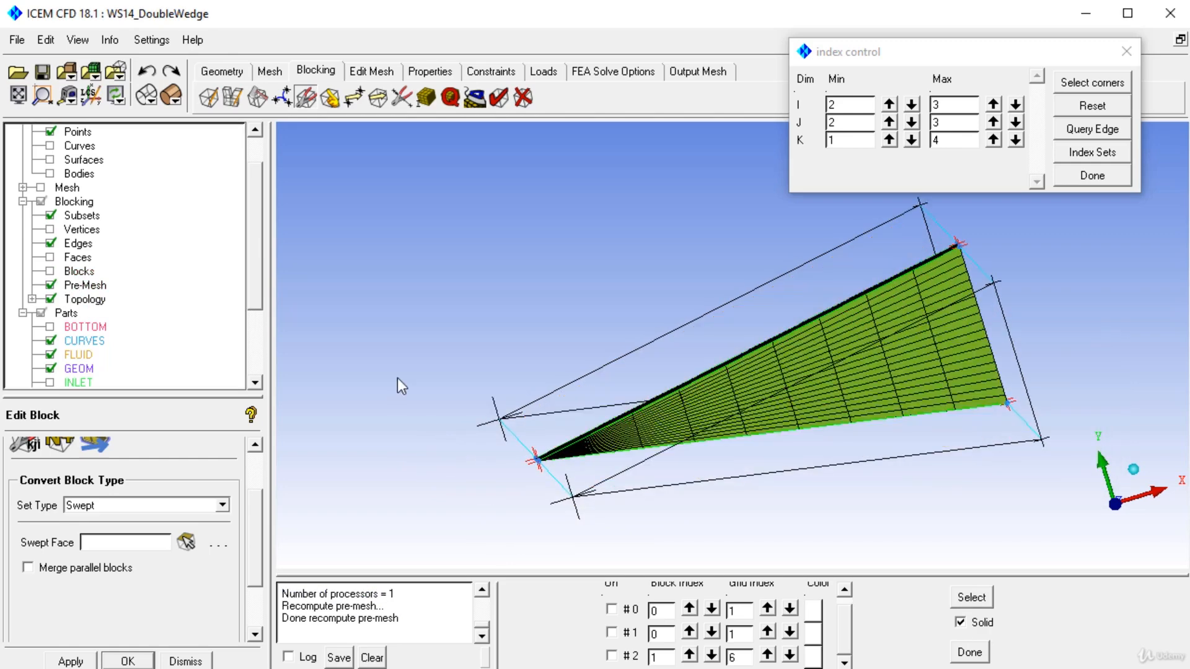
pyautogui.scroll(5, 578, 371)
pyautogui.scroll(4, 845, 503)
pyautogui.moveTo(622, 331); pyautogui.dragTo(783, 362, button='middle')
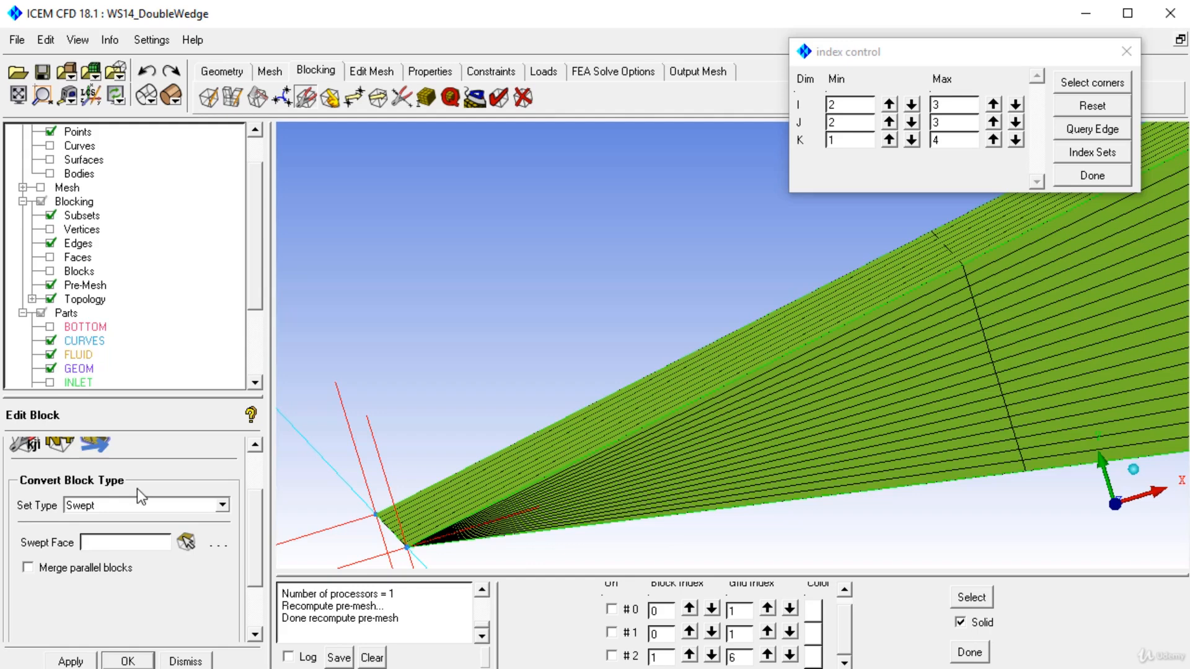
pyautogui.scroll(-3, 607, 295)
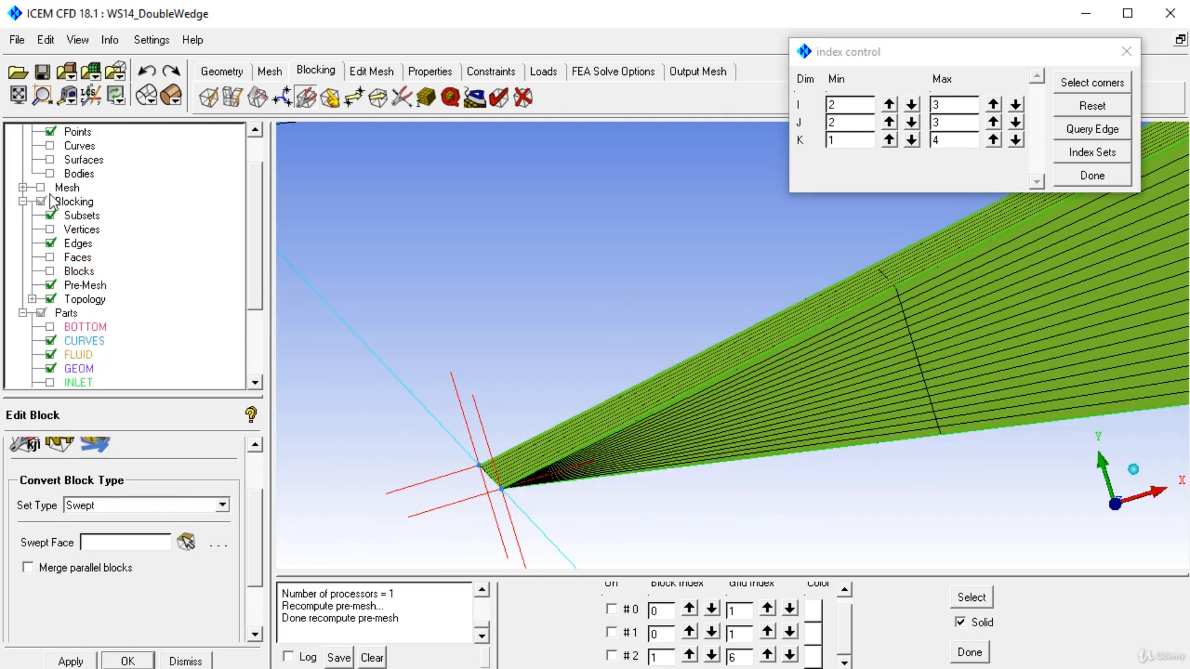
# Step: Hide the pre-mesh and display the isolated tip blocks as solids from an oblique view
pyautogui.click(52, 285)
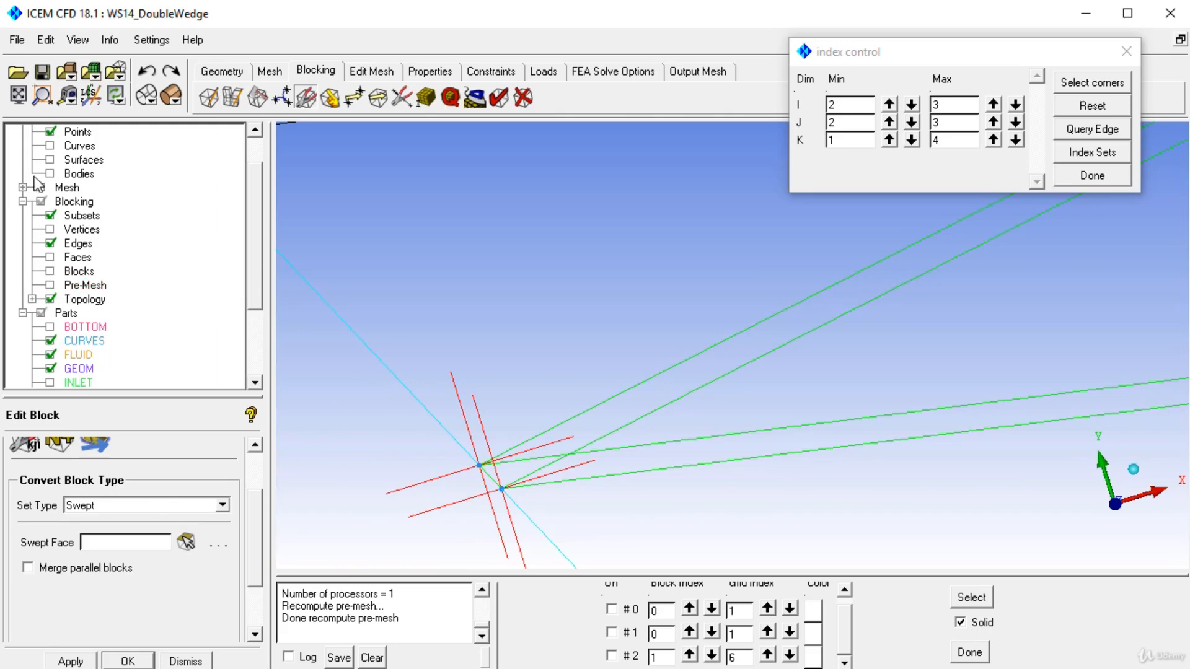
pyautogui.click(52, 273)
pyautogui.moveTo(670, 523); pyautogui.dragTo(824, 288, button='right')
pyautogui.moveTo(824, 288); pyautogui.dragTo(846, 359)
pyautogui.moveTo(847, 359); pyautogui.dragTo(543, 215, button='middle')
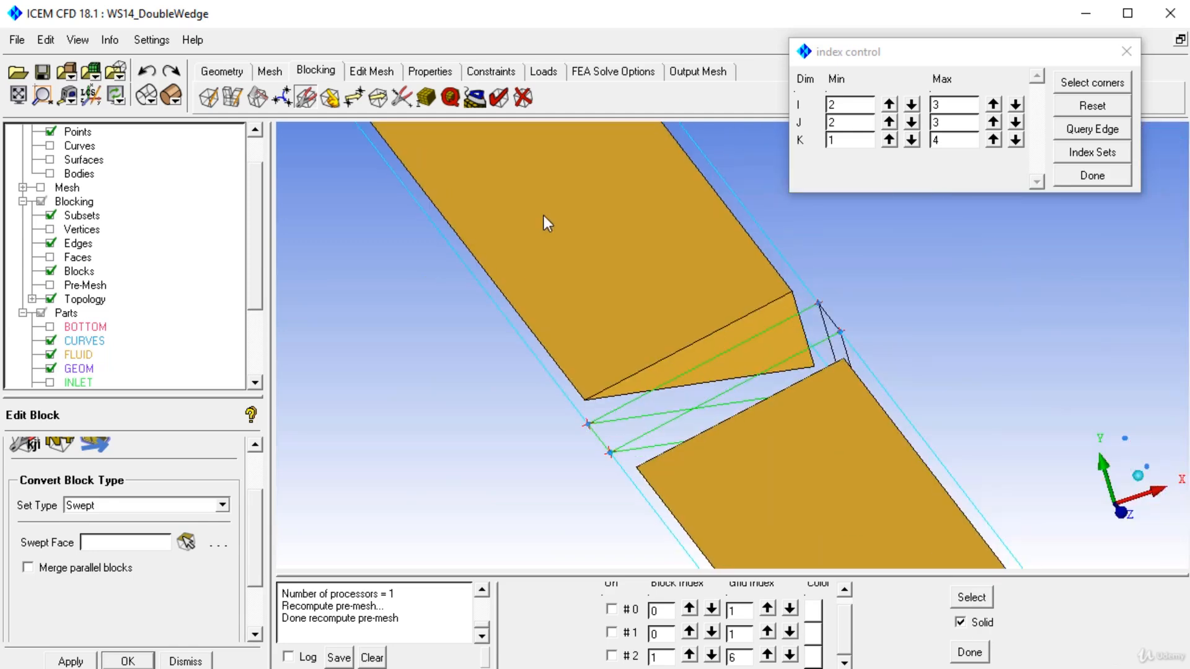
# Step: Show the SOLID part so its tip block appears between the two FLUID tip blocks, with all three fully in view
pyautogui.moveTo(263, 251); pyautogui.dragTo(276, 345)
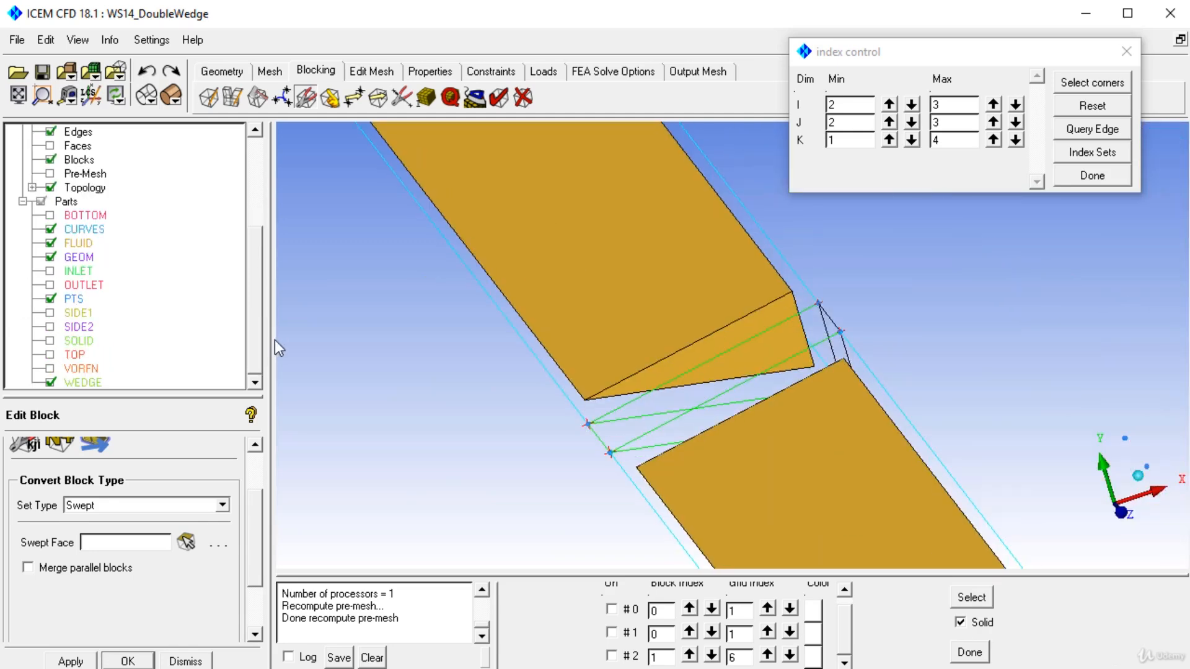
pyautogui.click(75, 345)
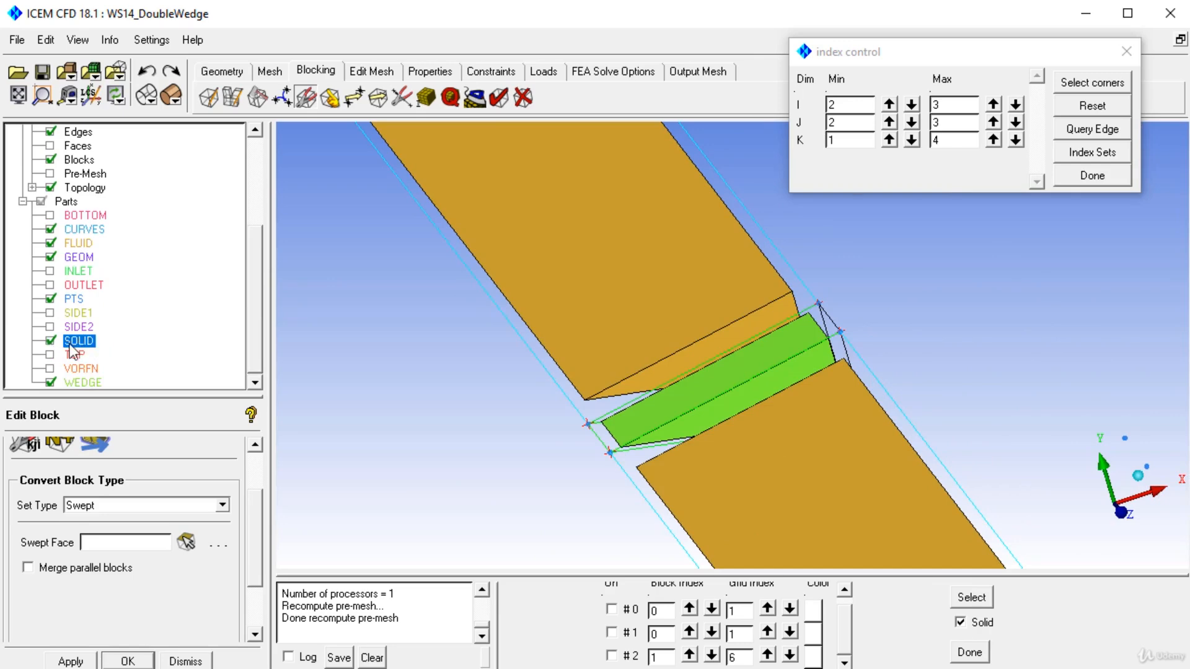
pyautogui.moveTo(553, 263); pyautogui.dragTo(707, 491, button='right')
pyautogui.moveTo(708, 491); pyautogui.dragTo(557, 392)
pyautogui.moveTo(557, 393); pyautogui.dragTo(577, 102, button='right')
pyautogui.moveTo(466, 436); pyautogui.dragTo(592, 434, button='middle')
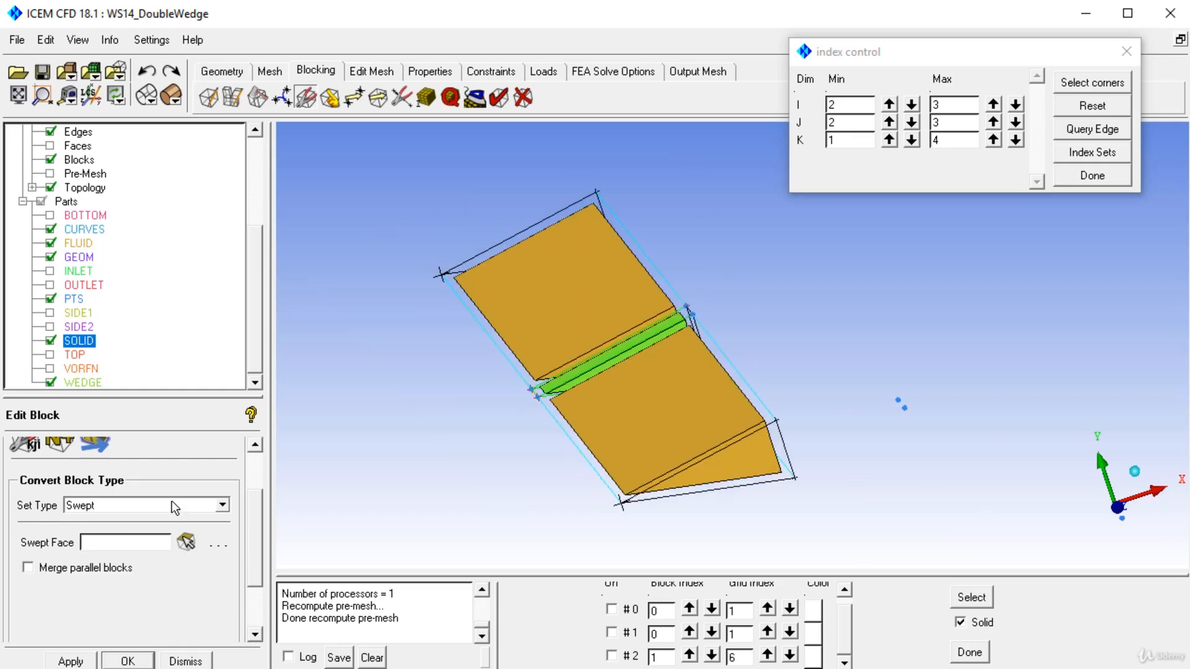
# Step: Convert all three visible wedge tip blocks, fluid and solid, to the Y-Block type
pyautogui.click(124, 506)
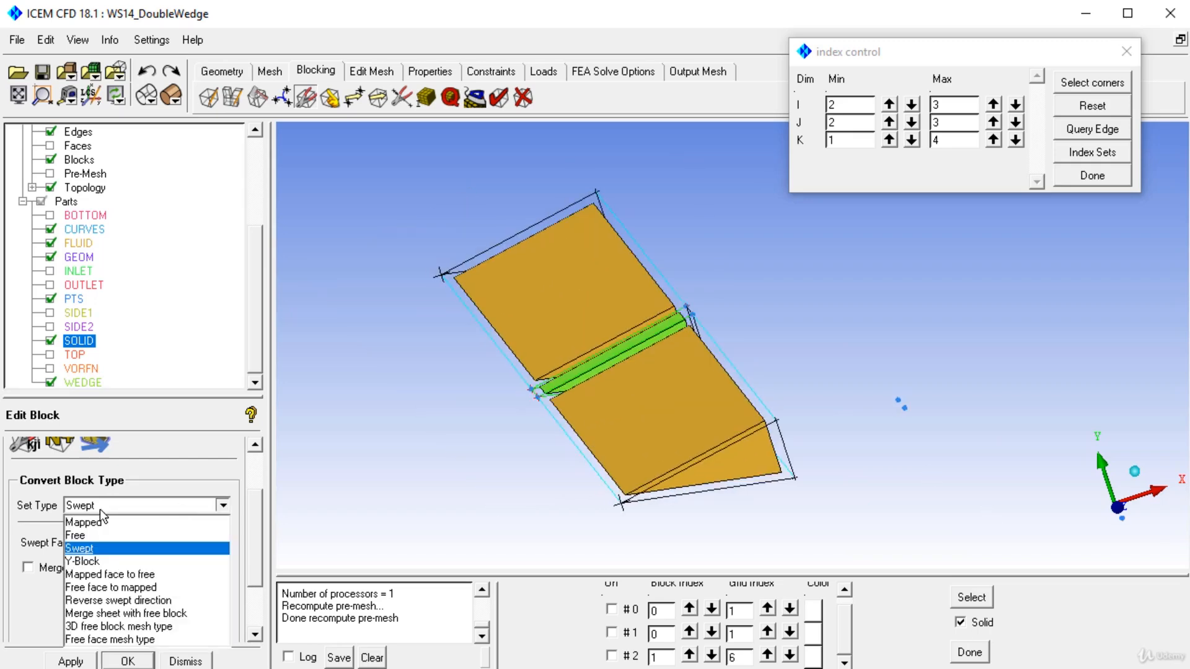
pyautogui.click(83, 562)
pyautogui.click(188, 544)
pyautogui.click(564, 324)
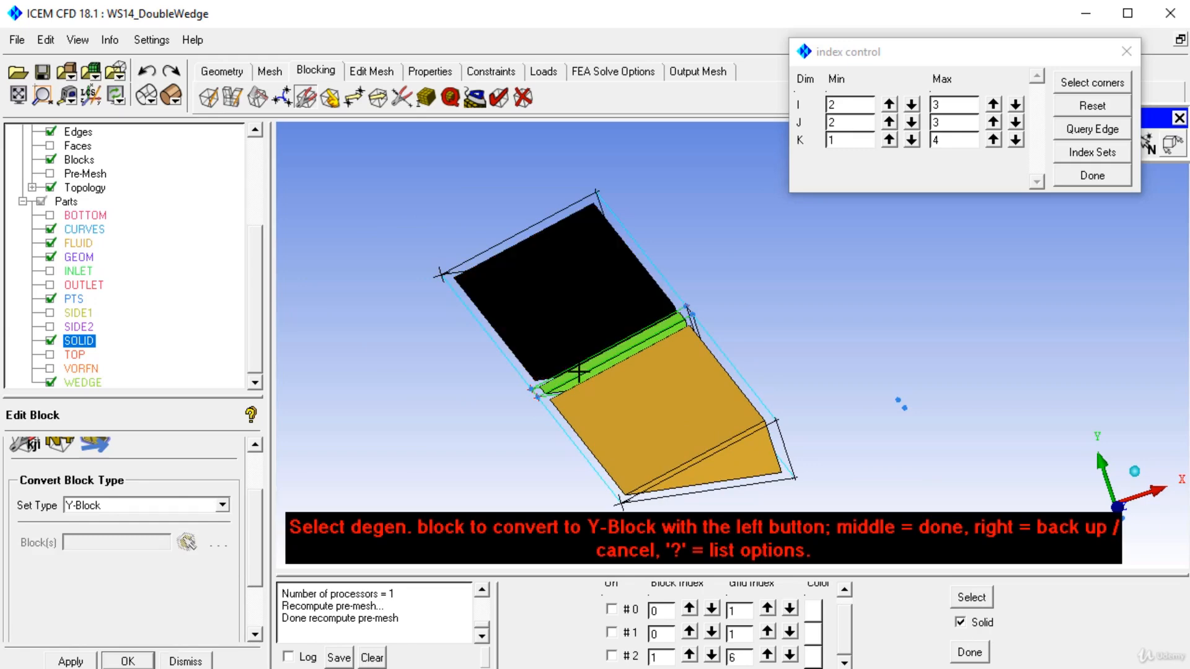
pyautogui.click(584, 382)
pyautogui.click(577, 417)
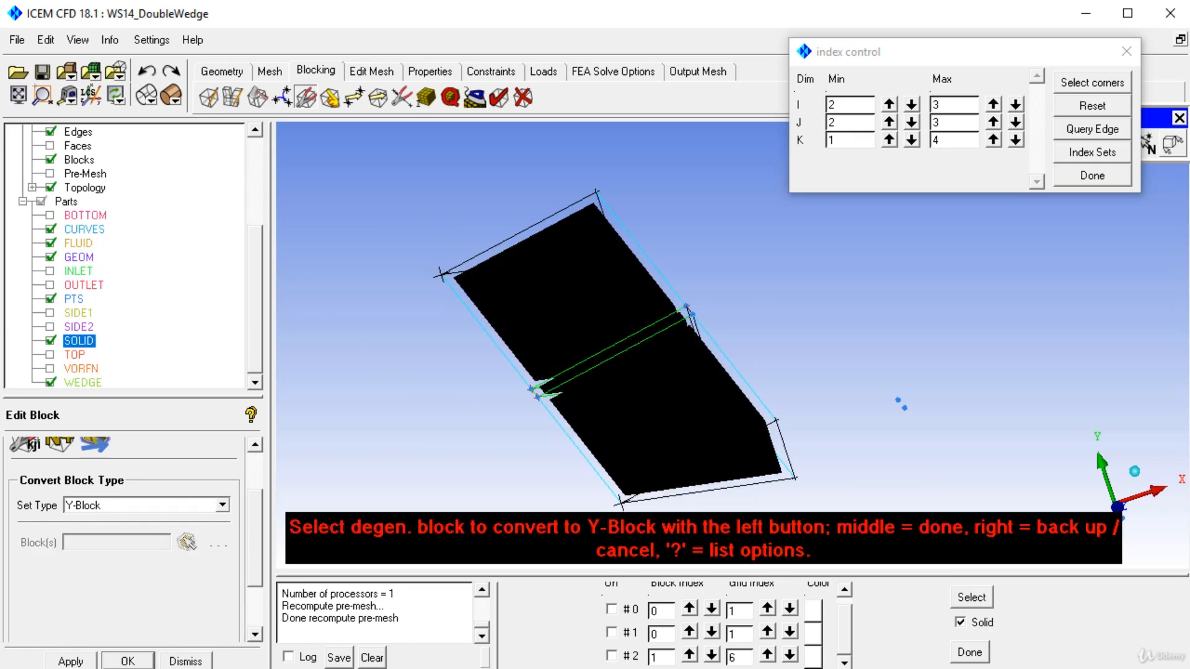
pyautogui.moveTo(934, 50); pyautogui.dragTo(195, 178)
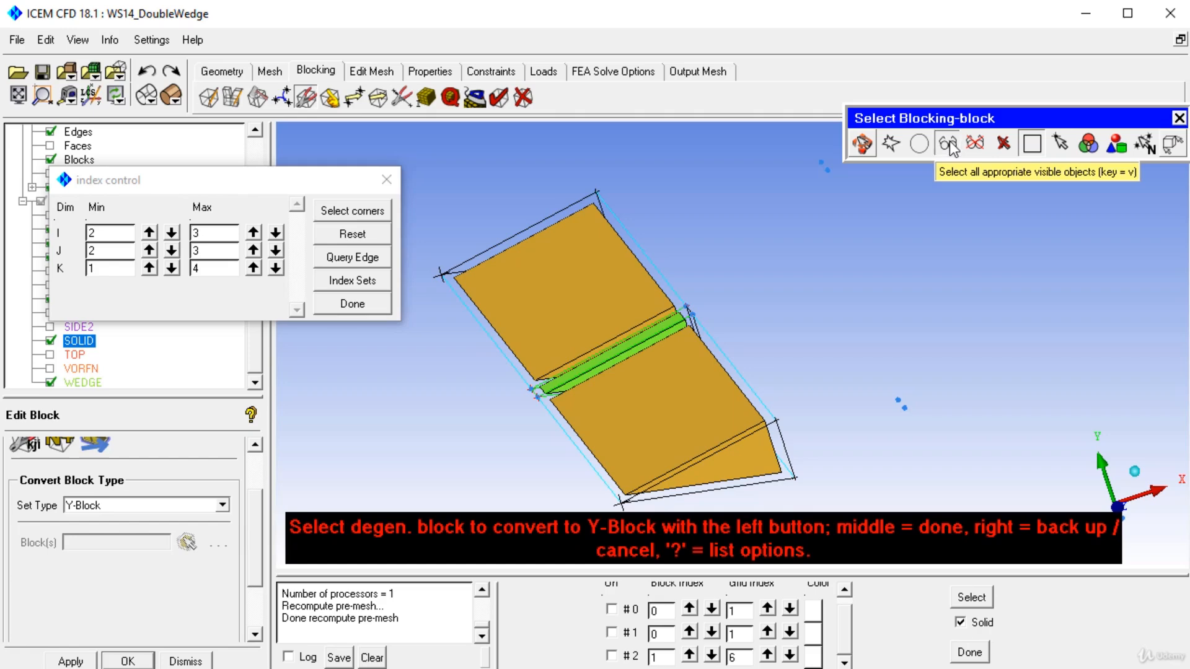
pyautogui.click(950, 146)
pyautogui.middleClick(867, 324)
pyautogui.middleClick(867, 324)
pyautogui.moveTo(839, 455); pyautogui.dragTo(846, 422)
pyautogui.scroll(2, 846, 421)
pyautogui.moveTo(846, 421); pyautogui.dragTo(750, 360, button='middle')
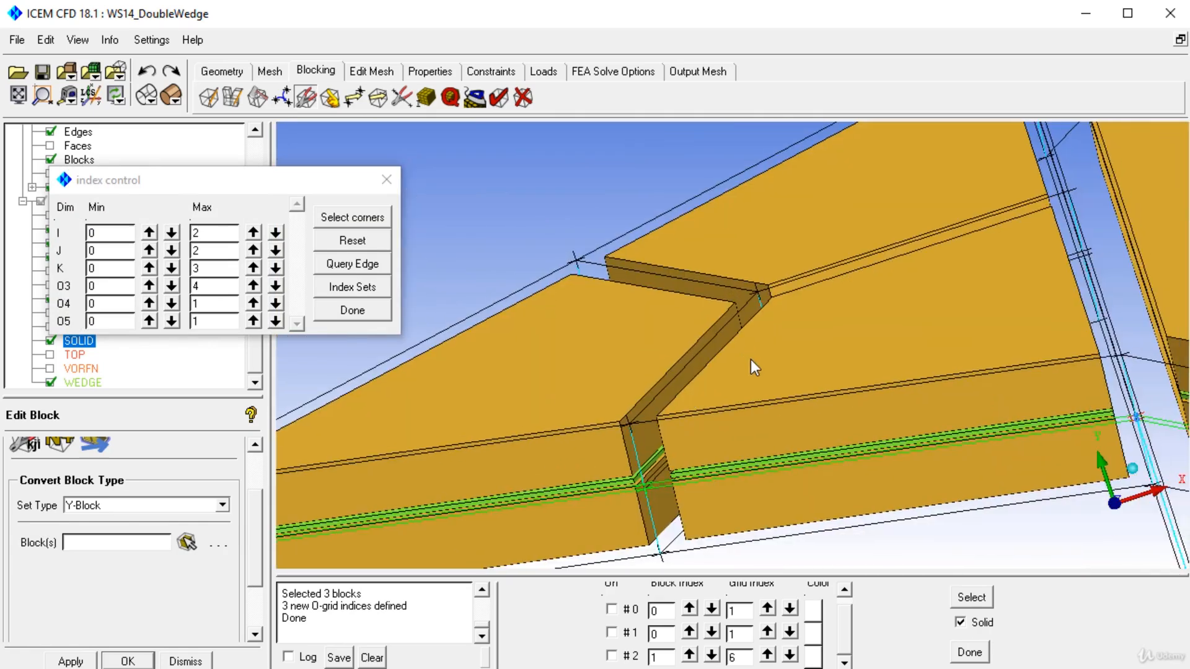
# Step: Set the node count to 14 on the two interior Y-block edges that meet at the central vertex of the tip
pyautogui.moveTo(215, 188); pyautogui.dragTo(211, 393)
pyautogui.click(427, 97)
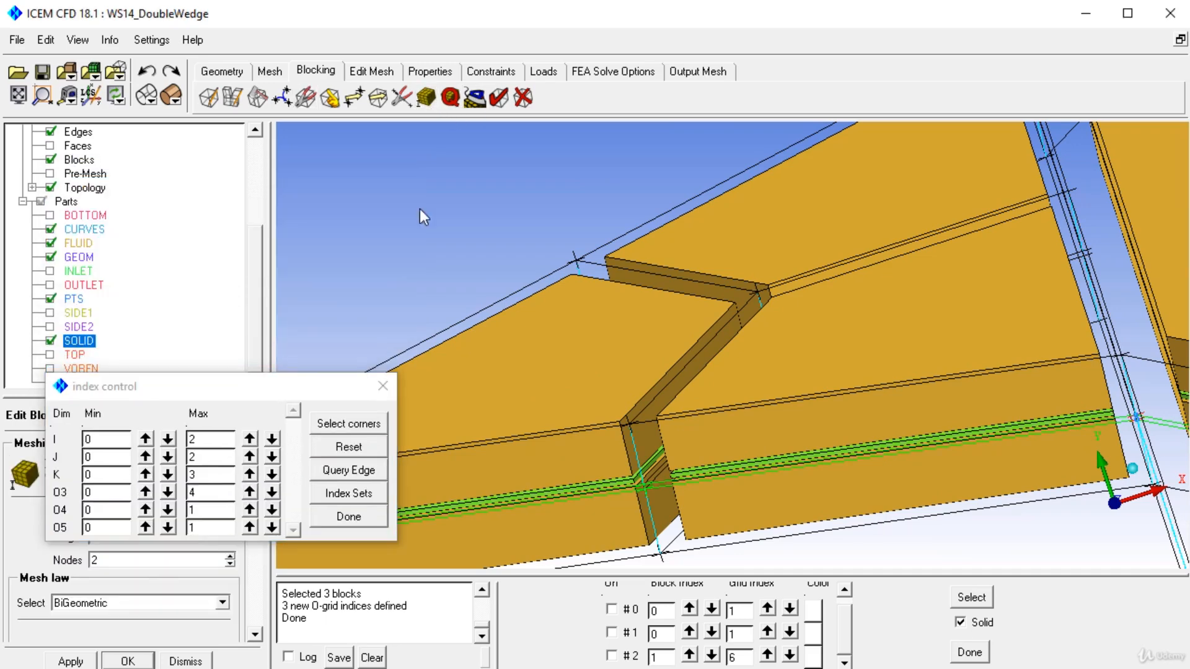
pyautogui.moveTo(212, 421); pyautogui.dragTo(253, 168)
pyautogui.click(109, 462)
pyautogui.click(673, 275)
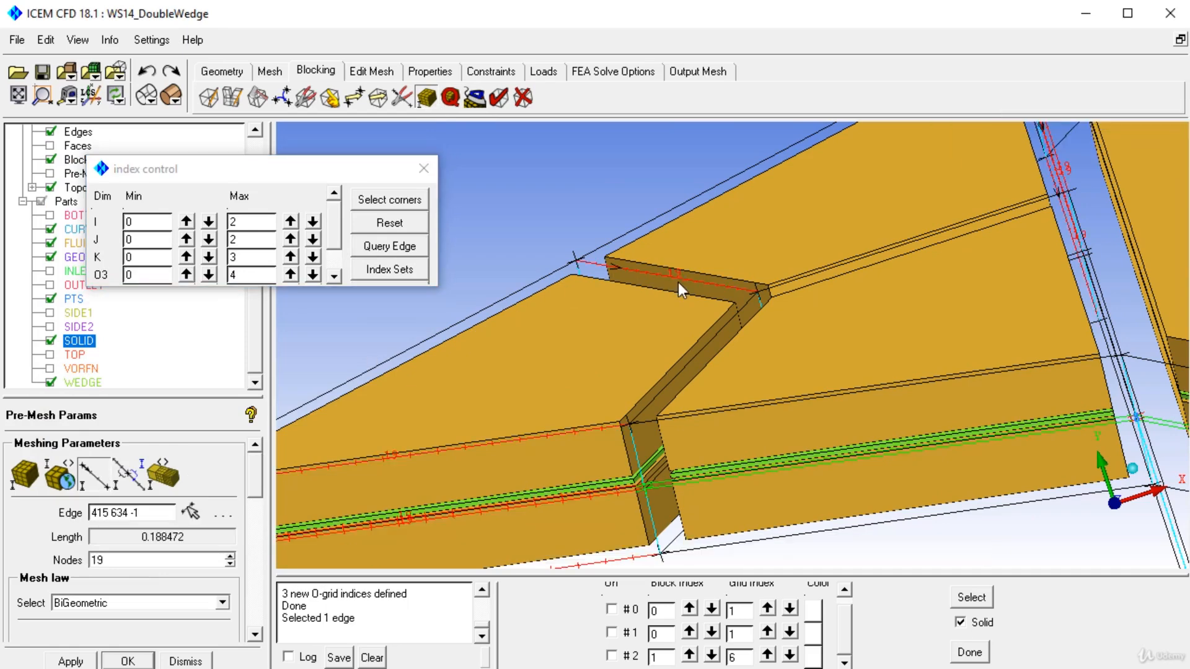
pyautogui.doubleClick(136, 561)
pyautogui.write('1')
pyautogui.click(70, 660)
pyautogui.click(674, 375)
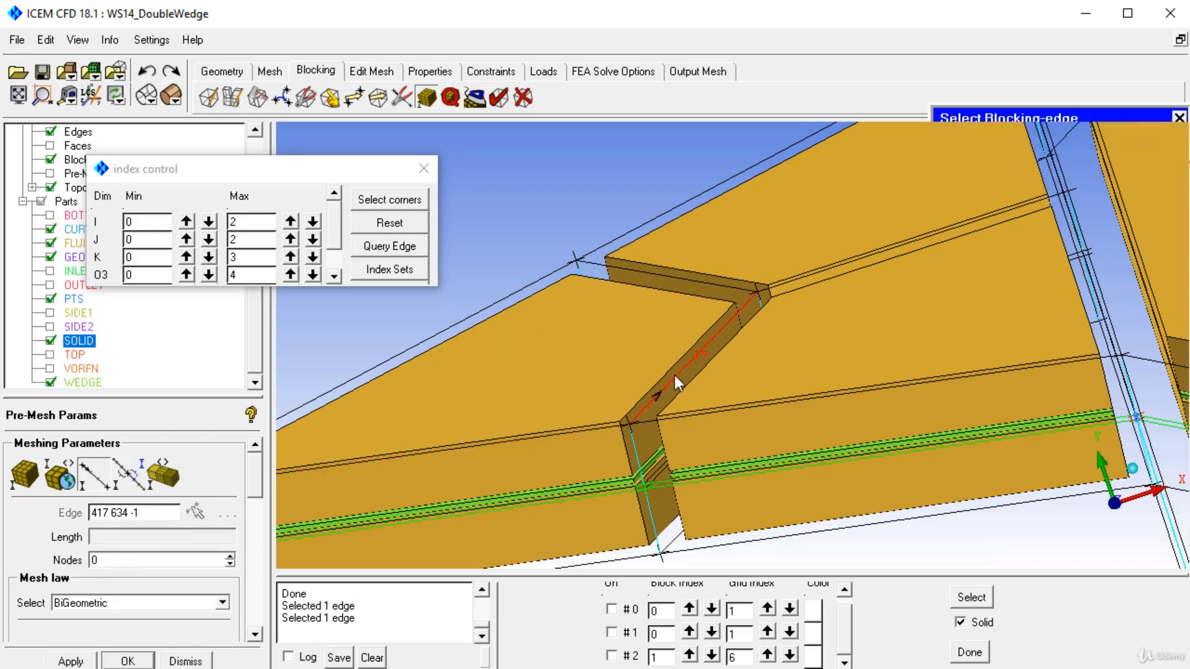
pyautogui.moveTo(124, 560); pyautogui.dragTo(12, 559)
pyautogui.write('14')
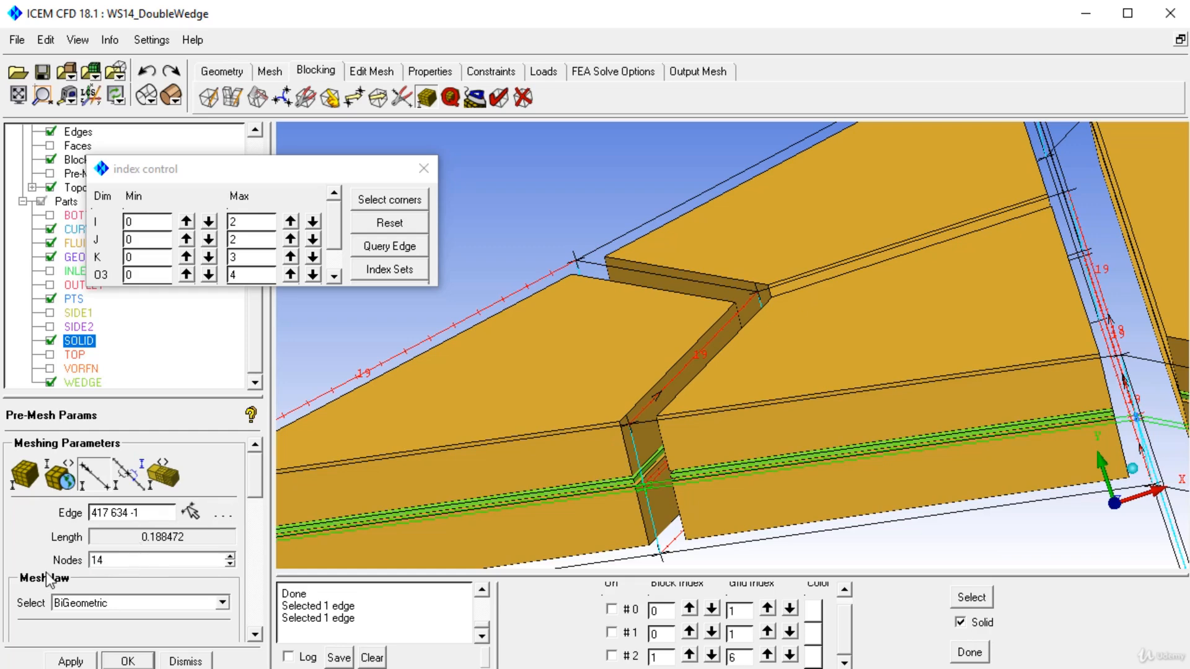
pyautogui.click(70, 660)
# Step: Set the node count to 14 on the long parallel edges running from the Y-block toward the wedge's mid section
pyautogui.click(679, 288)
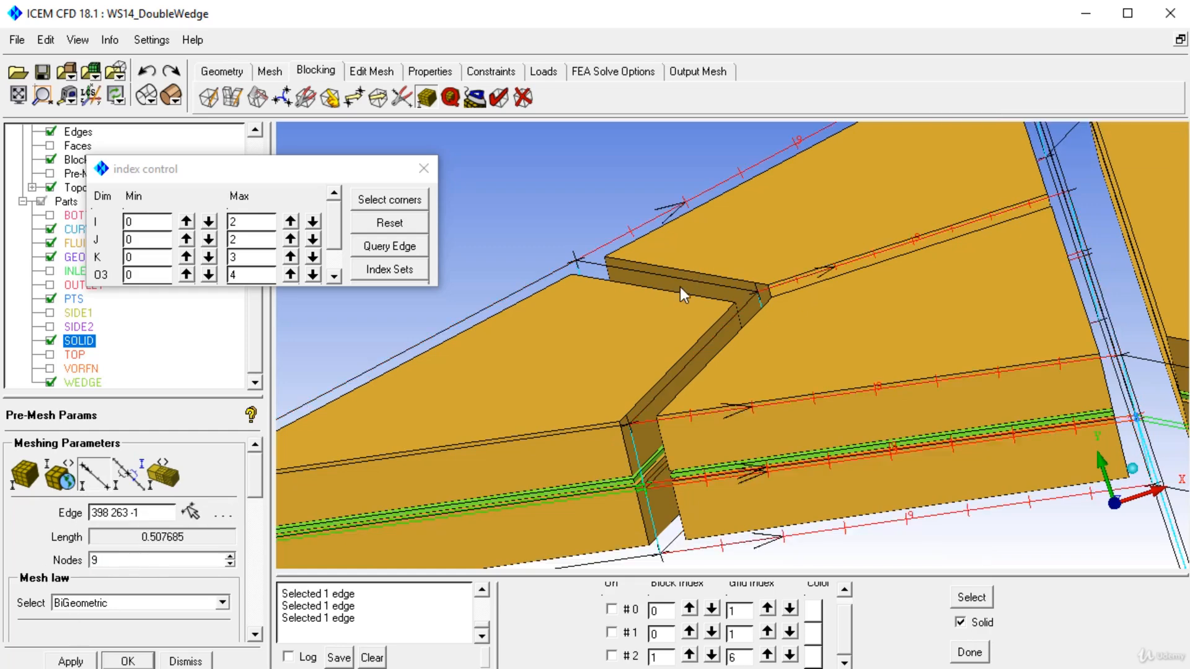
pyautogui.click(100, 478)
pyautogui.click(681, 283)
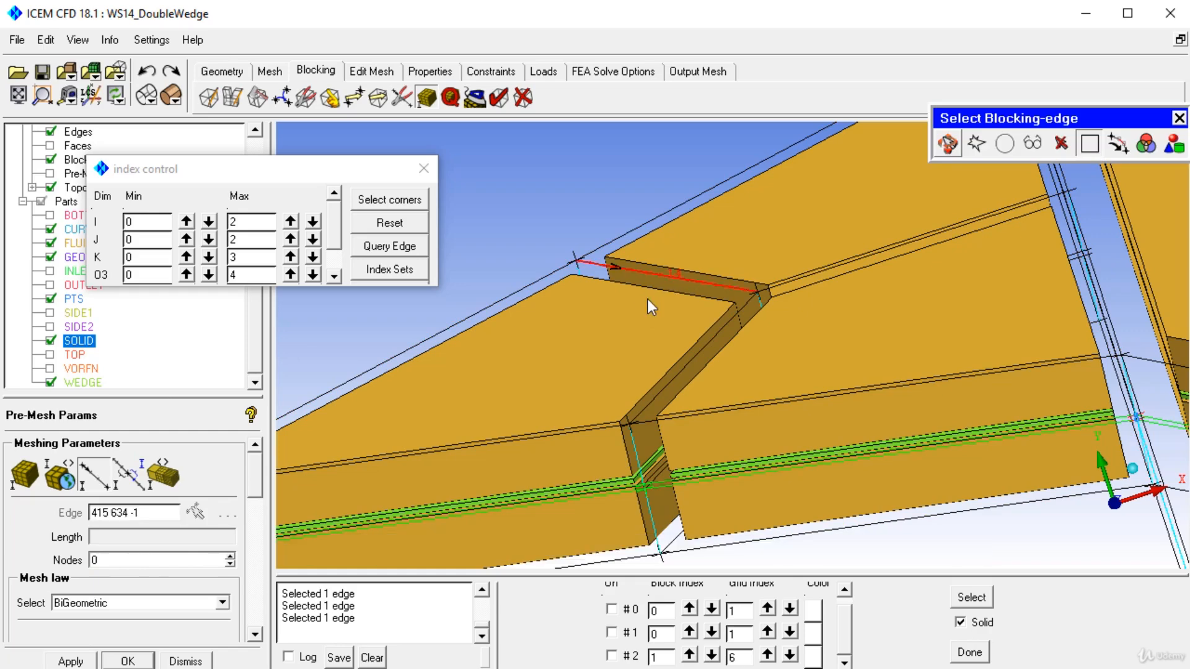
pyautogui.click(106, 483)
pyautogui.click(725, 189)
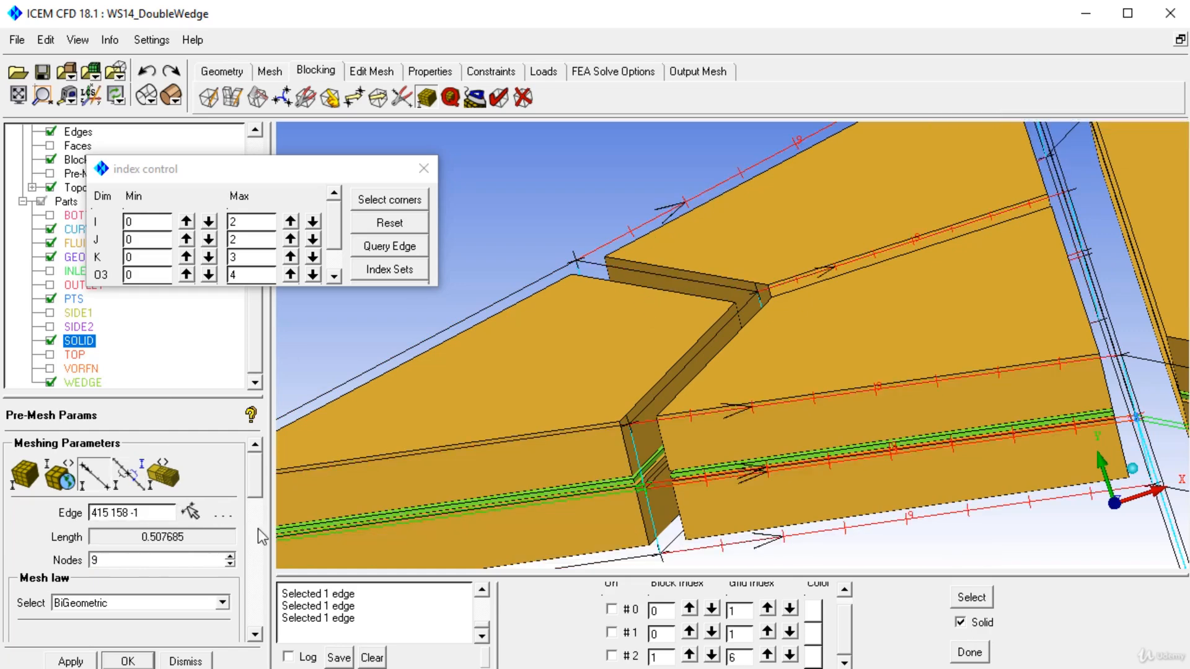
pyautogui.write('14')
pyautogui.click(70, 661)
# Step: Recompute and show the wedge pre-mesh with the blocks and SOLID part hidden, and close the index control
pyautogui.click(50, 159)
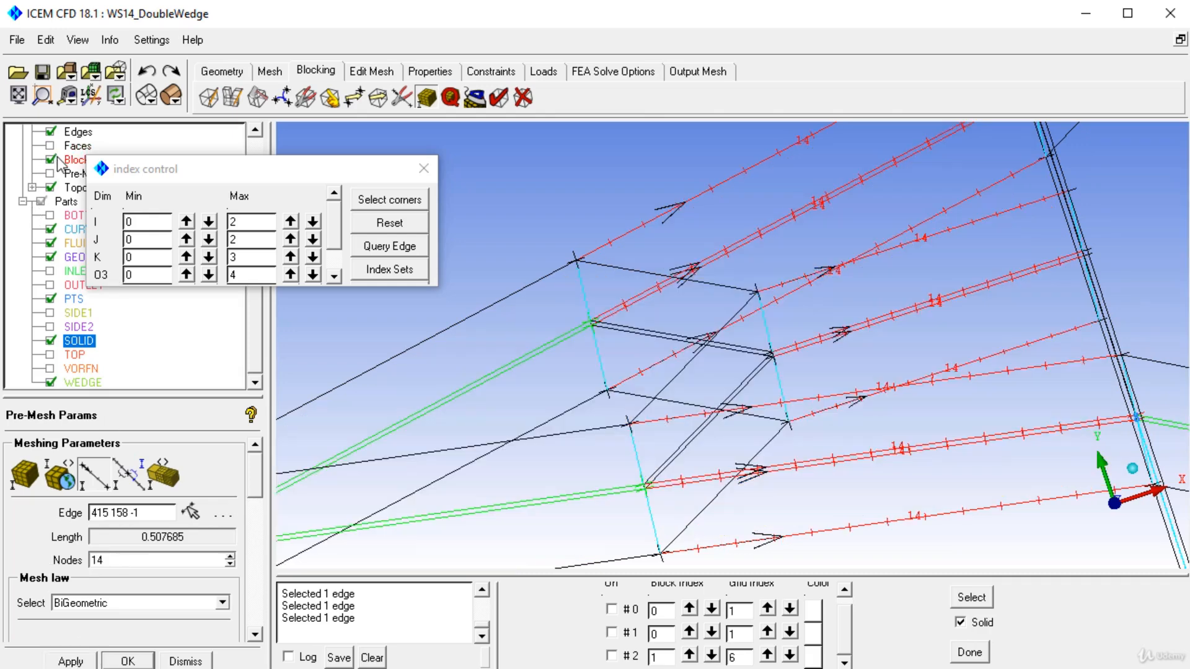
pyautogui.click(51, 173)
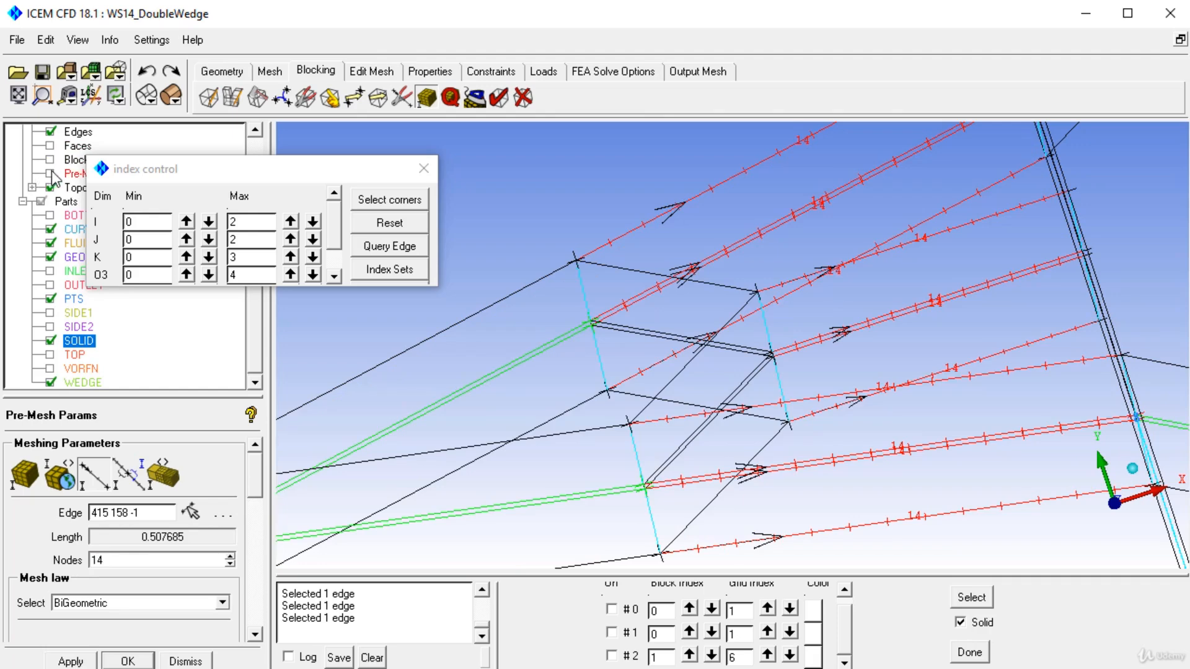
pyautogui.click(50, 340)
pyautogui.click(722, 465)
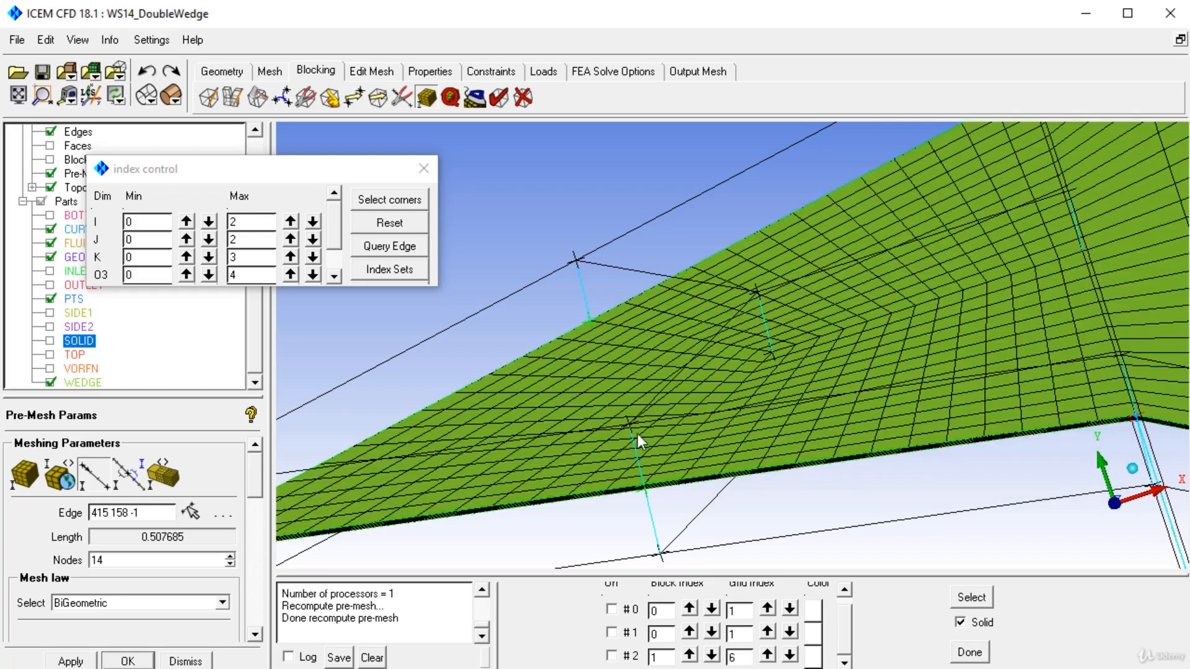
pyautogui.click(423, 168)
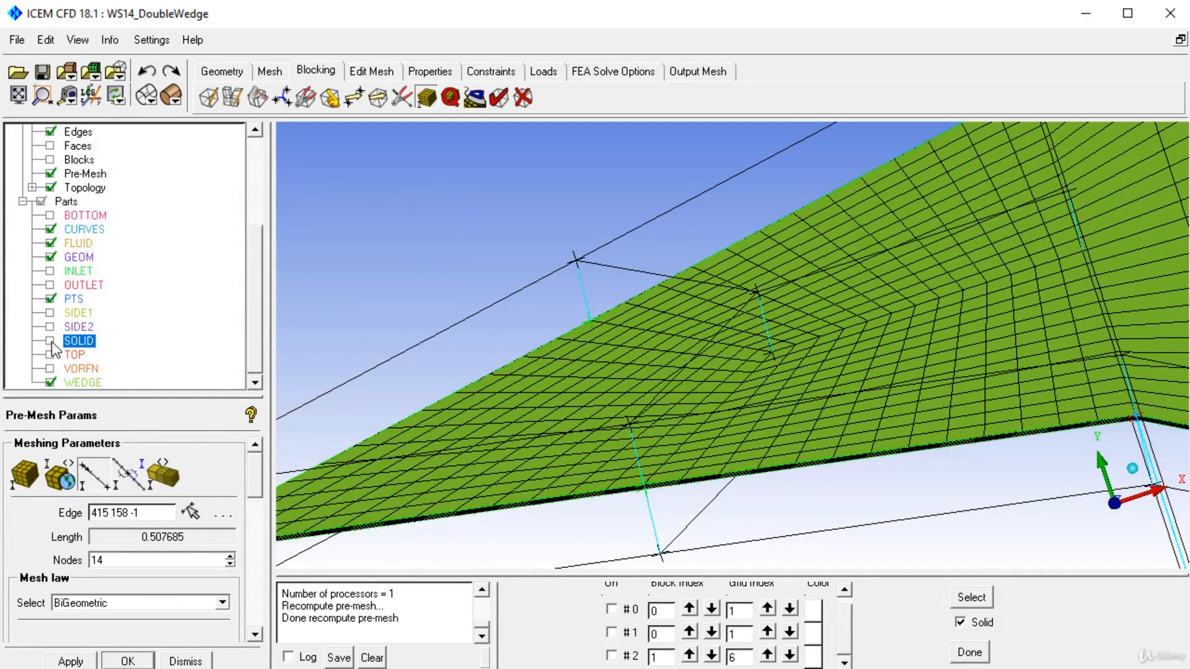
# Step: Examine the wedge pre-mesh at the sharp tip and along its side faces from several angles
pyautogui.moveTo(494, 363); pyautogui.dragTo(776, 270)
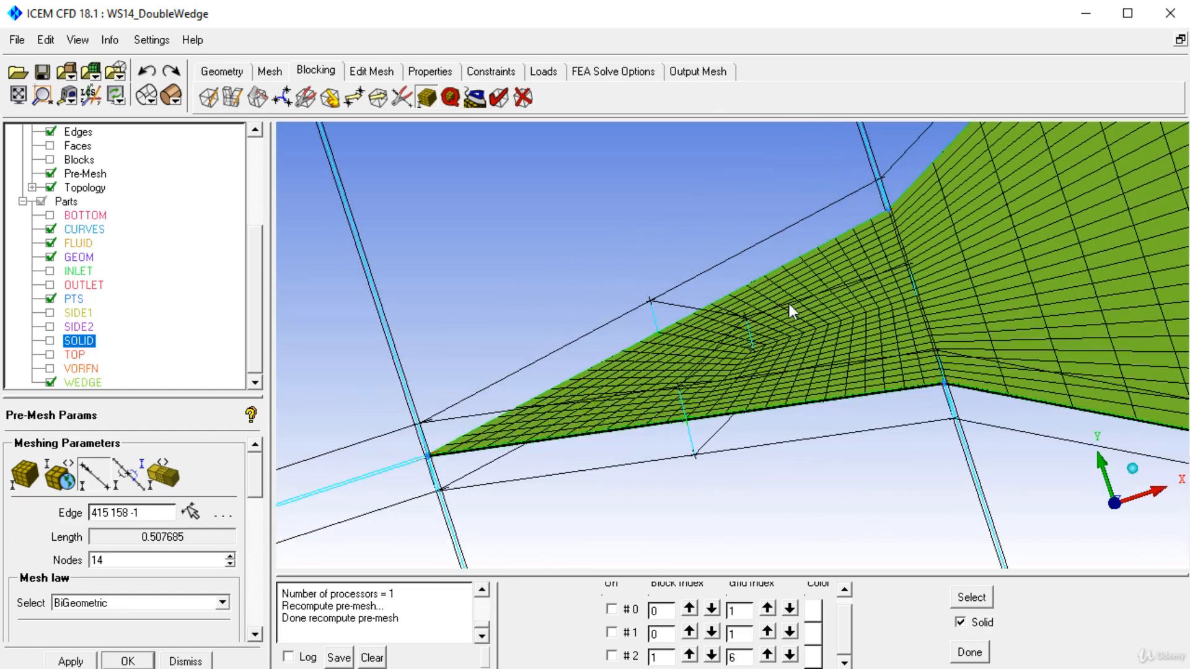
pyautogui.moveTo(789, 304); pyautogui.dragTo(712, 354, button='middle')
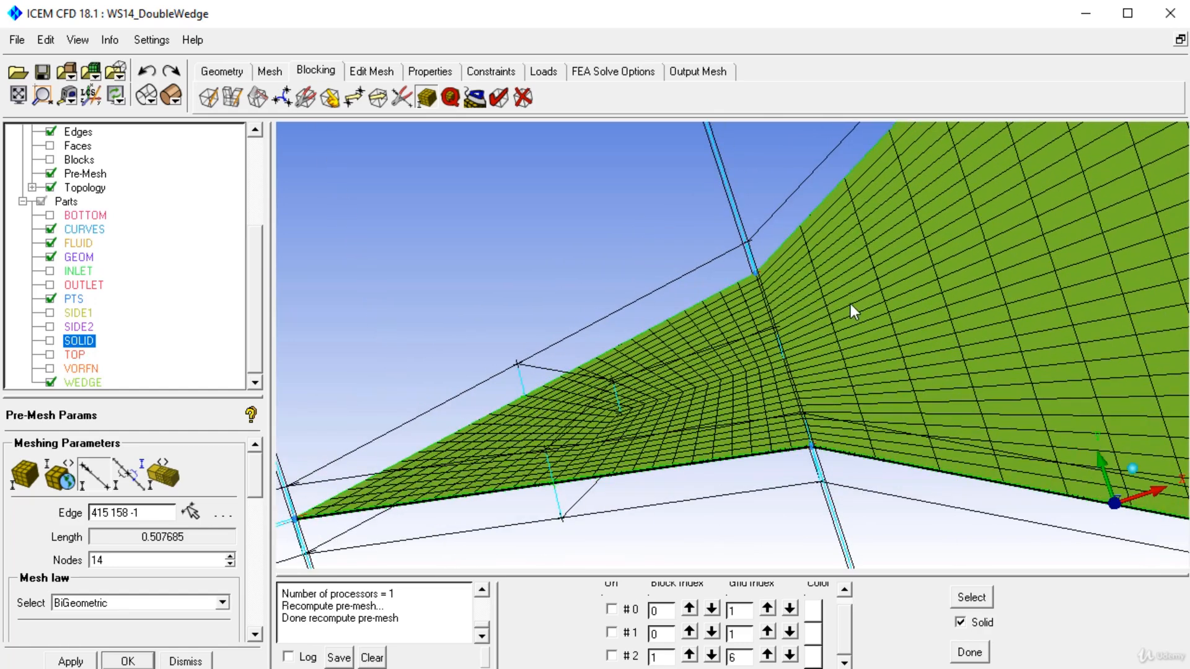
pyautogui.scroll(-10, 850, 304)
pyautogui.moveTo(901, 277); pyautogui.dragTo(651, 523, button='middle')
pyautogui.moveTo(651, 523); pyautogui.dragTo(707, 352)
pyautogui.moveTo(708, 352); pyautogui.dragTo(738, 613, button='right')
pyautogui.moveTo(705, 565); pyautogui.dragTo(778, 283, button='middle')
pyautogui.moveTo(782, 298); pyautogui.dragTo(799, 446, button='right')
pyautogui.moveTo(731, 272); pyautogui.dragTo(779, 322, button='middle')
pyautogui.moveTo(778, 322); pyautogui.dragTo(759, 397, button='right')
pyautogui.moveTo(759, 396); pyautogui.dragTo(666, 465, button='middle')
pyautogui.moveTo(682, 186); pyautogui.dragTo(686, 269, button='right')
pyautogui.moveTo(622, 382); pyautogui.dragTo(771, 339, button='middle')
pyautogui.moveTo(1057, 373); pyautogui.dragTo(1048, 261, button='right')
pyautogui.moveTo(1004, 260); pyautogui.dragTo(752, 266, button='middle')
pyautogui.moveTo(904, 360); pyautogui.dragTo(834, 302, button='right')
pyautogui.moveTo(834, 302); pyautogui.dragTo(689, 336)
pyautogui.moveTo(761, 396); pyautogui.dragTo(772, 266, button='right')
pyautogui.moveTo(777, 428); pyautogui.dragTo(782, 514, button='middle')
pyautogui.moveTo(782, 514); pyautogui.dragTo(746, 277)
pyautogui.moveTo(760, 143); pyautogui.dragTo(765, 273, button='right')
pyautogui.moveTo(769, 368); pyautogui.dragTo(699, 433, button='middle')
pyautogui.moveTo(663, 291); pyautogui.dragTo(592, 392, button='middle')
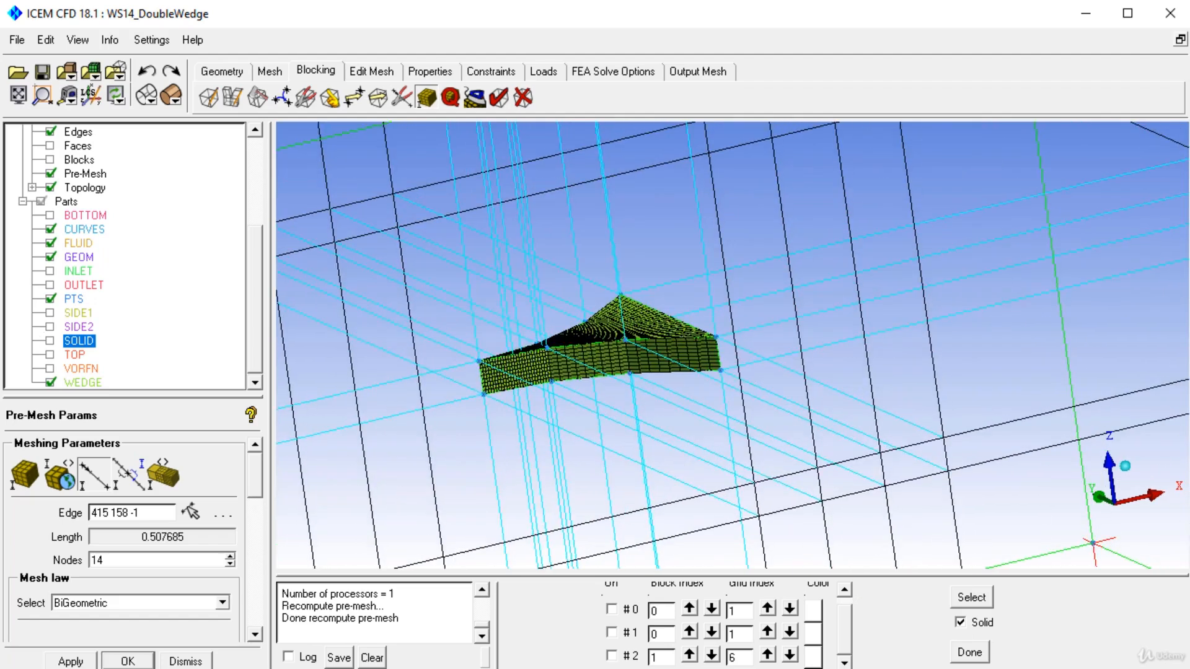
# Step: Set 60 nodes on the long X-direction edge extending beyond the wedge's thick end
pyautogui.click(93, 476)
pyautogui.scroll(2, 705, 365)
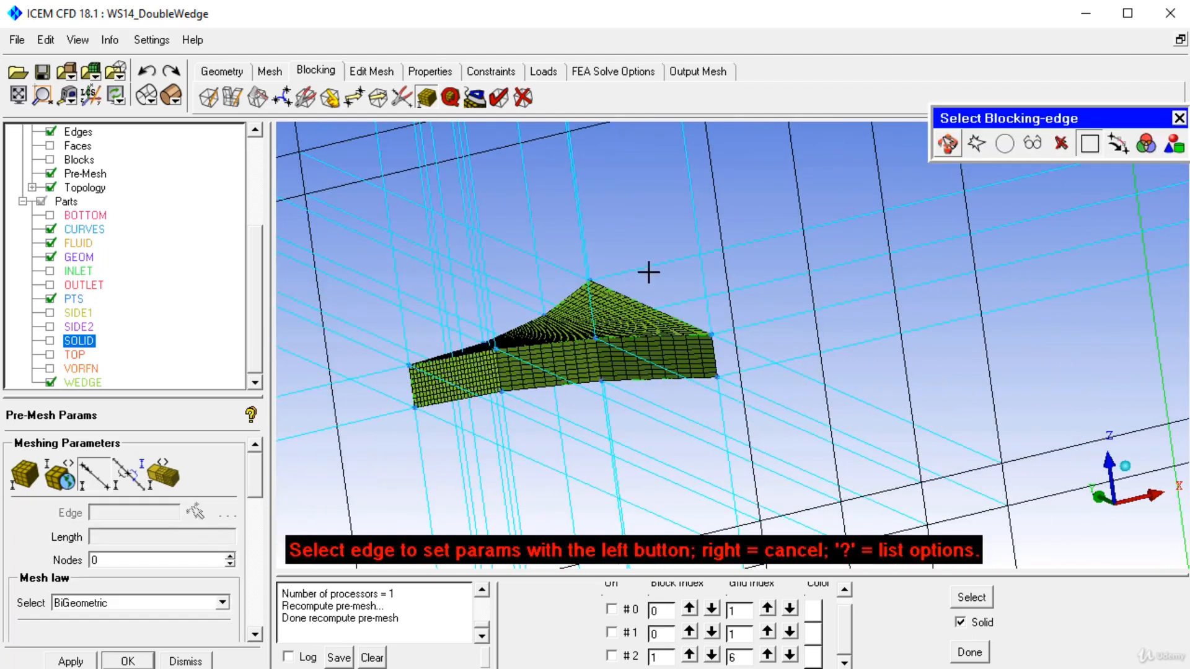
pyautogui.click(648, 270)
pyautogui.moveTo(637, 329); pyautogui.dragTo(676, 404)
pyautogui.moveTo(662, 310); pyautogui.dragTo(660, 389, button='right')
pyautogui.moveTo(659, 389); pyautogui.dragTo(774, 297, button='middle')
pyautogui.moveTo(762, 421); pyautogui.dragTo(751, 551, button='right')
pyautogui.moveTo(753, 400); pyautogui.dragTo(795, 506, button='middle')
pyautogui.moveTo(743, 326); pyautogui.dragTo(741, 355, button='right')
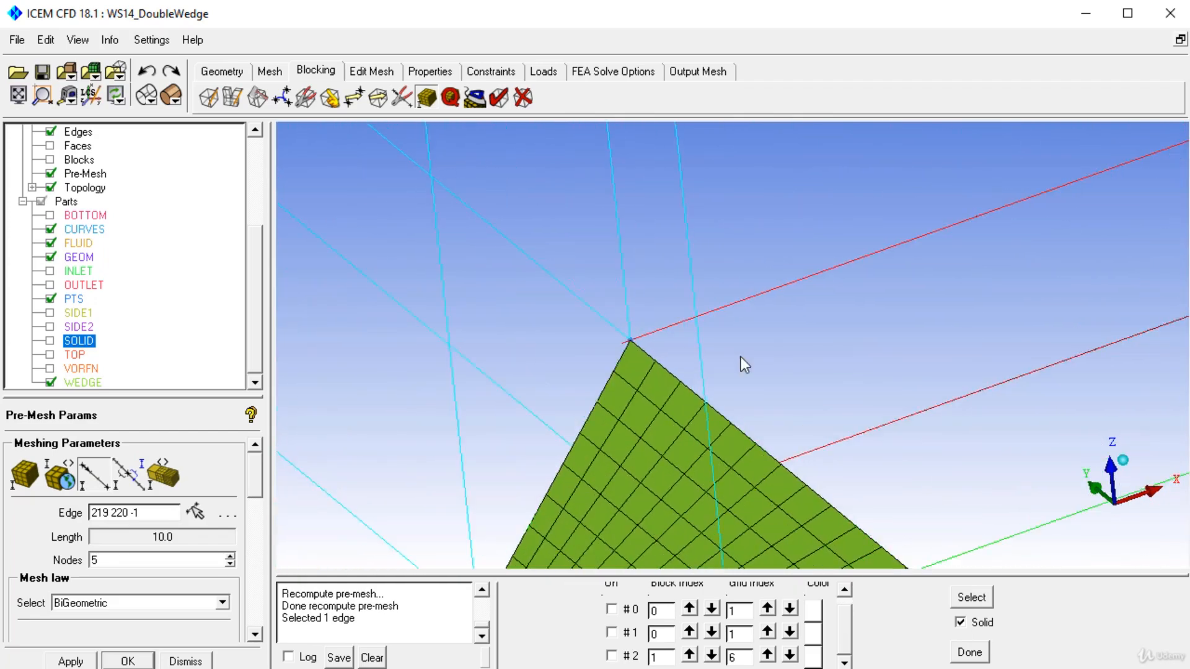
pyautogui.moveTo(695, 419); pyautogui.dragTo(730, 478, button='middle')
pyautogui.moveTo(730, 477); pyautogui.dragTo(689, 436, button='right')
pyautogui.moveTo(651, 471); pyautogui.dragTo(709, 364, button='middle')
pyautogui.moveTo(709, 364); pyautogui.dragTo(543, 395)
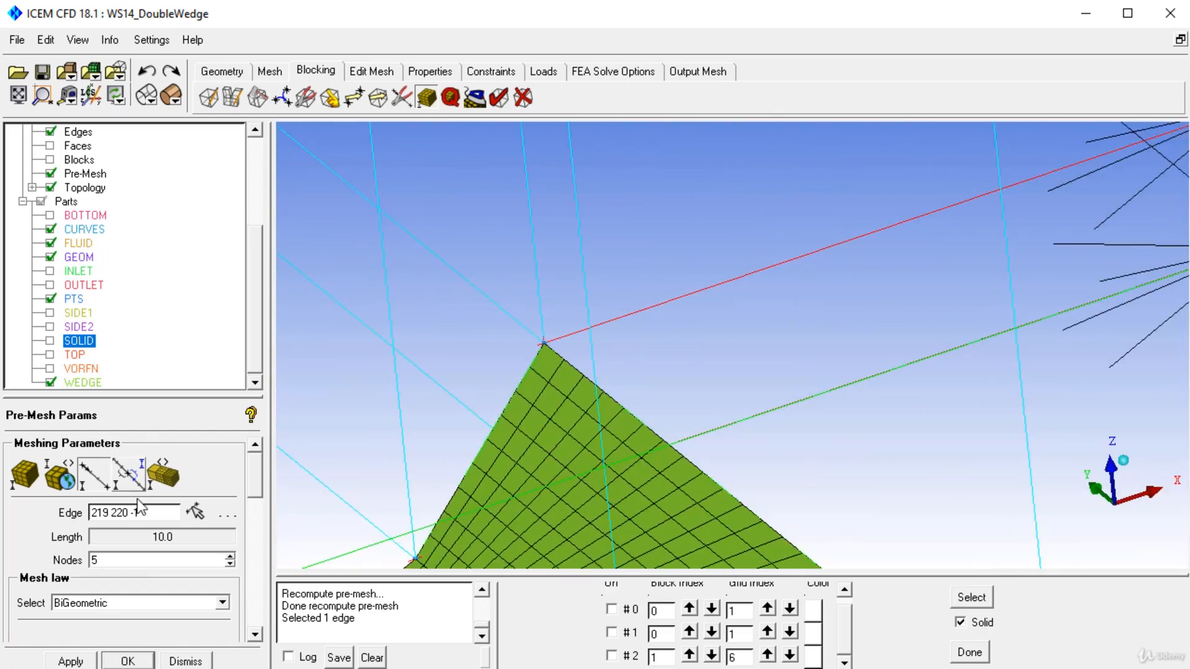
pyautogui.doubleClick(132, 561)
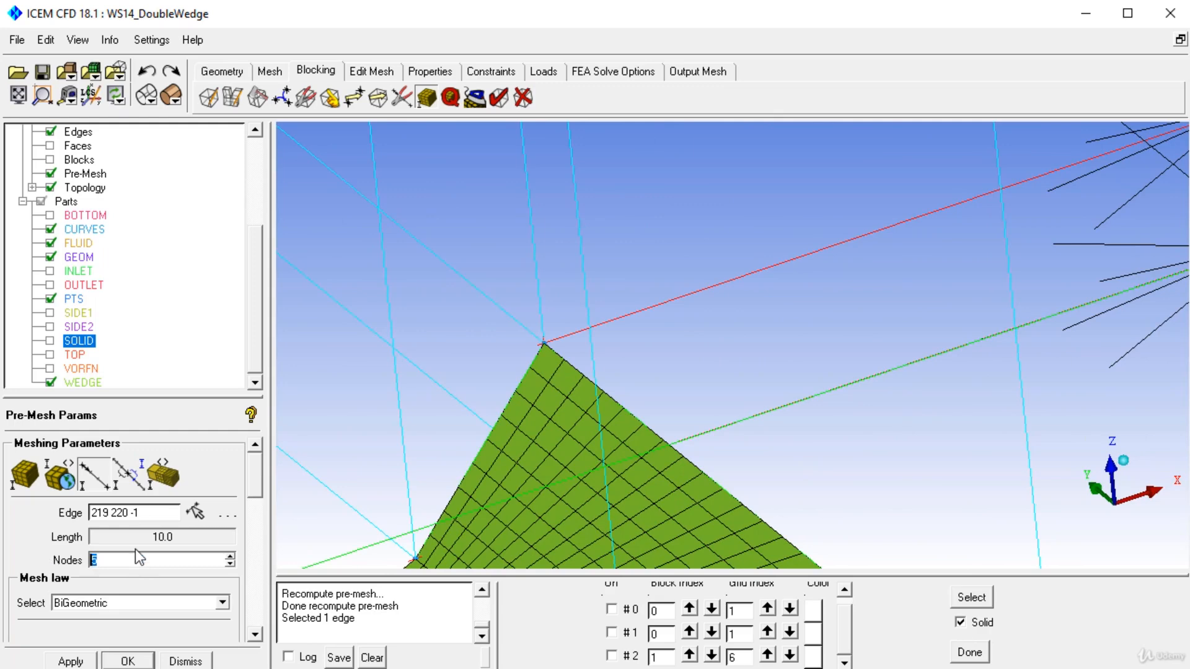
pyautogui.write('60')
pyautogui.press('Return')
# Step: Set Spacing 1 to 0.01 and Ratio 1 to 1.15 for the long edge behind the wedge
pyautogui.moveTo(253, 481); pyautogui.dragTo(269, 510)
pyautogui.scroll(-5, 807, 488)
pyautogui.scroll(-4, 808, 487)
pyautogui.moveTo(776, 337); pyautogui.dragTo(646, 321)
pyautogui.moveTo(608, 268); pyautogui.dragTo(588, 360)
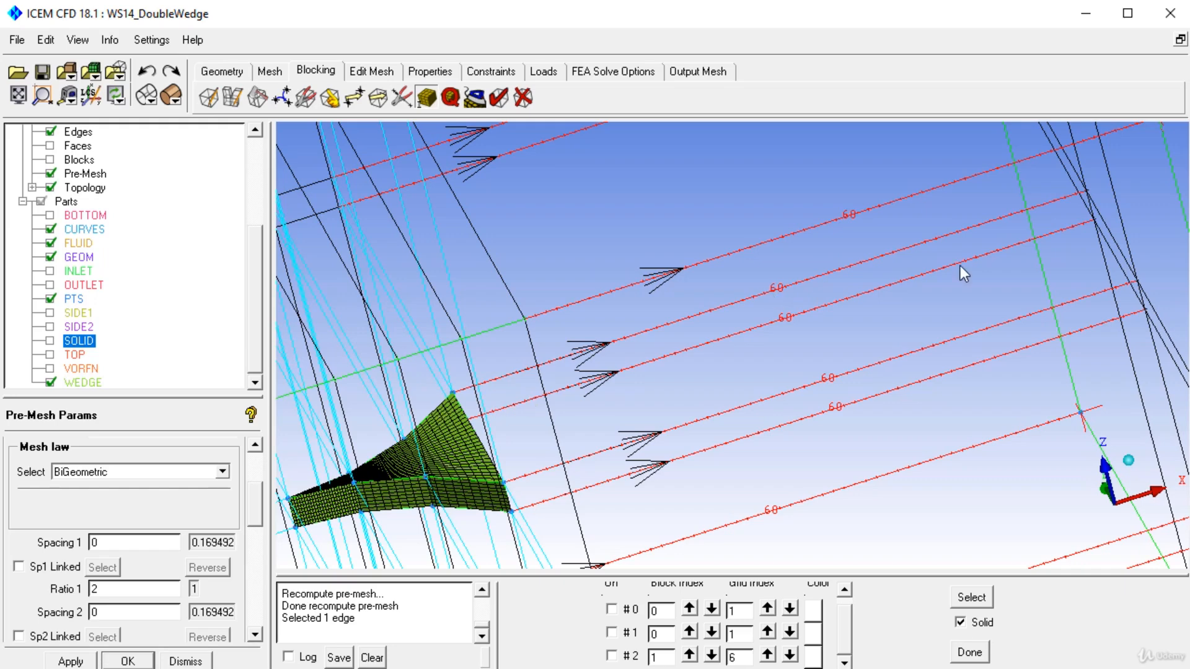
pyautogui.scroll(8, 619, 427)
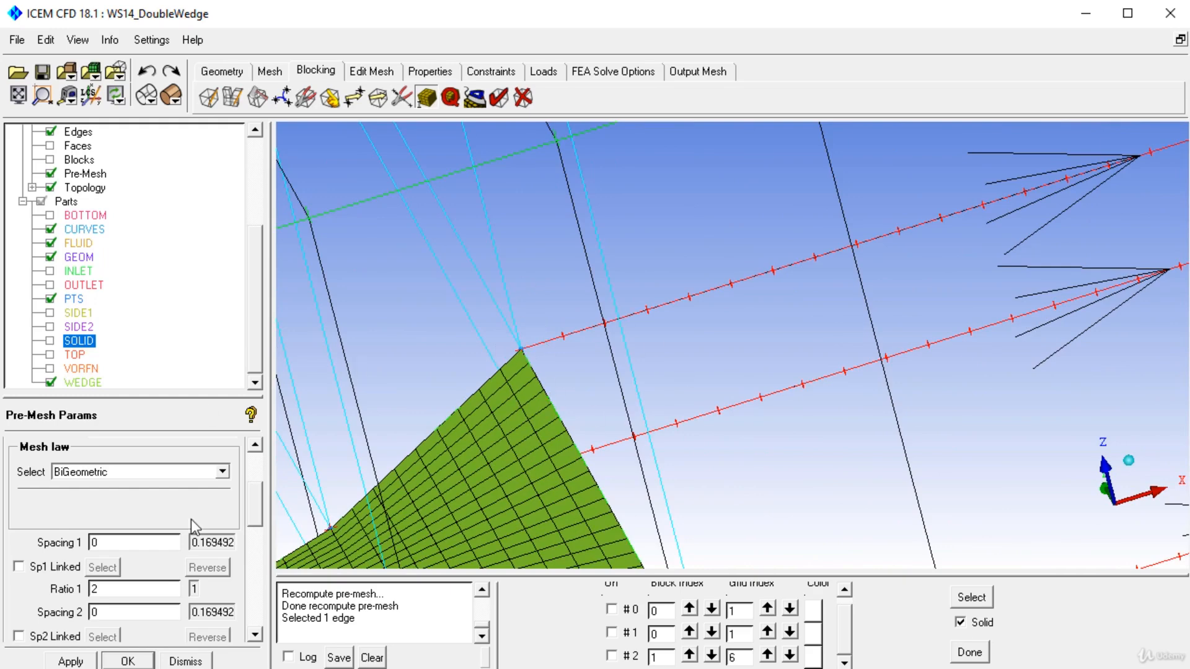
pyautogui.write('.01')
pyautogui.press('Tab')
pyautogui.write('1.1')
# Step: Choose the Geometric1 mesh law for the long edge behind the wedge and apply its meshing parameters
pyautogui.click(222, 472)
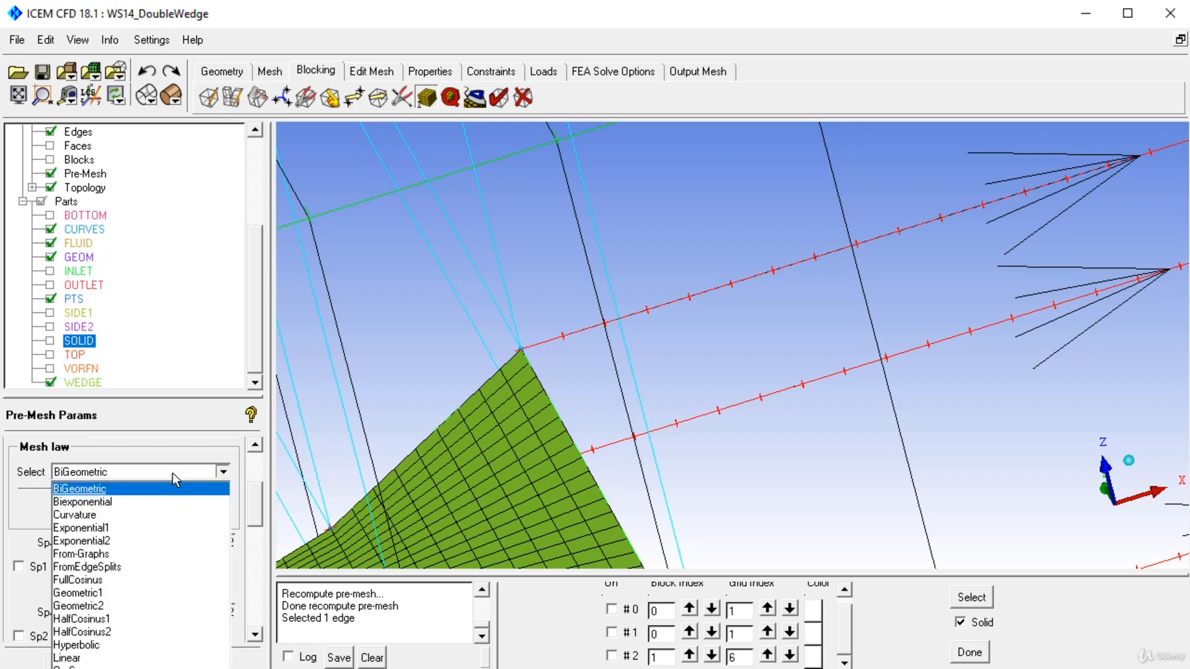
pyautogui.click(99, 593)
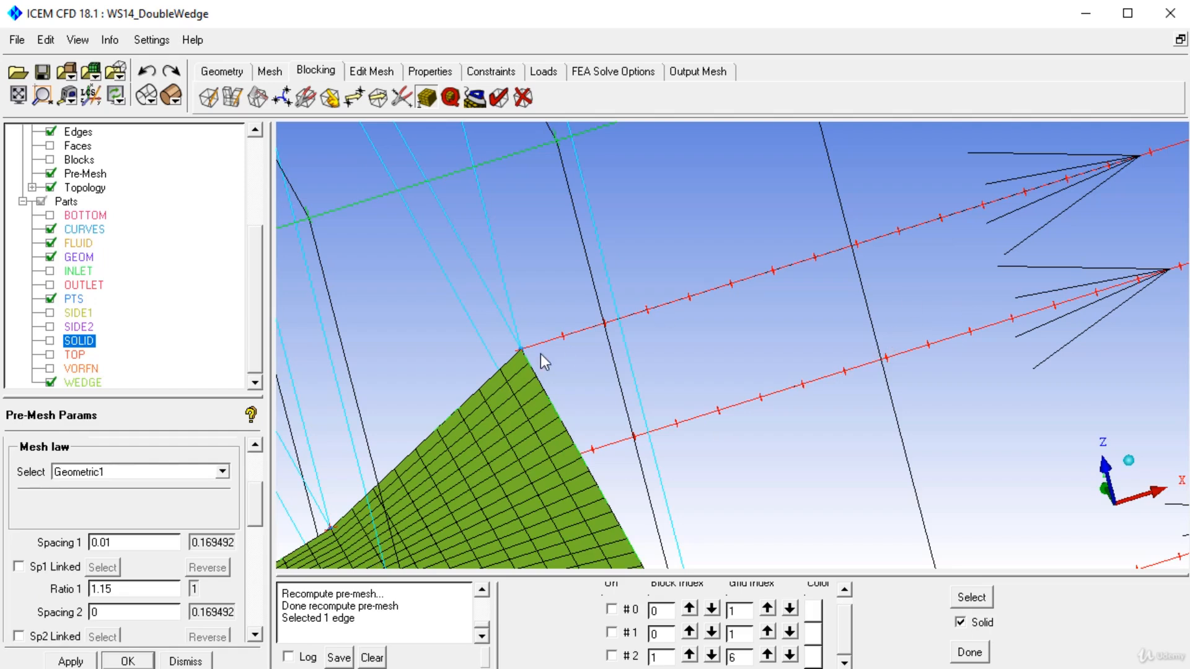
pyautogui.click(222, 472)
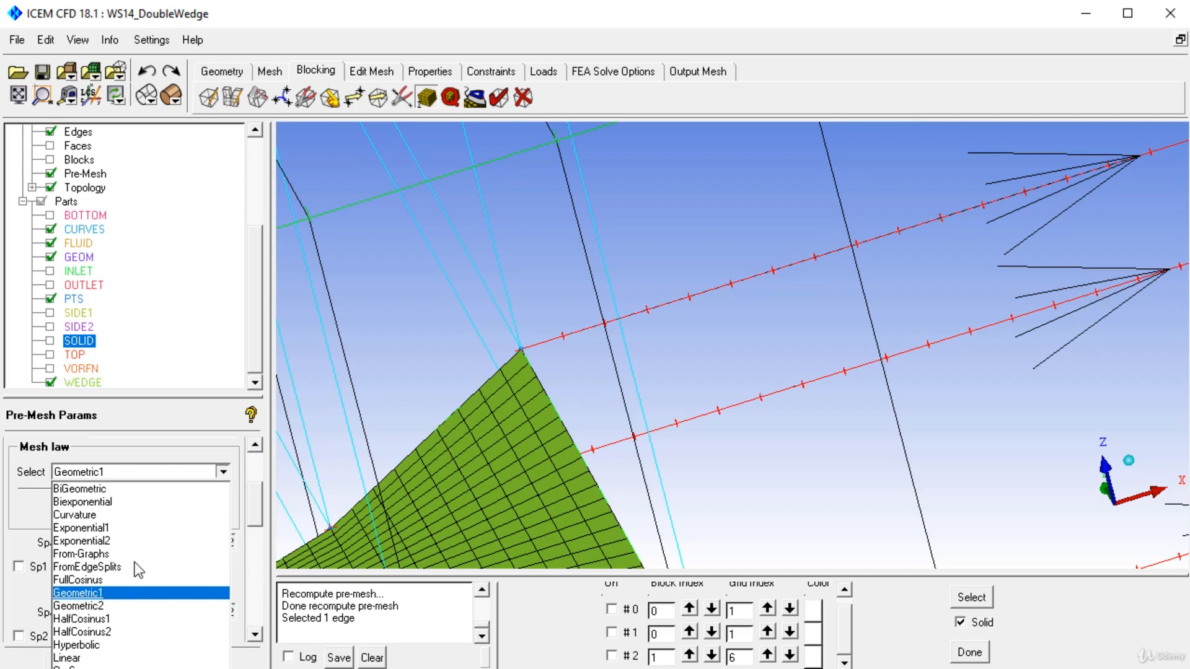
pyautogui.click(82, 594)
pyautogui.click(73, 666)
pyautogui.moveTo(883, 177); pyautogui.dragTo(865, 404, button='right')
pyautogui.moveTo(1004, 538); pyautogui.dragTo(906, 531, button='middle')
pyautogui.moveTo(906, 530); pyautogui.dragTo(893, 371, button='right')
pyautogui.moveTo(665, 264); pyautogui.dragTo(628, 315, button='middle')
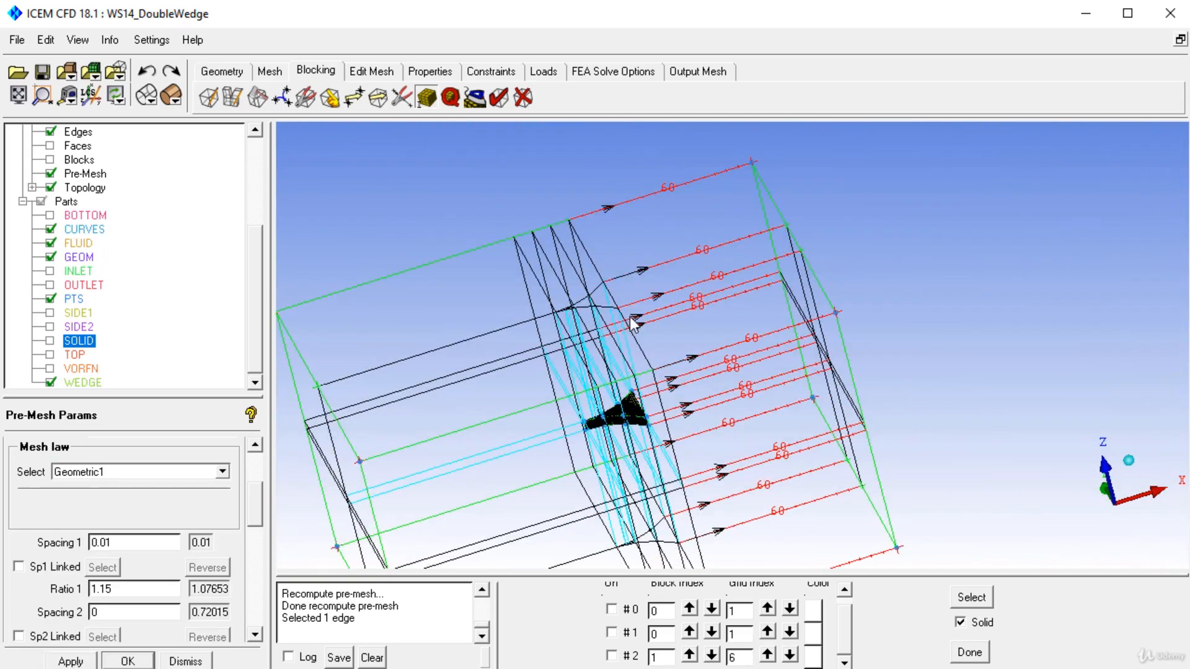
# Step: Recompute the pre-mesh, show it on the TOP part, and inspect the cells around the wedge
pyautogui.click(51, 174)
pyautogui.click(52, 174)
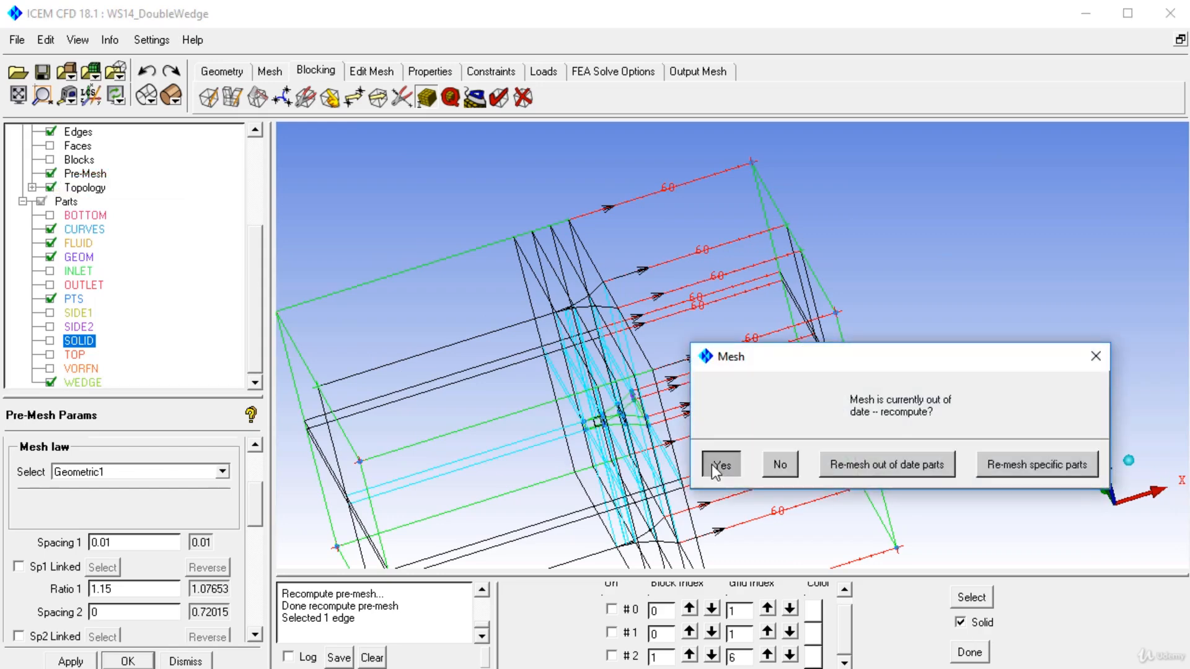
pyautogui.click(718, 465)
pyautogui.click(50, 354)
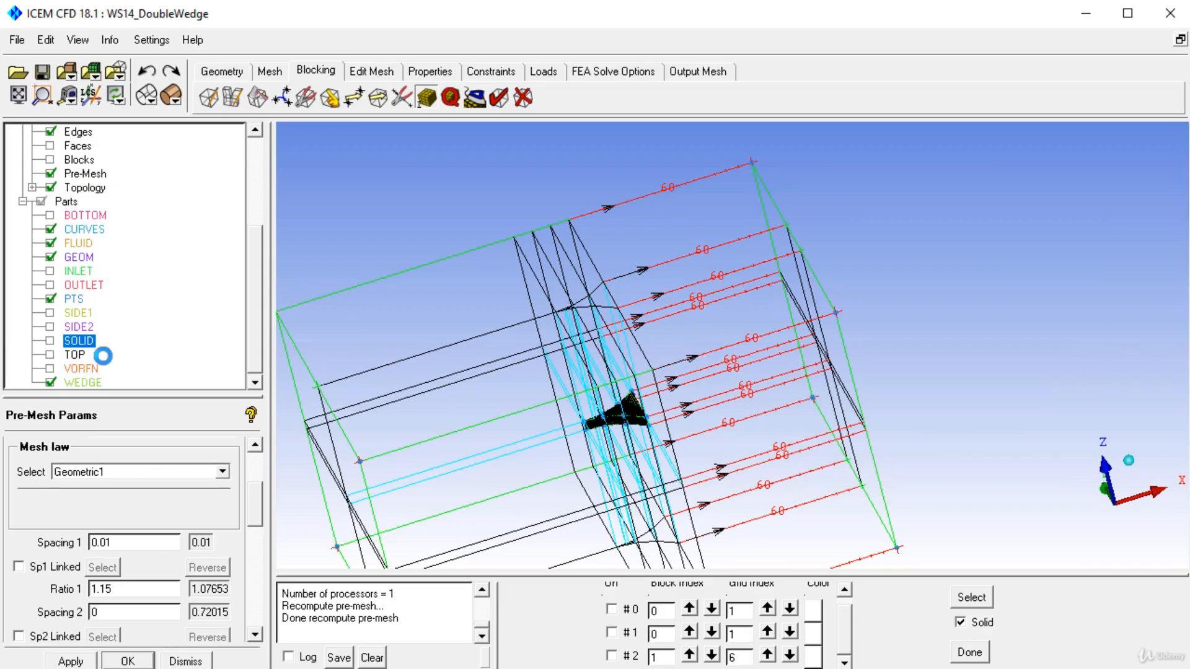
pyautogui.moveTo(660, 305); pyautogui.dragTo(852, 422)
pyautogui.moveTo(852, 365); pyautogui.dragTo(852, 375, button='middle')
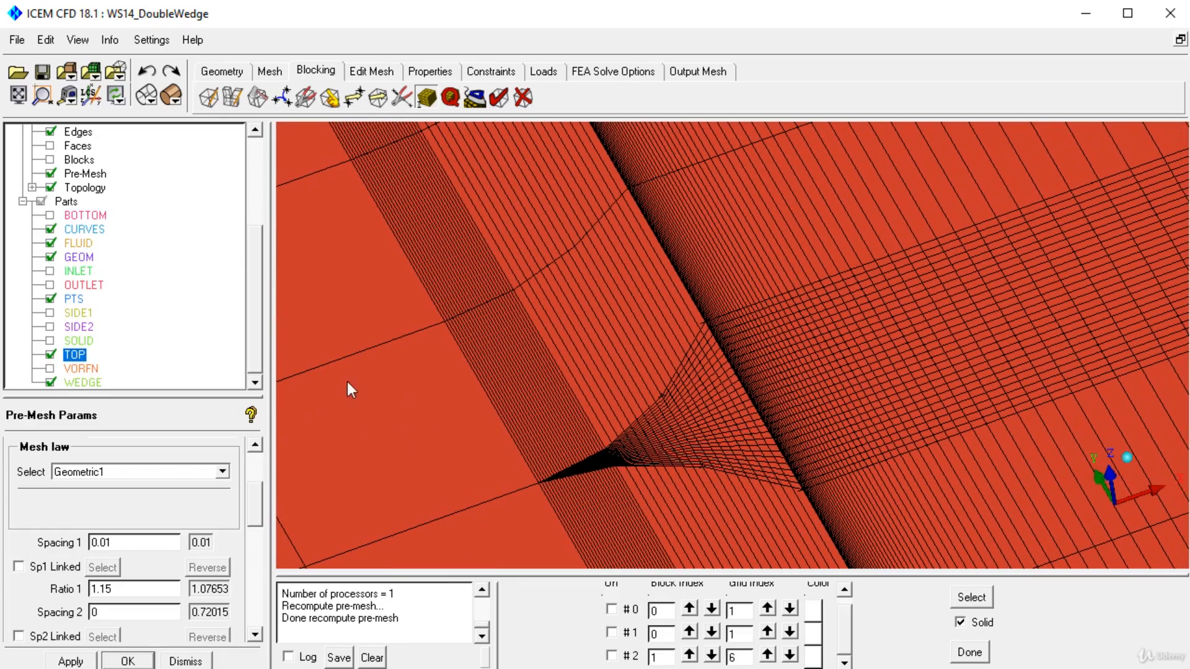
# Step: Set 24 nodes on the wedge flank edge 183-111 next to the thick end and apply it
pyautogui.click(258, 461)
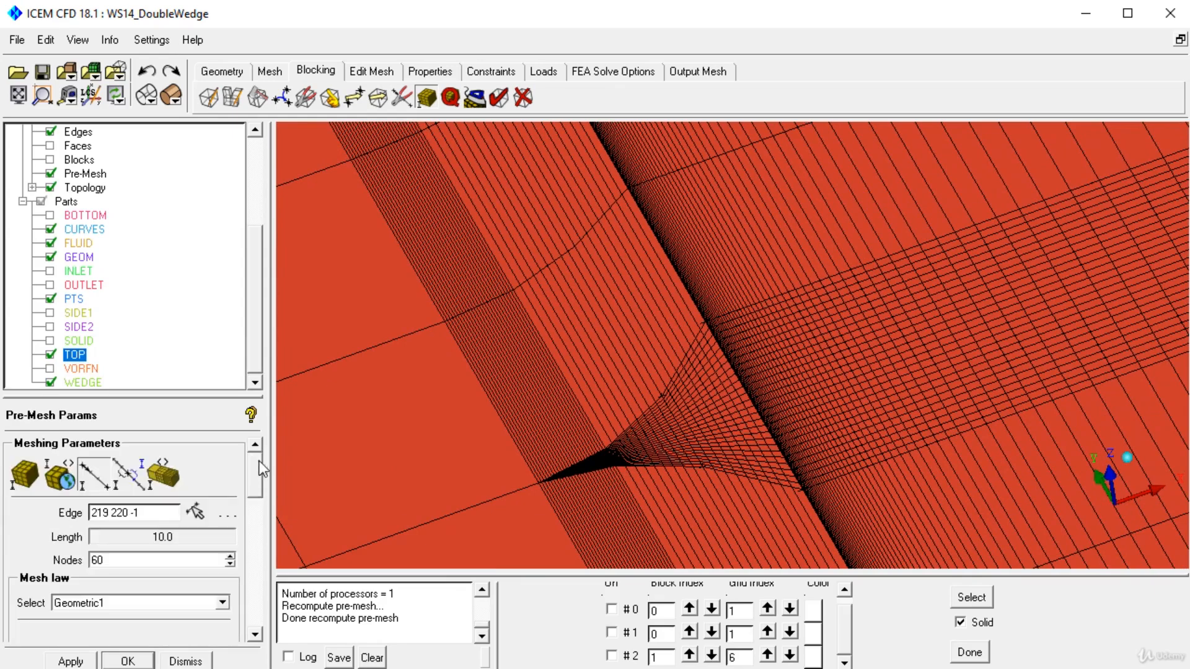
pyautogui.click(94, 475)
pyautogui.click(684, 358)
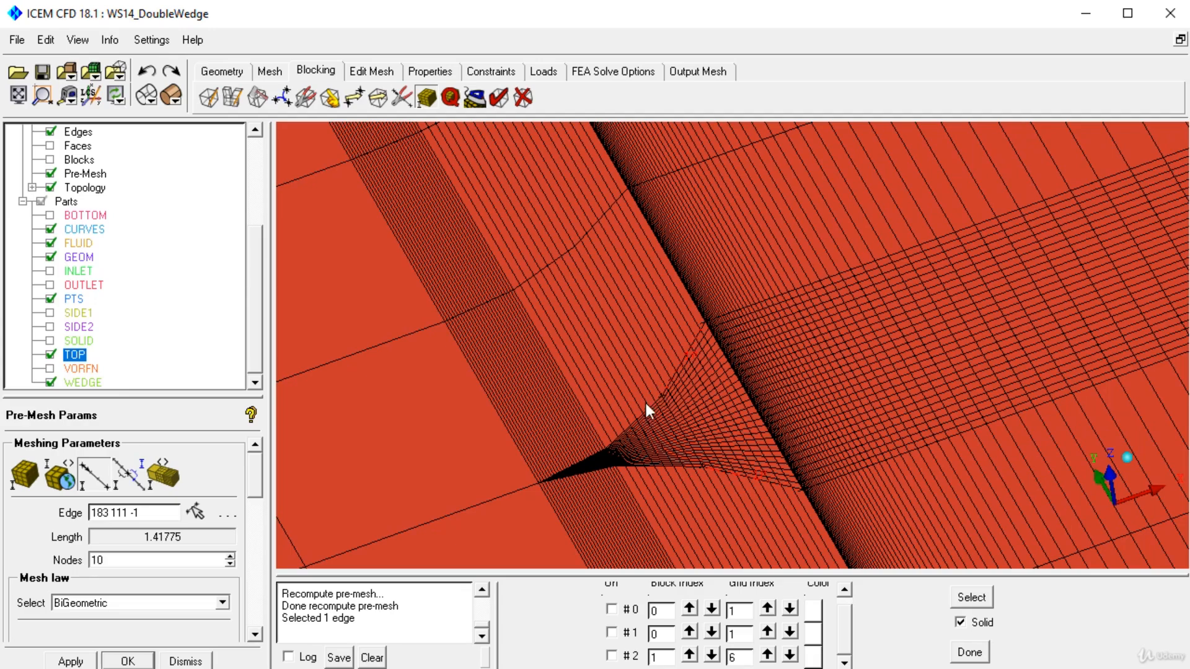
pyautogui.scroll(2, 595, 335)
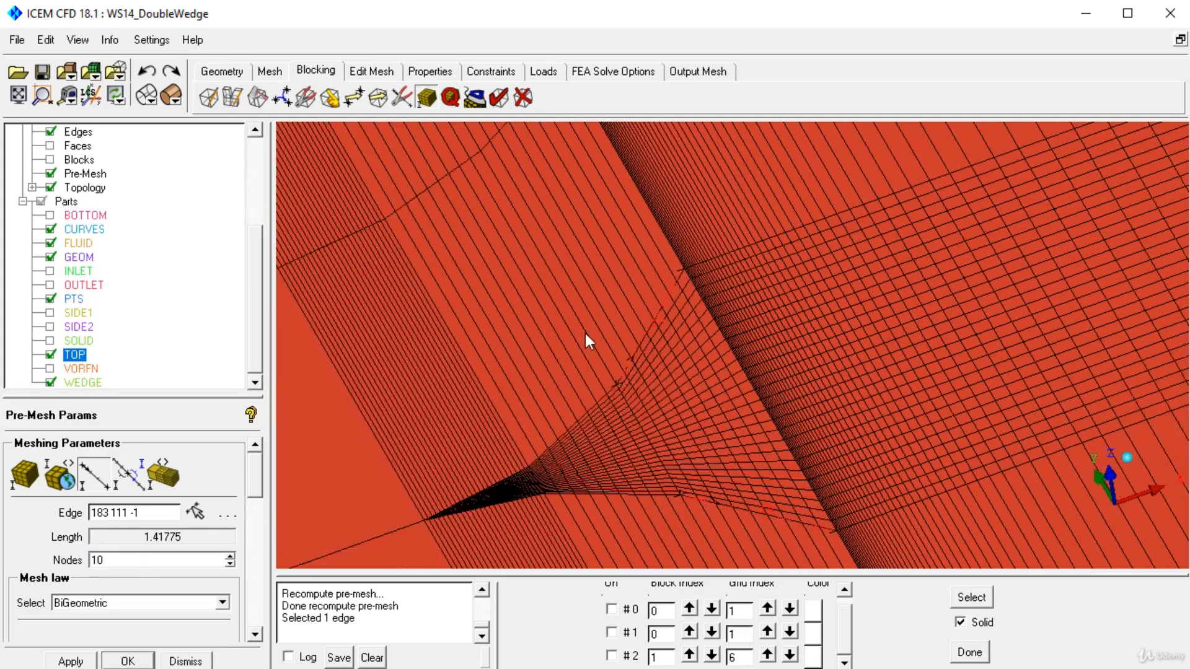
pyautogui.scroll(2, 598, 297)
pyautogui.moveTo(127, 561); pyautogui.dragTo(58, 565)
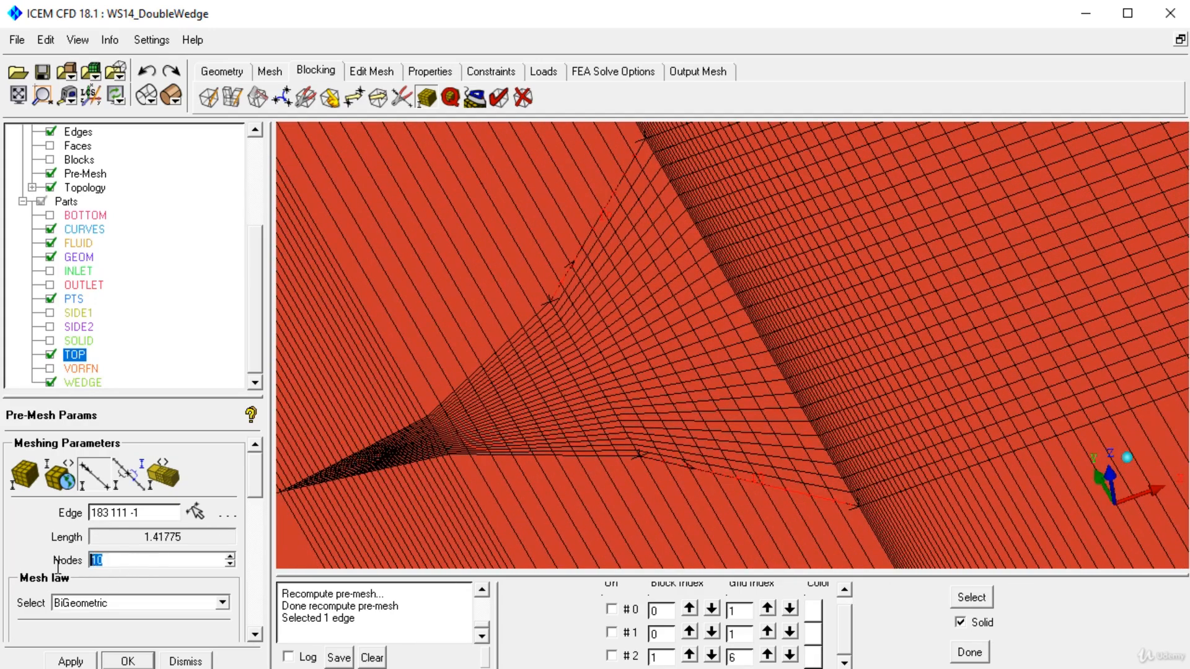
pyautogui.write('24')
pyautogui.click(73, 660)
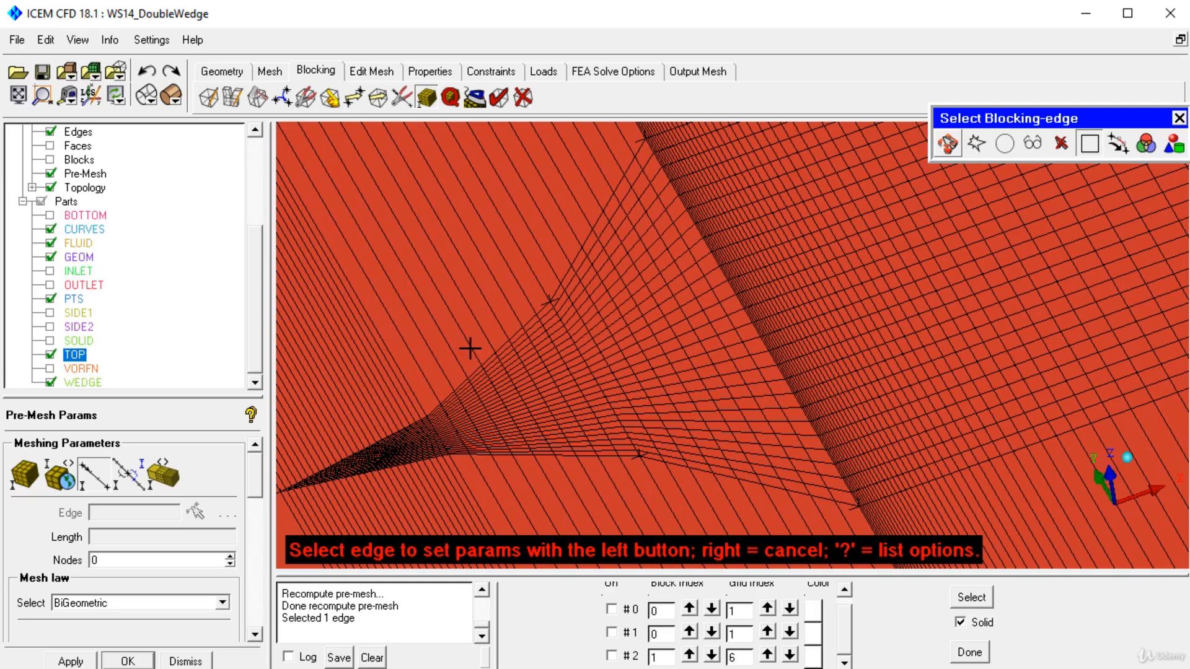
# Step: Set 24 nodes on the adjoining flank edge 158-183 closer to the tip and recompute the pre-mesh
pyautogui.click(498, 348)
pyautogui.moveTo(124, 560); pyautogui.dragTo(37, 565)
pyautogui.write('24')
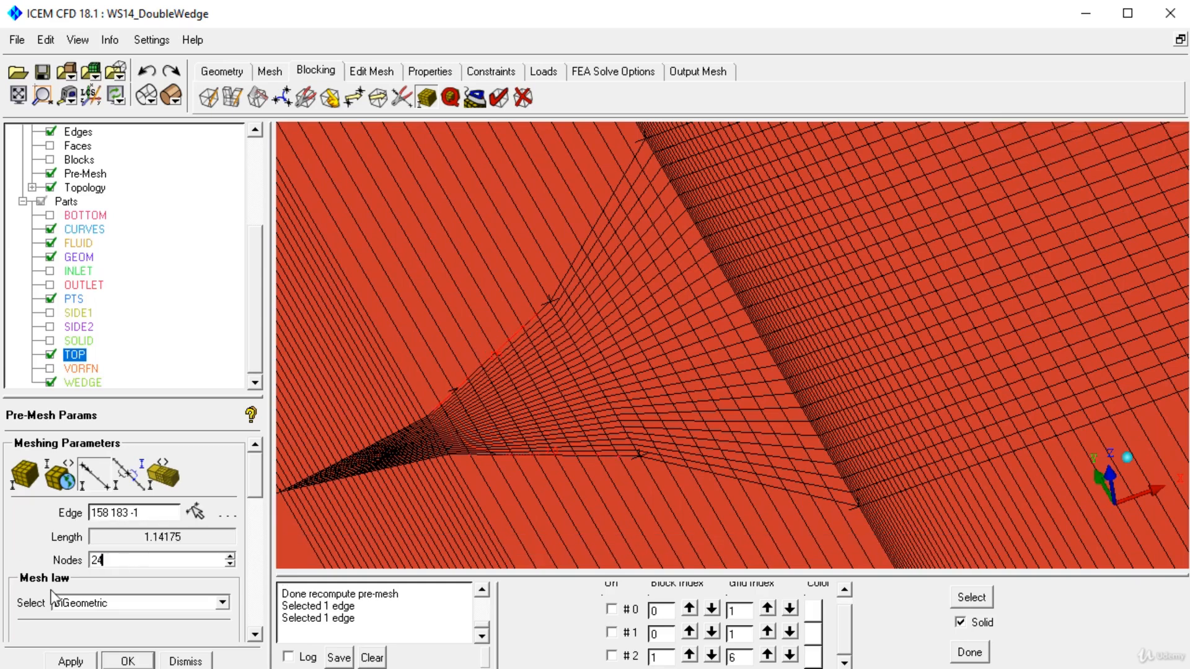
pyautogui.rightClick(79, 179)
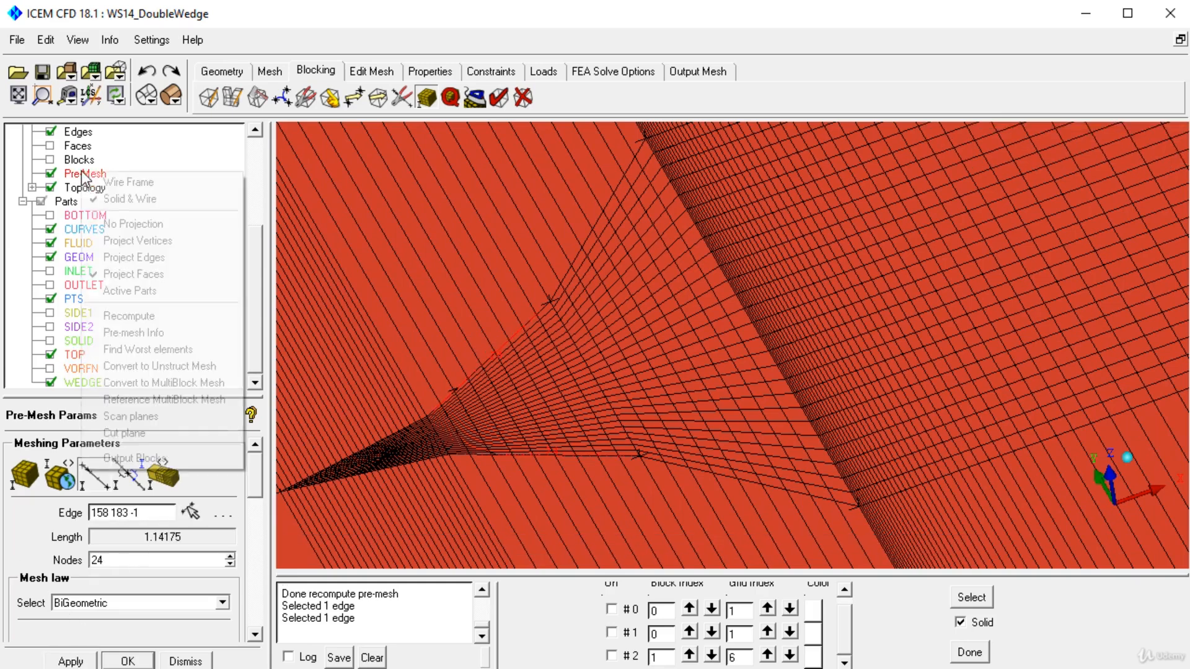
pyautogui.rightClick(70, 178)
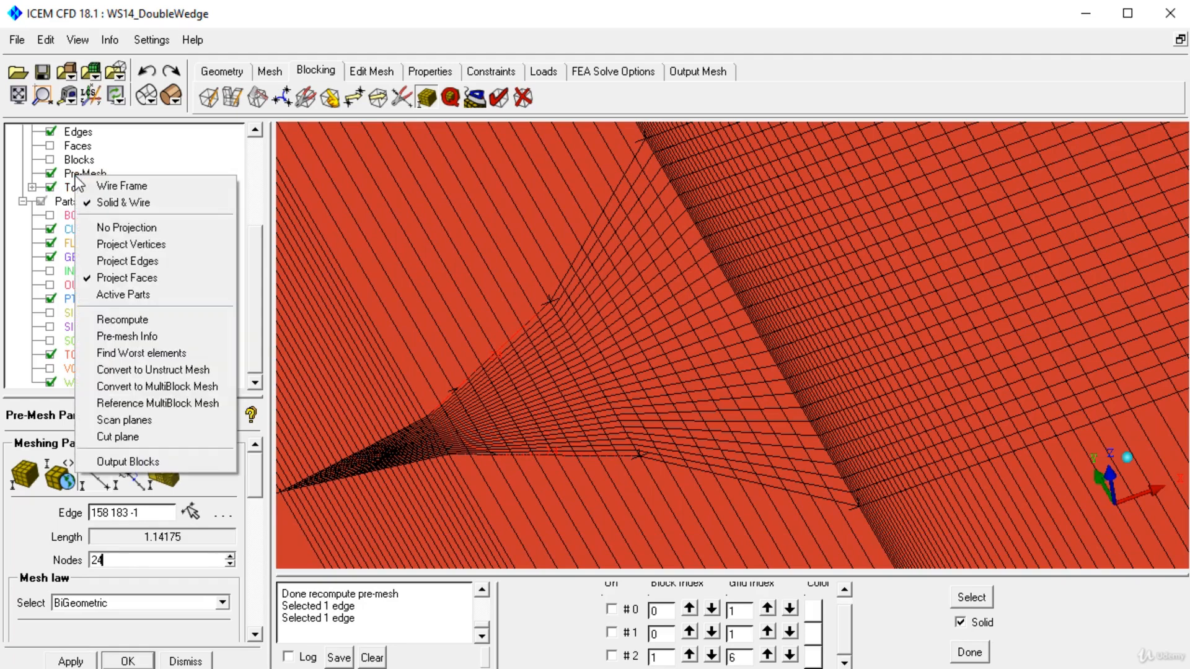
pyautogui.click(133, 321)
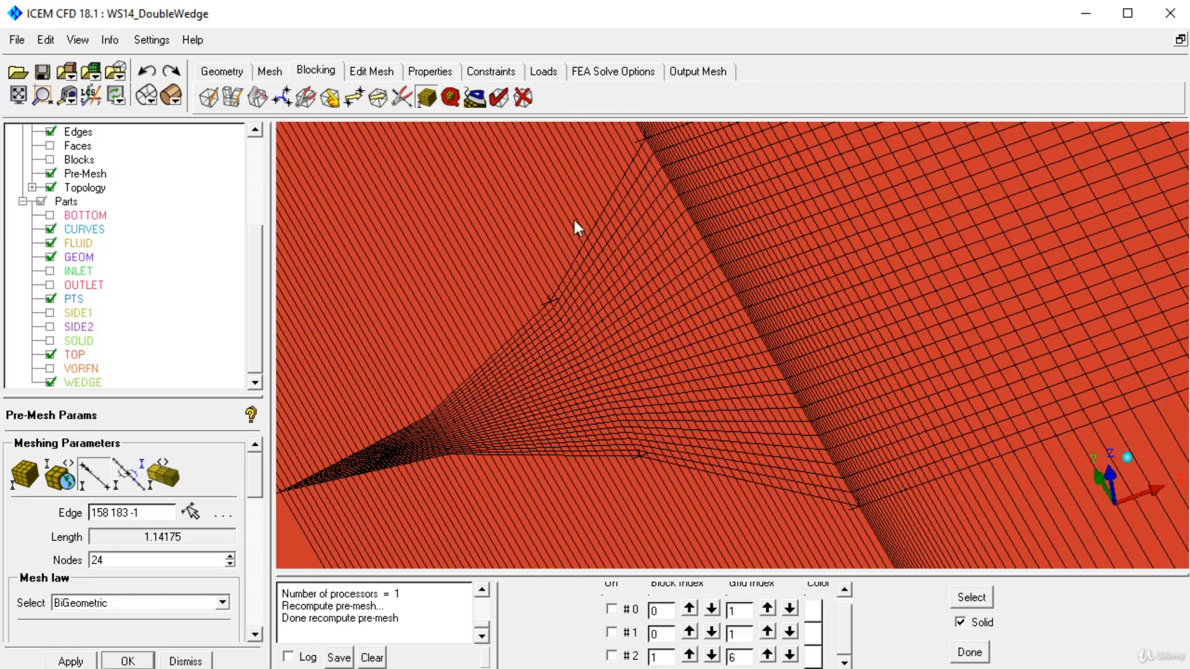
pyautogui.moveTo(574, 221); pyautogui.dragTo(613, 359, button='right')
pyautogui.moveTo(619, 273); pyautogui.dragTo(640, 388, button='right')
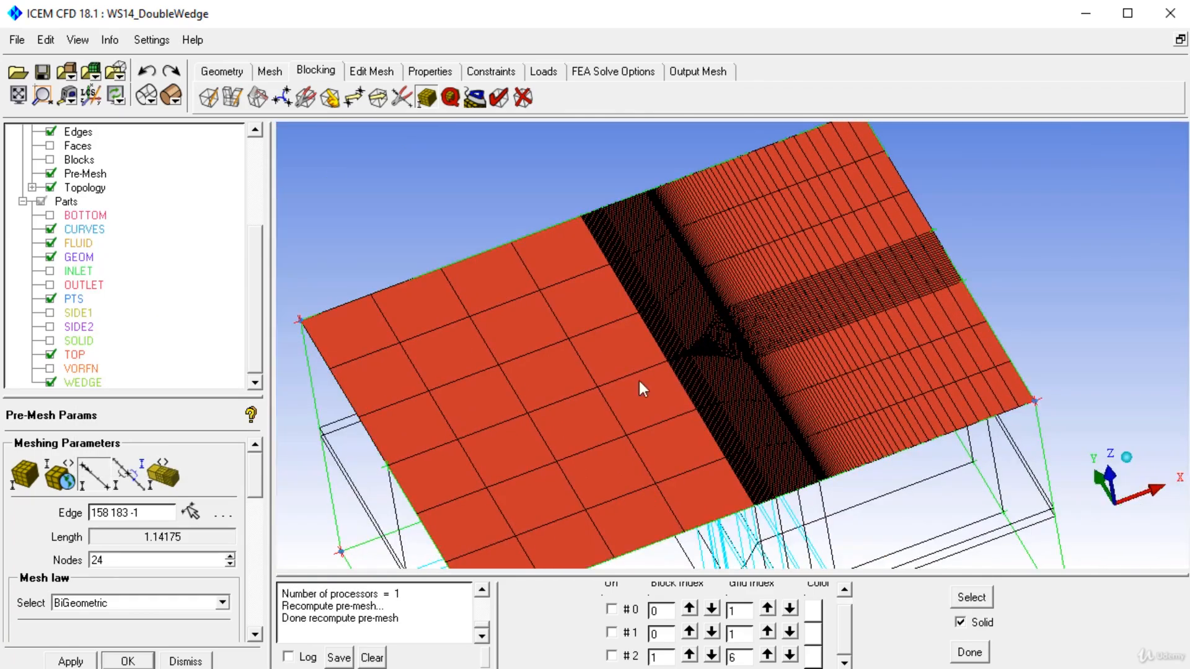
# Step: Match the spacing of the long upstream edge at the wedge tip to the adjoining tip edge 110-415
pyautogui.click(102, 489)
pyautogui.scroll(8, 684, 349)
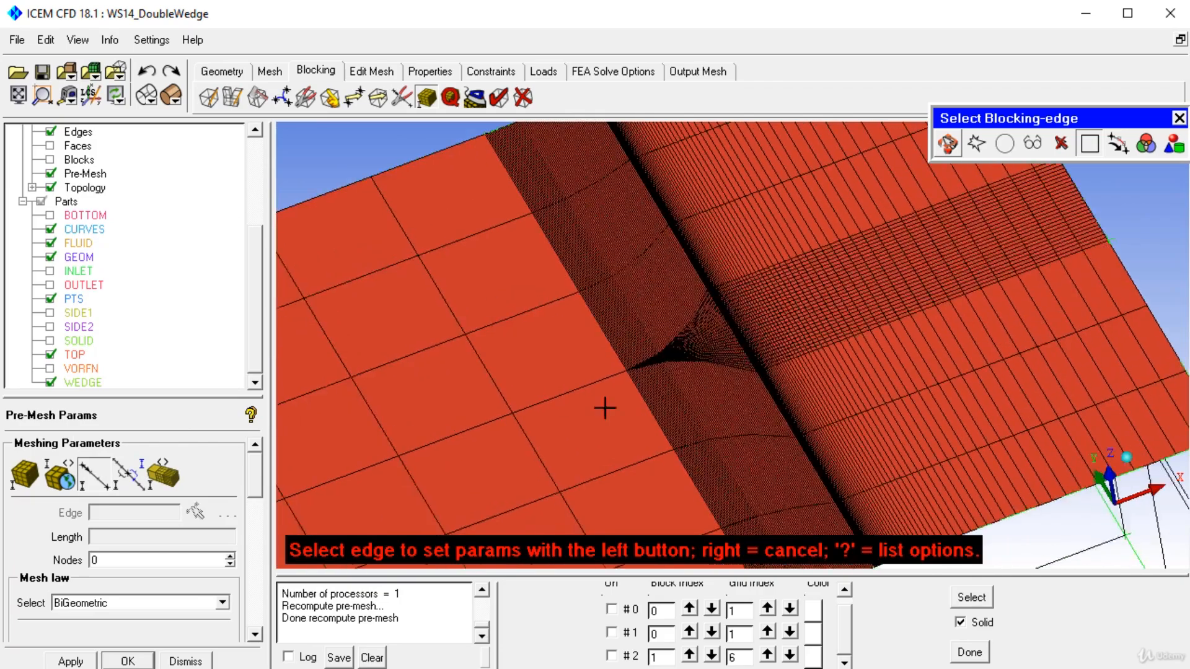
pyautogui.scroll(2, 563, 425)
pyautogui.rightClick(519, 427)
pyautogui.moveTo(519, 428); pyautogui.dragTo(526, 263, button='right')
pyautogui.moveTo(527, 365); pyautogui.dragTo(866, 273, button='middle')
pyautogui.click(143, 478)
pyautogui.moveTo(651, 326); pyautogui.dragTo(585, 367, button='middle')
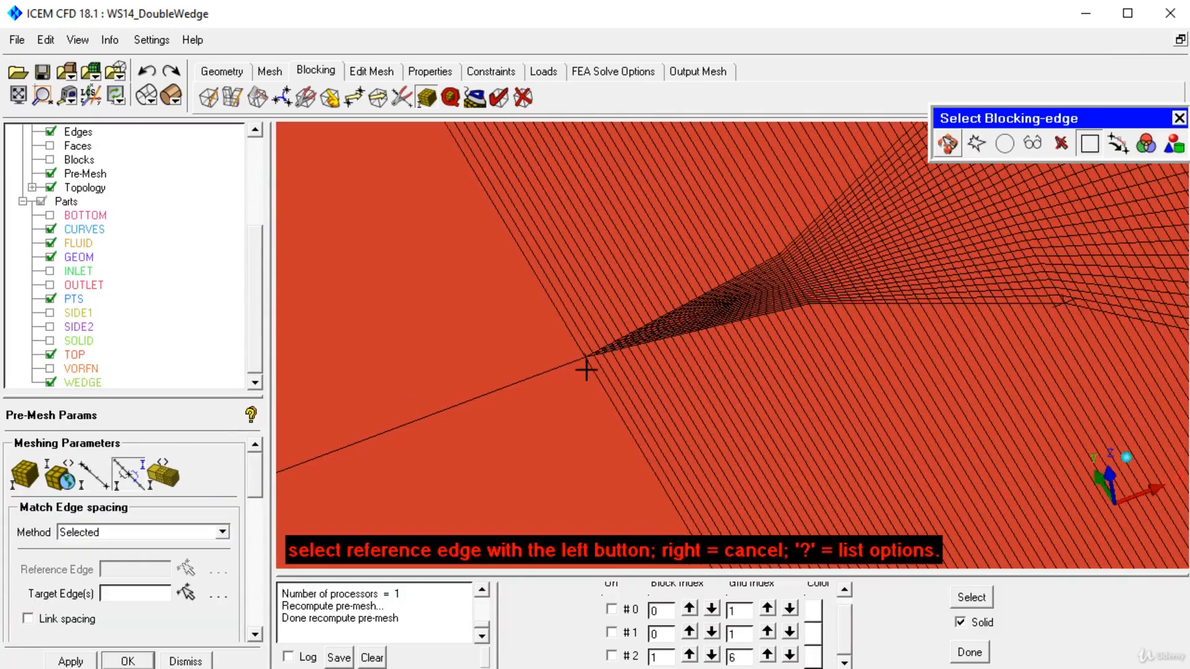
pyautogui.scroll(2, 581, 367)
pyautogui.scroll(1, 581, 367)
pyautogui.click(505, 342)
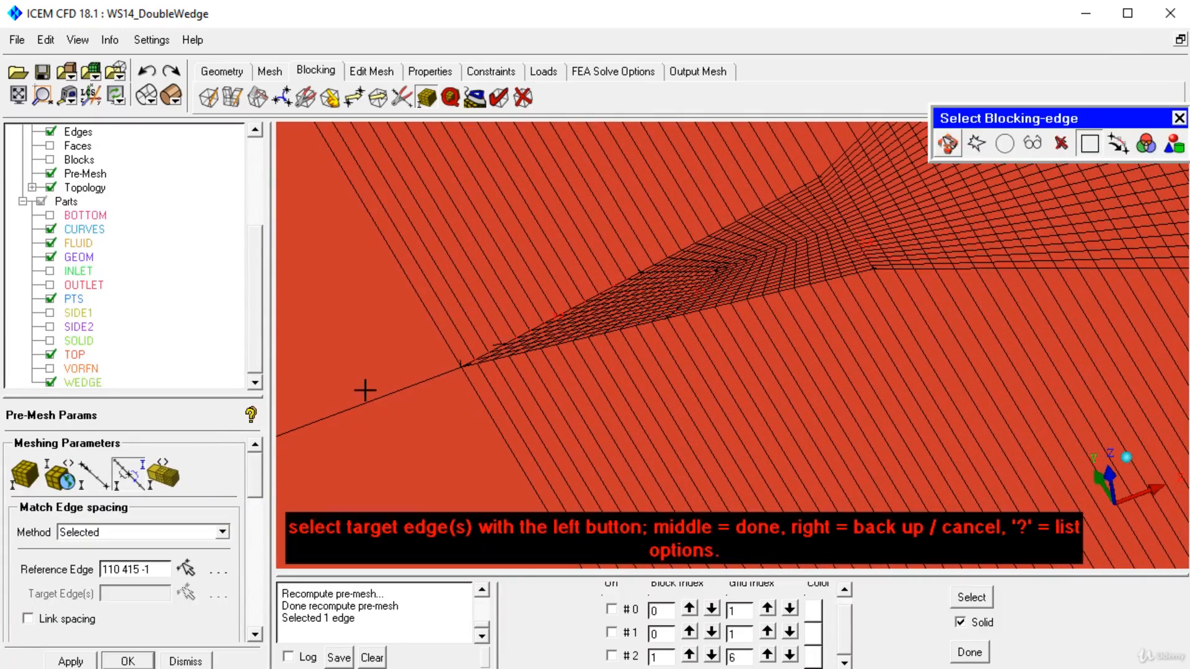
pyautogui.click(425, 388)
pyautogui.middleClick(428, 397)
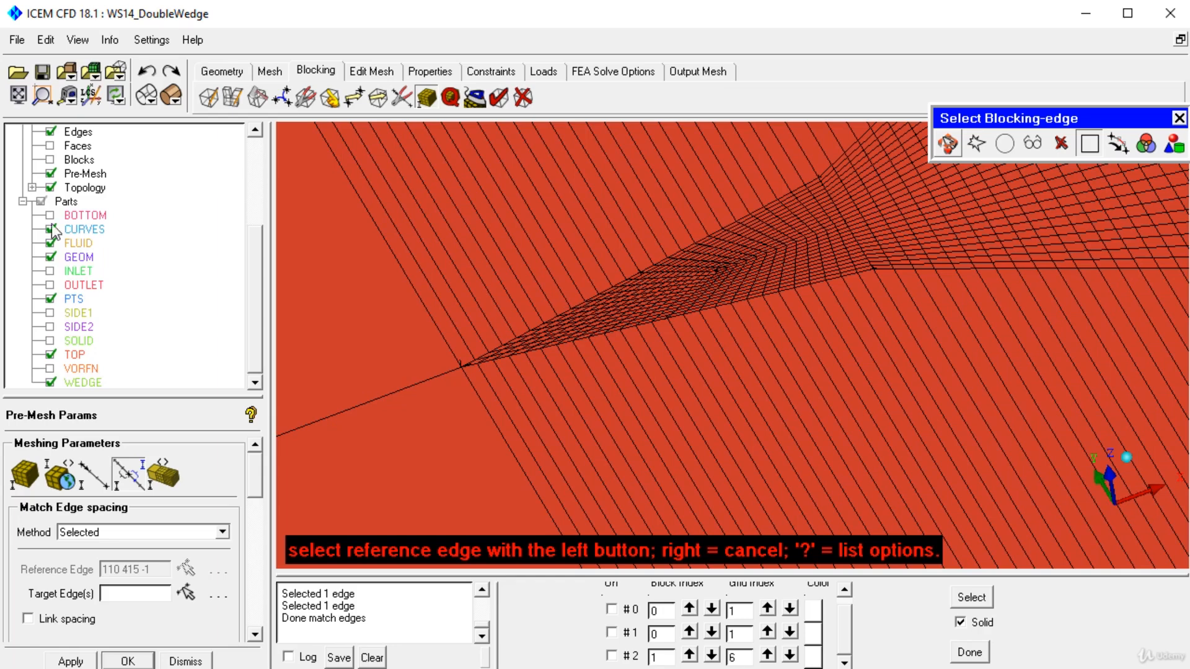
# Step: Hide the pre-mesh and match the long upstream edge's spacing to tip edge 110-415 again and to tip edge 110-417
pyautogui.click(51, 173)
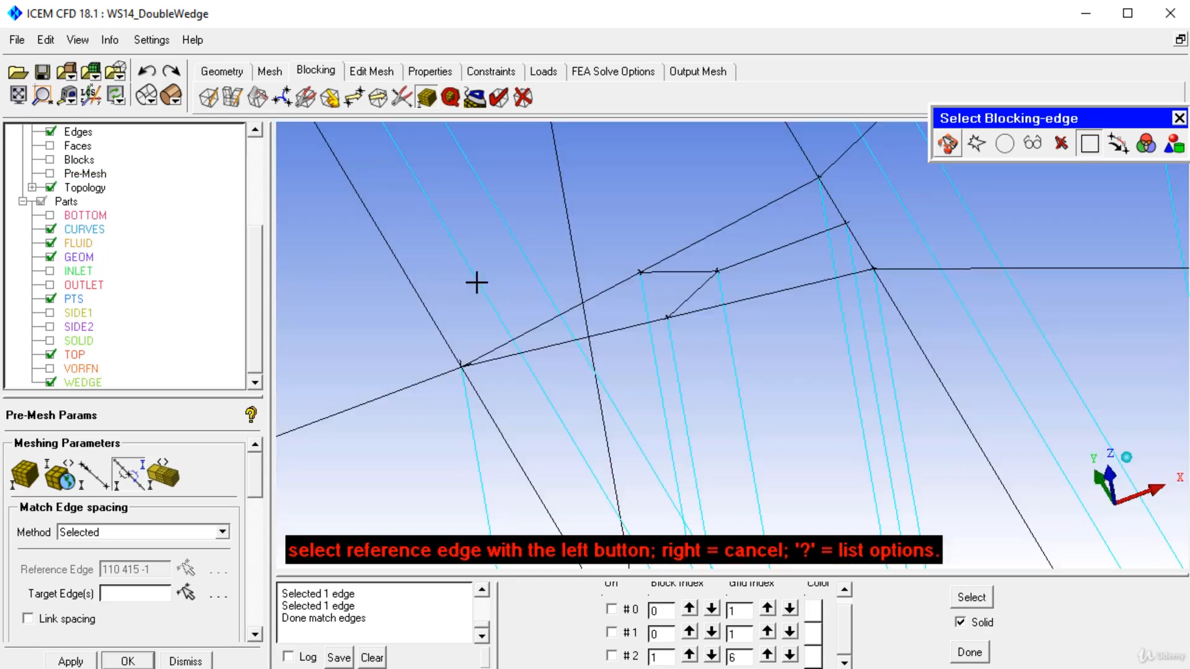
pyautogui.click(532, 326)
pyautogui.click(406, 389)
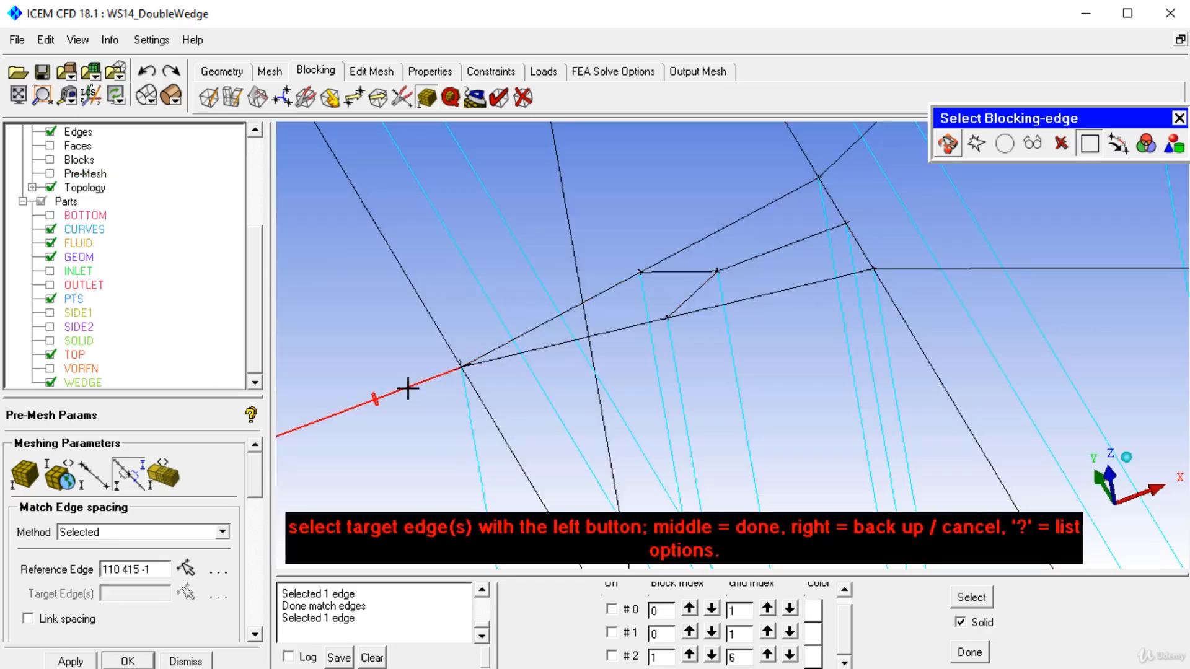
pyautogui.middleClick(399, 388)
pyautogui.click(545, 350)
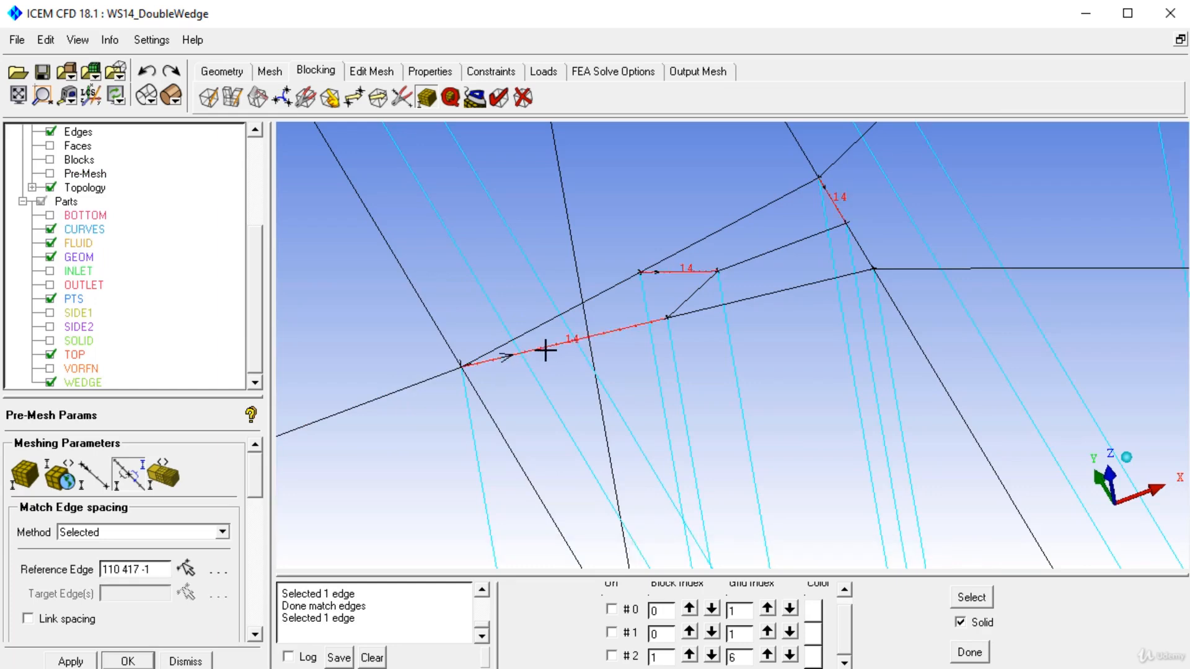
pyautogui.click(393, 393)
pyautogui.middleClick(444, 393)
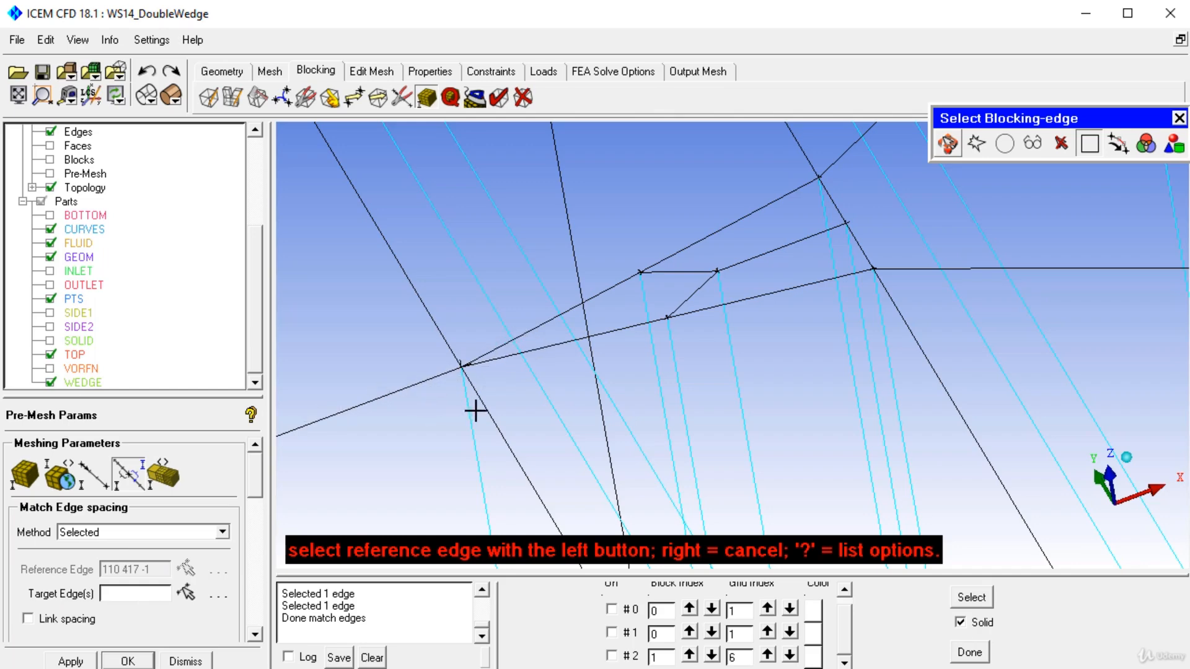
# Step: Set 30 nodes on the long upstream edge 109-110 that ends at the wedge tip
pyautogui.click(94, 474)
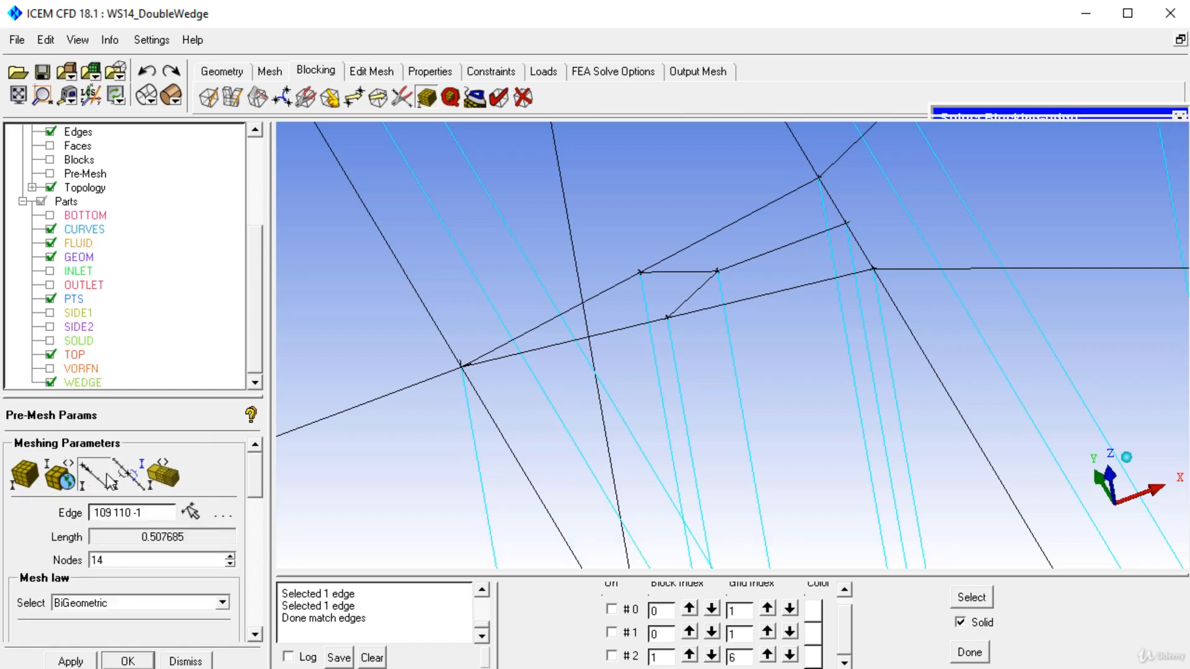
pyautogui.click(420, 381)
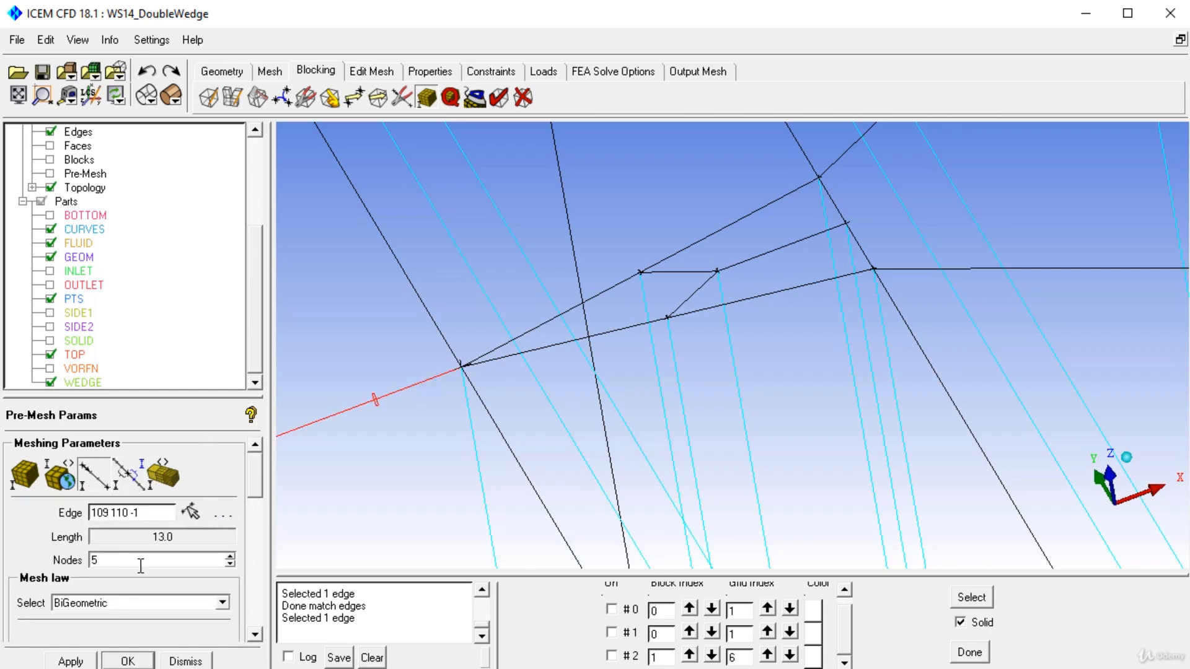
pyautogui.doubleClick(142, 562)
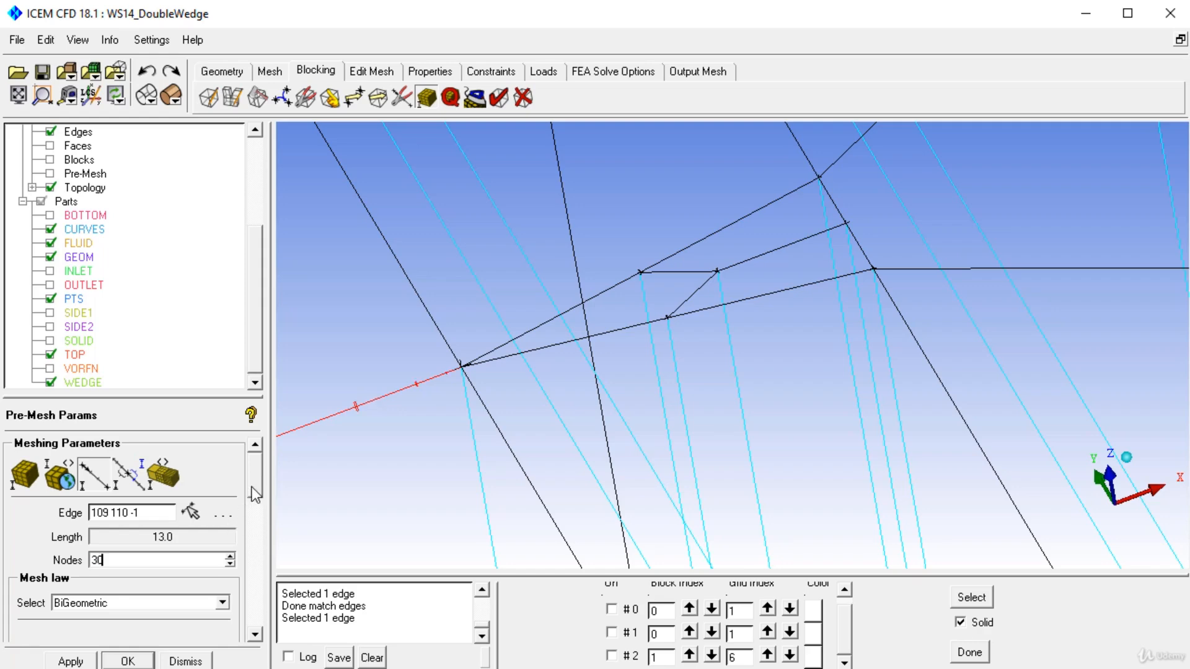
# Step: Set Ratio 2 to 1.2 for the long upstream edge and apply its meshing parameters
pyautogui.scroll(-3, 256, 494)
pyautogui.moveTo(455, 496); pyautogui.dragTo(488, 585, button='right')
pyautogui.moveTo(527, 328); pyautogui.dragTo(585, 441, button='right')
pyautogui.moveTo(524, 377); pyautogui.dragTo(746, 251, button='middle')
pyautogui.moveTo(746, 250); pyautogui.dragTo(738, 308, button='right')
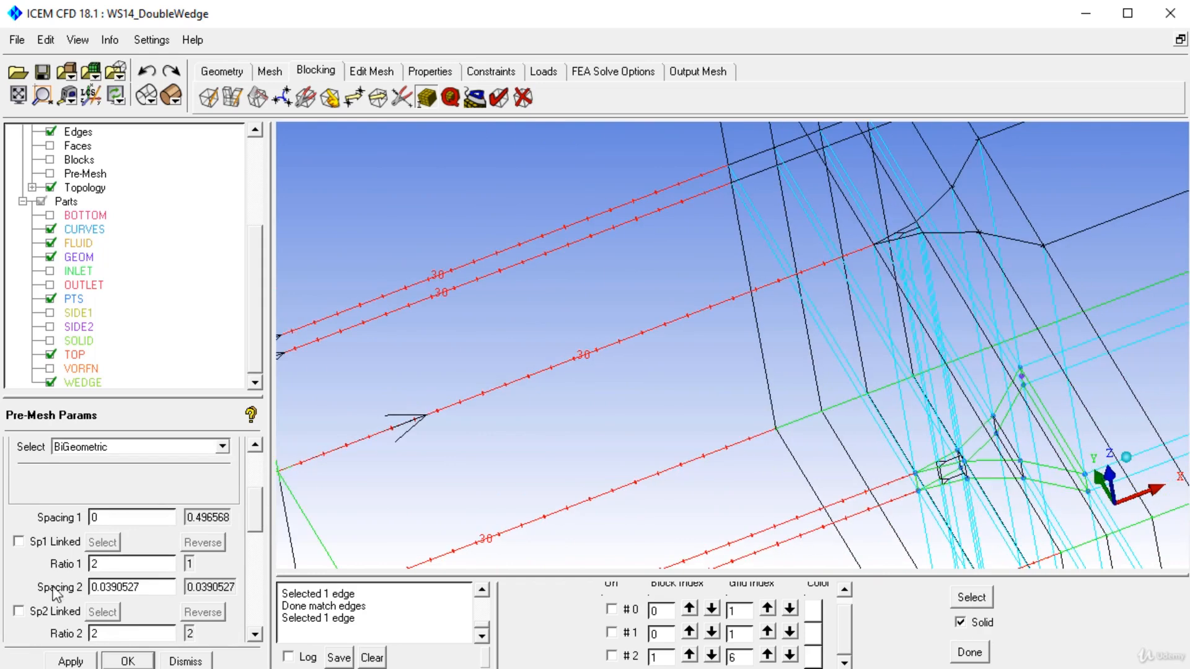
pyautogui.moveTo(436, 439); pyautogui.dragTo(534, 366, button='middle')
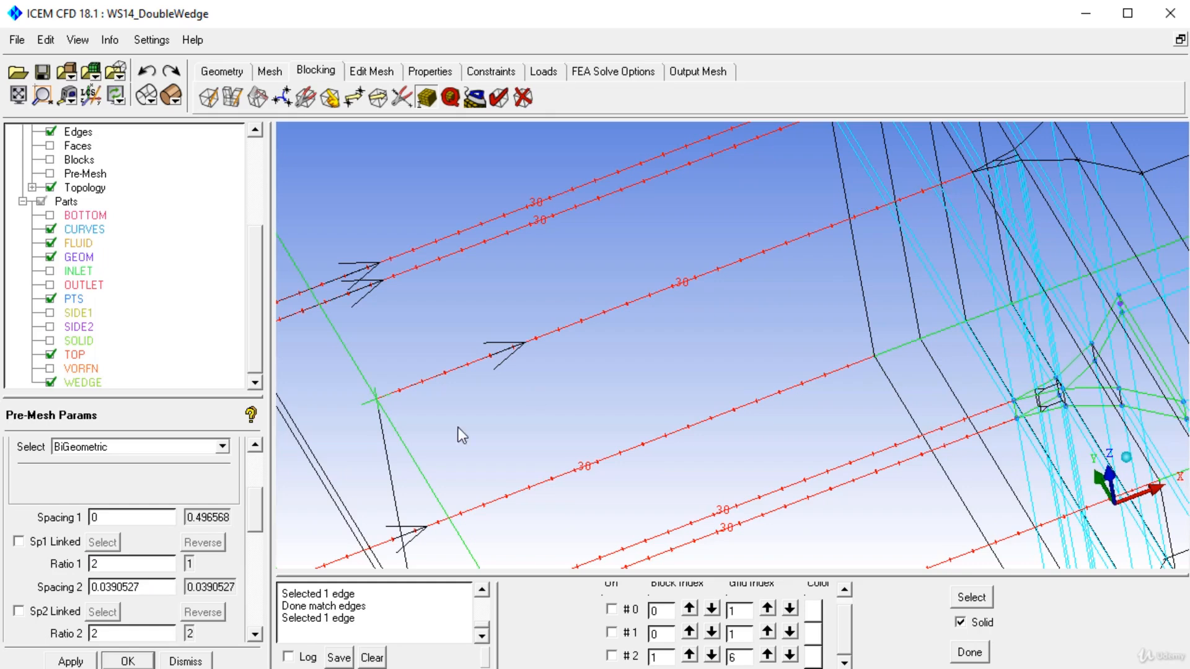
pyautogui.moveTo(619, 380); pyautogui.dragTo(575, 435, button='middle')
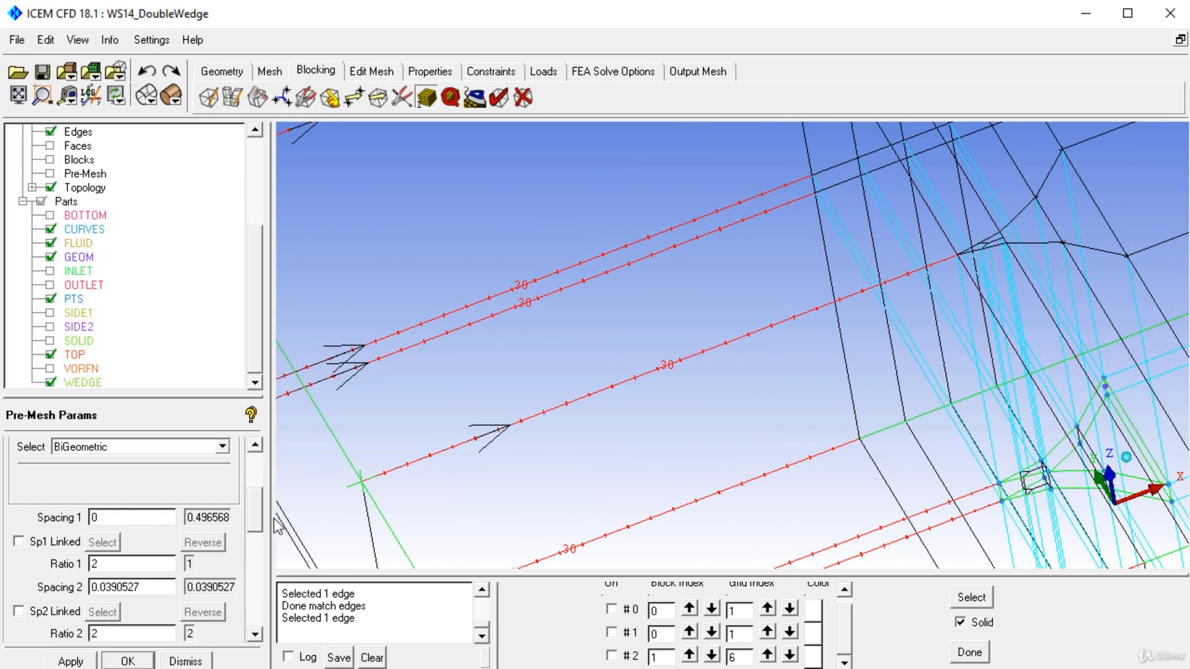
pyautogui.moveTo(938, 286); pyautogui.dragTo(811, 356, button='middle')
pyautogui.scroll(4, 897, 419)
pyautogui.moveTo(970, 379); pyautogui.dragTo(770, 470, button='middle')
pyautogui.scroll(4, 771, 470)
pyautogui.moveTo(124, 633); pyautogui.dragTo(47, 633)
pyautogui.write('1.2')
pyautogui.click(92, 663)
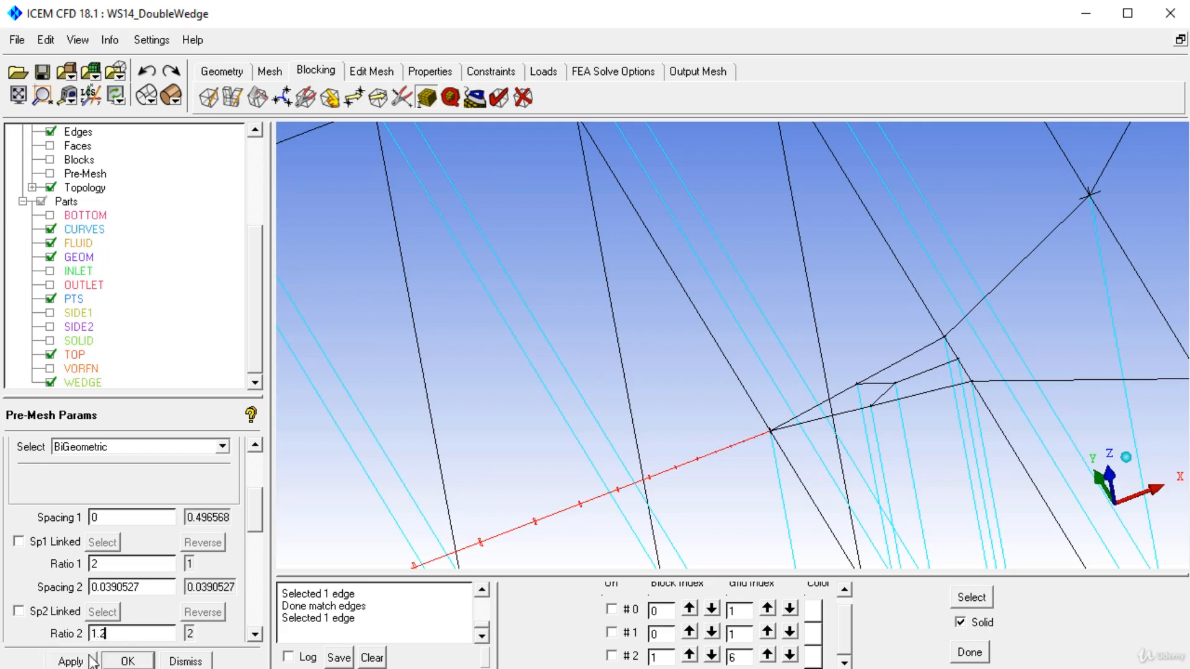
# Step: Display the pre-mesh again, recomputing it with the new upstream edge distribution
pyautogui.click(51, 174)
pyautogui.click(718, 389)
pyautogui.moveTo(835, 277); pyautogui.dragTo(896, 638, button='right')
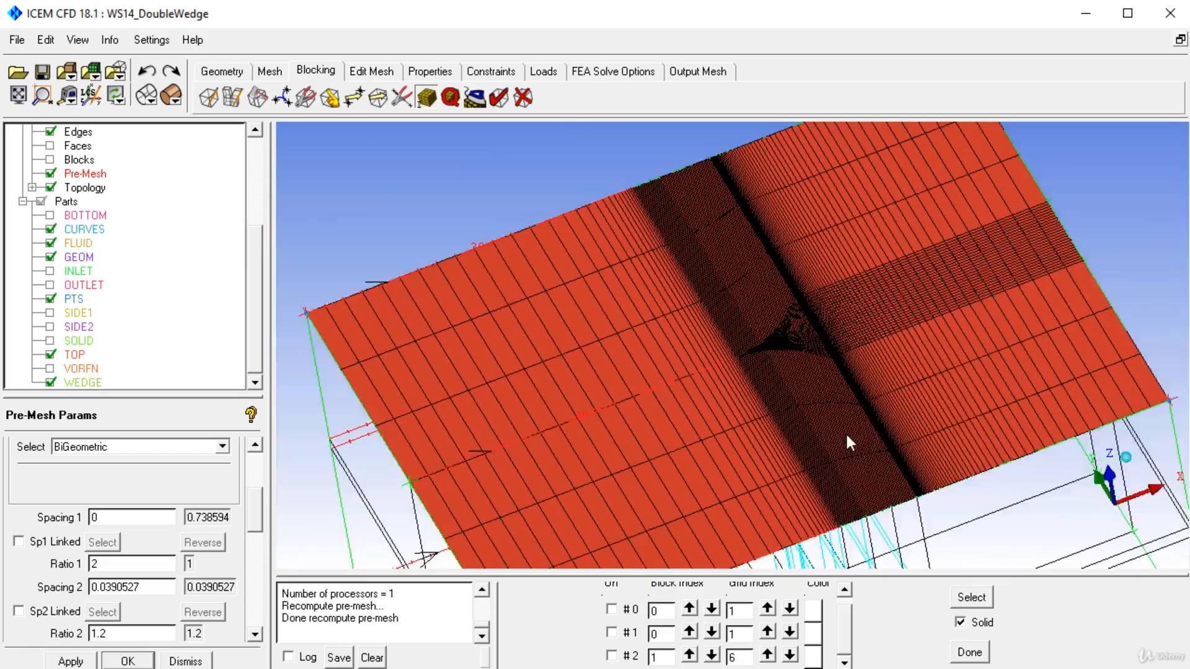
# Step: Match the spacing of flank edge 183-111 to the long edge 111-112 behind the wedge's thick end
pyautogui.moveTo(845, 432); pyautogui.dragTo(777, 458)
pyautogui.moveTo(777, 459); pyautogui.dragTo(805, 284, button='right')
pyautogui.moveTo(886, 297); pyautogui.dragTo(663, 211, button='middle')
pyautogui.moveTo(632, 334); pyautogui.dragTo(589, 180, button='right')
pyautogui.moveTo(590, 179); pyautogui.dragTo(824, 378, button='middle')
pyautogui.moveTo(825, 378); pyautogui.dragTo(805, 124, button='right')
pyautogui.moveTo(685, 338); pyautogui.dragTo(689, 260, button='right')
pyautogui.moveTo(1078, 418); pyautogui.dragTo(686, 428, button='middle')
pyautogui.moveTo(259, 512); pyautogui.dragTo(259, 453)
pyautogui.click(129, 474)
pyautogui.click(630, 369)
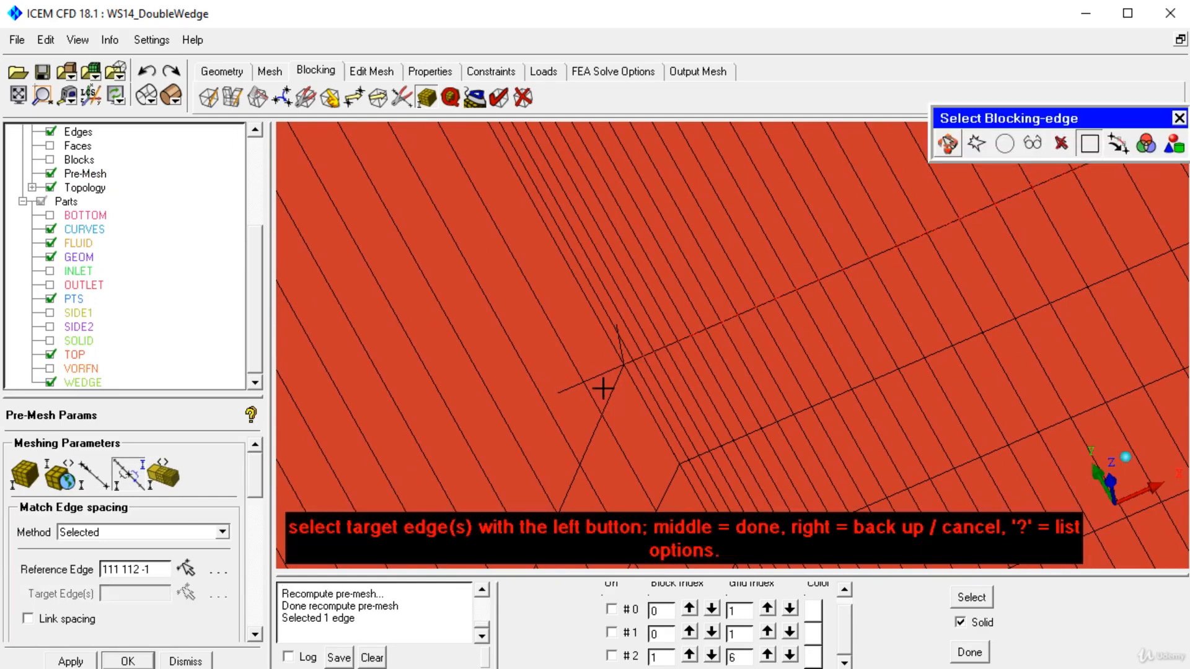
pyautogui.middleClick(626, 412)
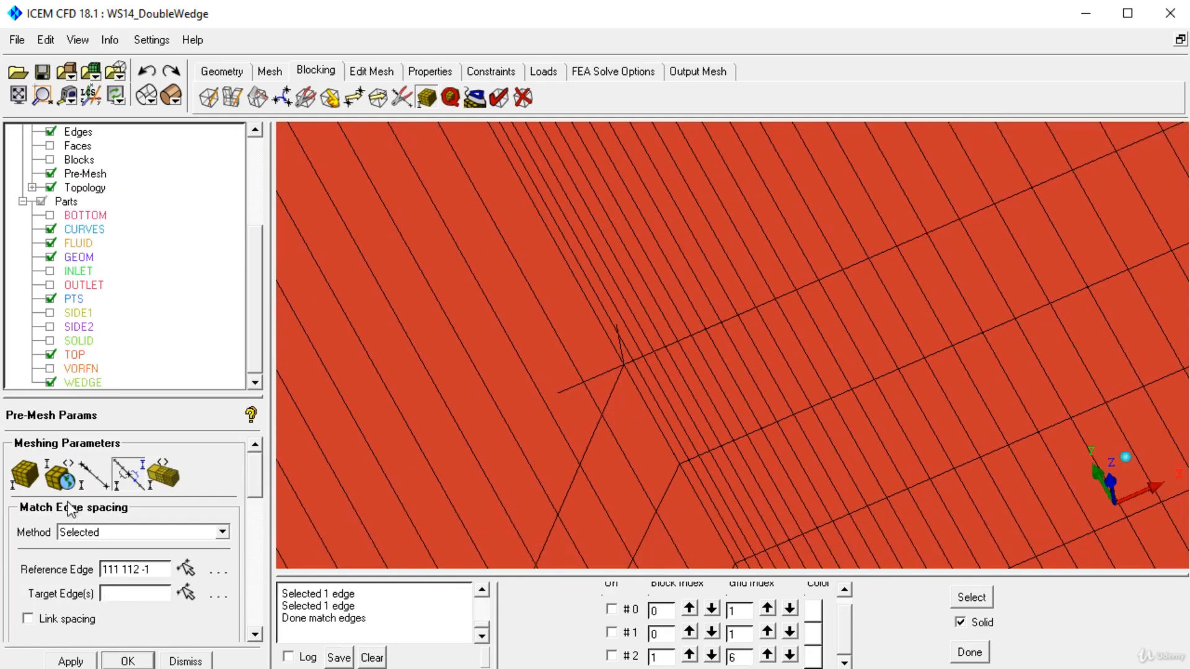
# Step: Choose the Geometric2 mesh law for flank edge 183-111
pyautogui.click(93, 474)
pyautogui.click(607, 400)
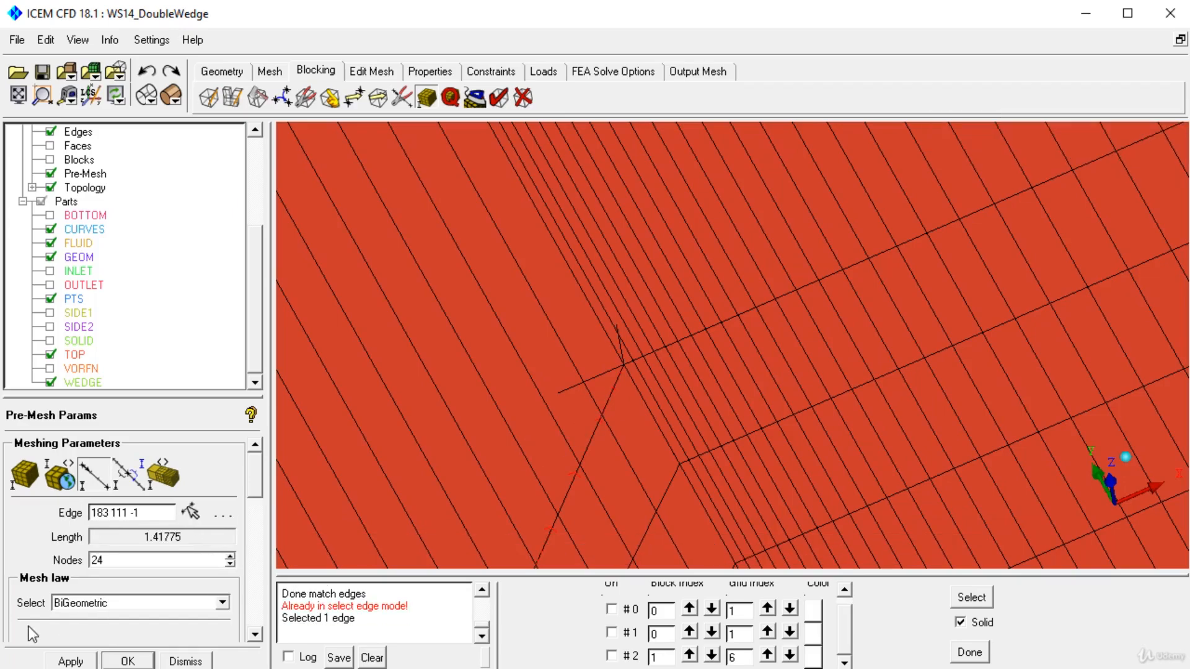
pyautogui.moveTo(256, 494); pyautogui.dragTo(268, 537)
pyautogui.moveTo(567, 356); pyautogui.dragTo(674, 445, button='right')
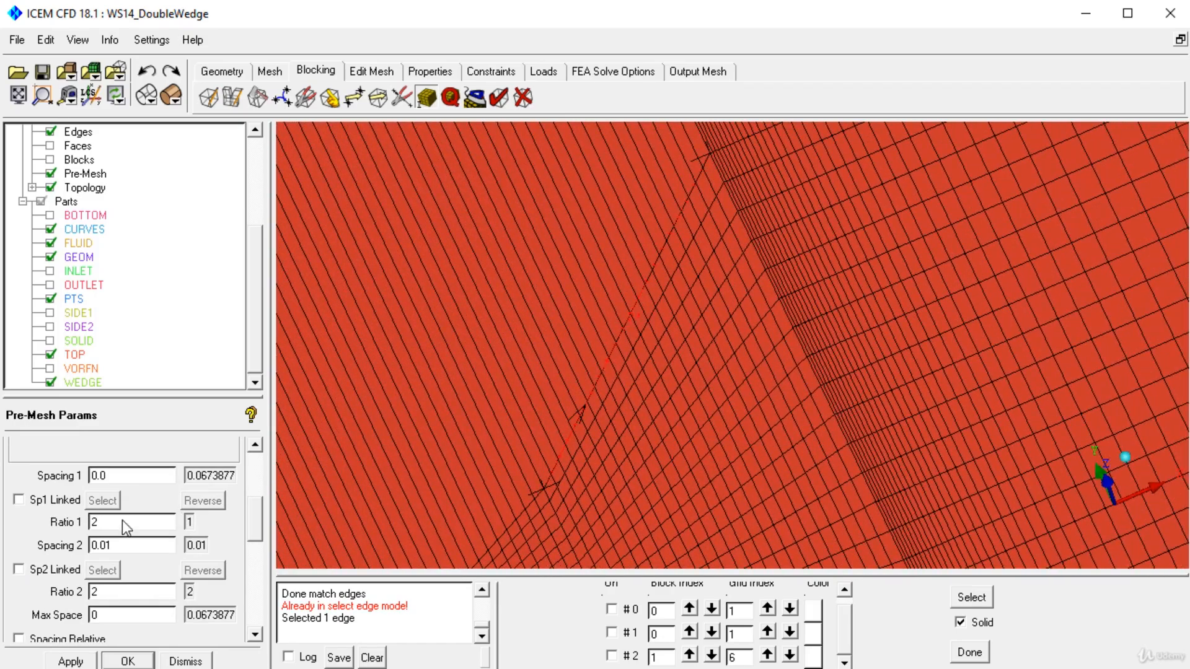
pyautogui.moveTo(259, 527); pyautogui.dragTo(271, 487)
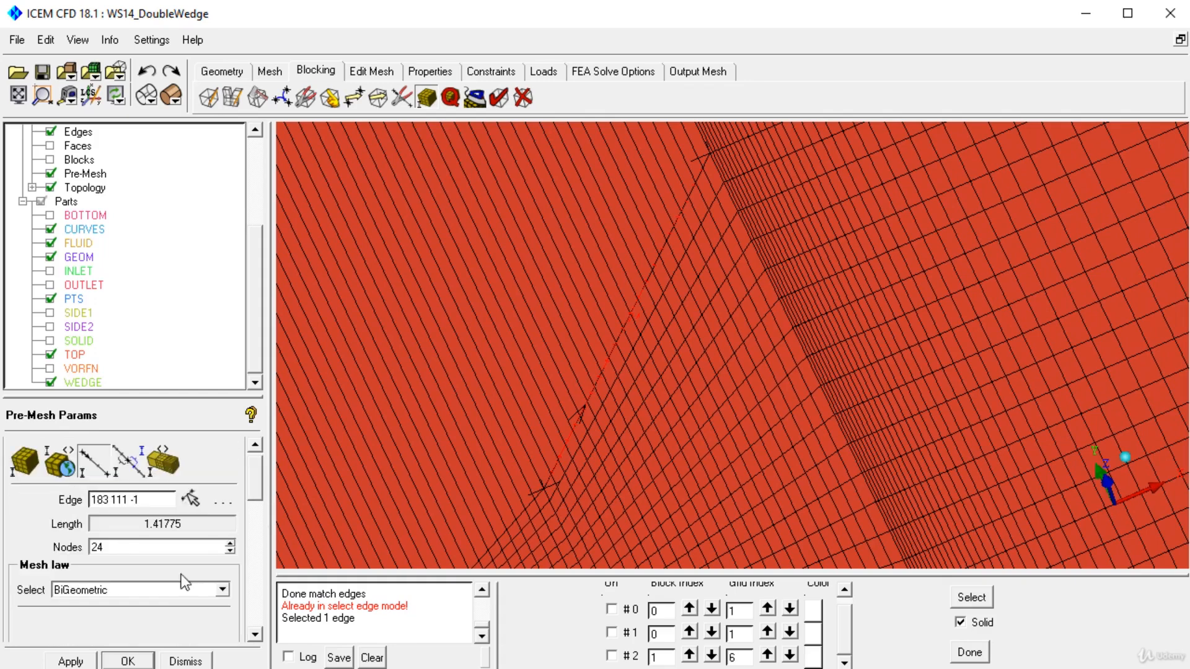
pyautogui.click(187, 590)
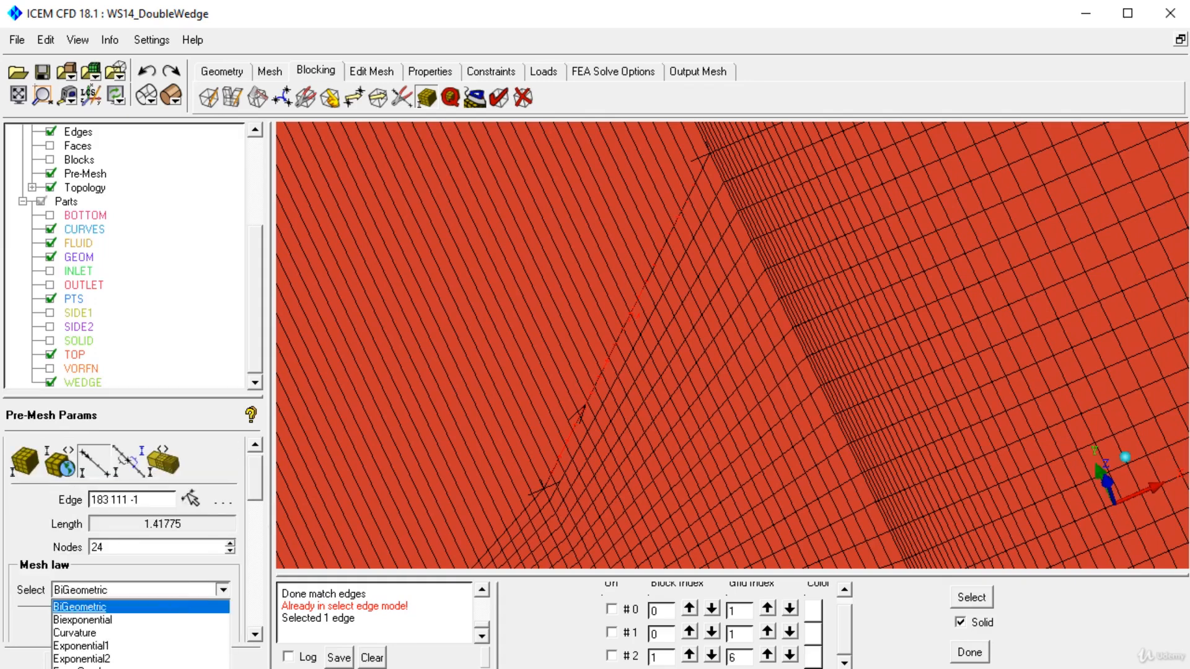
pyautogui.click(186, 668)
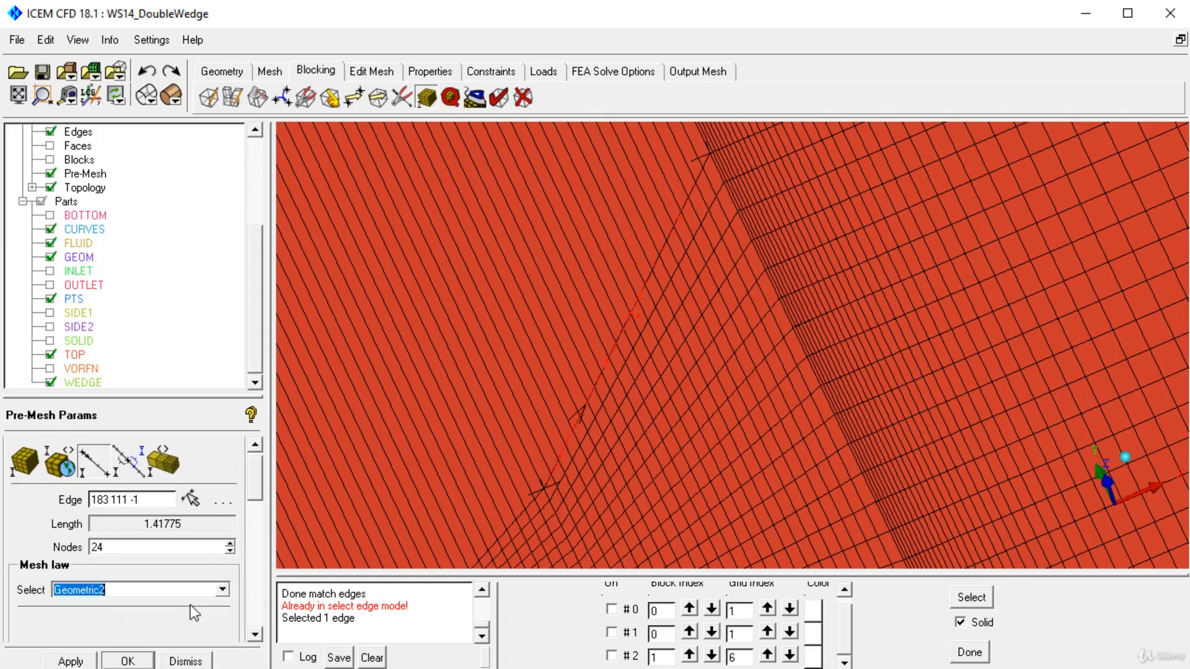
# Step: Set Ratio 2 to 1.02 for the flank edge, apply it, and recompute the pre-mesh
pyautogui.moveTo(253, 485); pyautogui.dragTo(253, 517)
pyautogui.moveTo(100, 629); pyautogui.dragTo(59, 627)
pyautogui.write('1.02')
pyautogui.click(70, 661)
pyautogui.rightClick(77, 175)
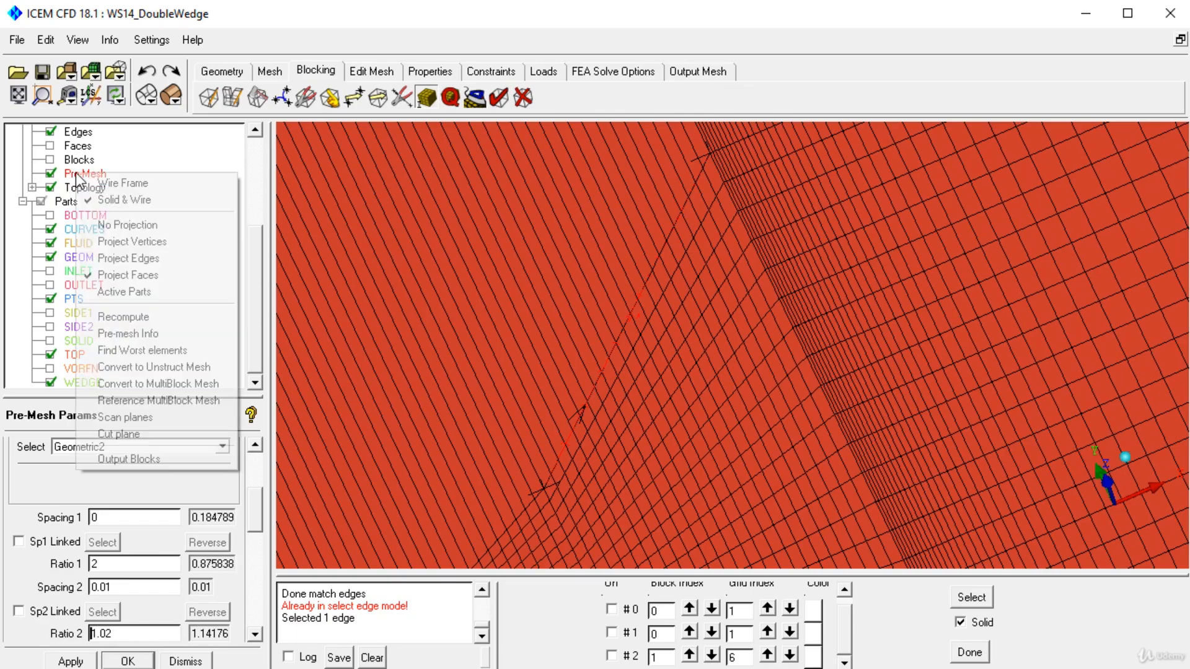
pyautogui.click(123, 316)
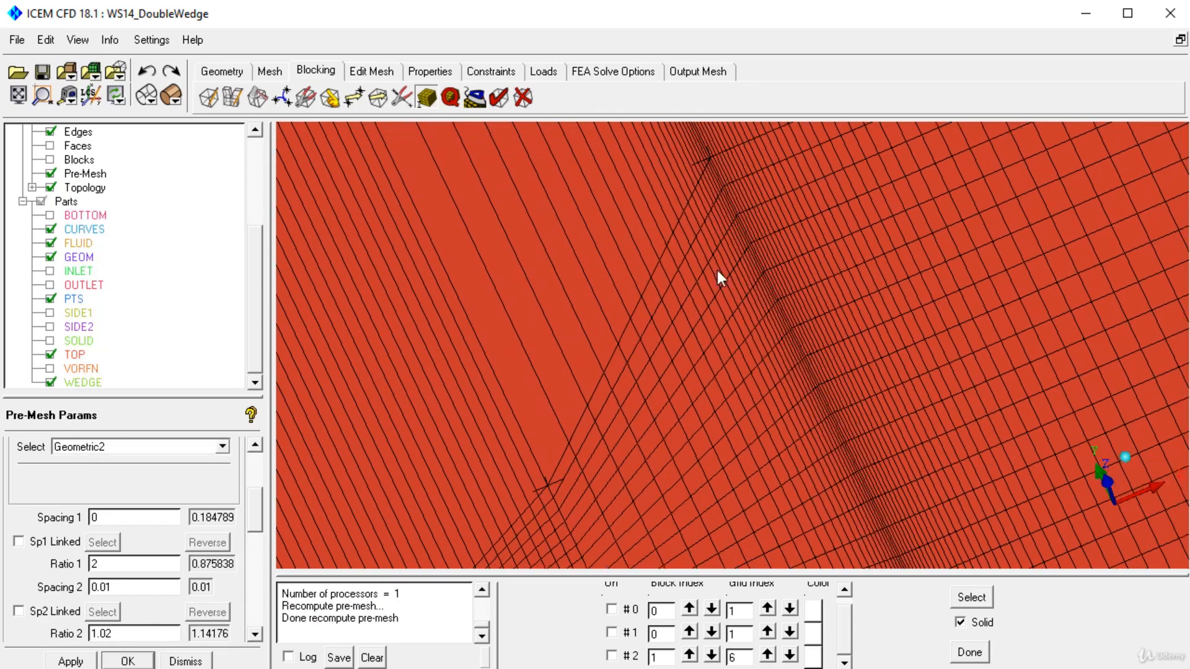
# Step: Match the spacing of flank edge 183-111 to the adjoining reference edge 158-183
pyautogui.scroll(-5, 719, 272)
pyautogui.moveTo(251, 507); pyautogui.dragTo(254, 460)
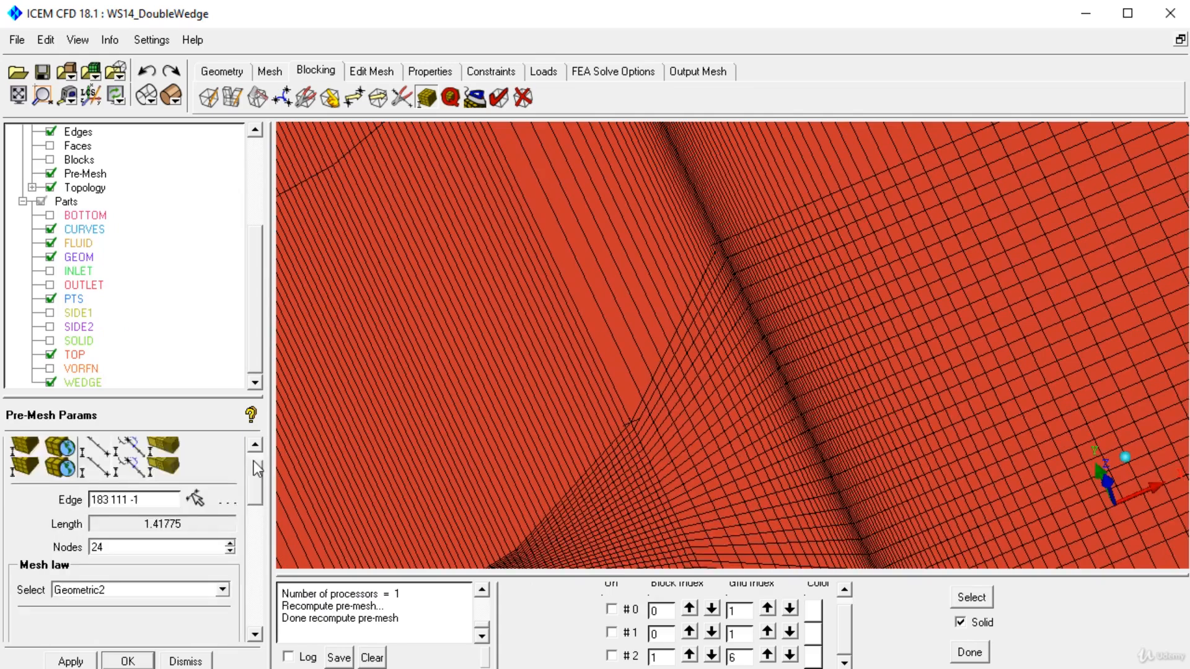
pyautogui.click(128, 474)
pyautogui.click(591, 450)
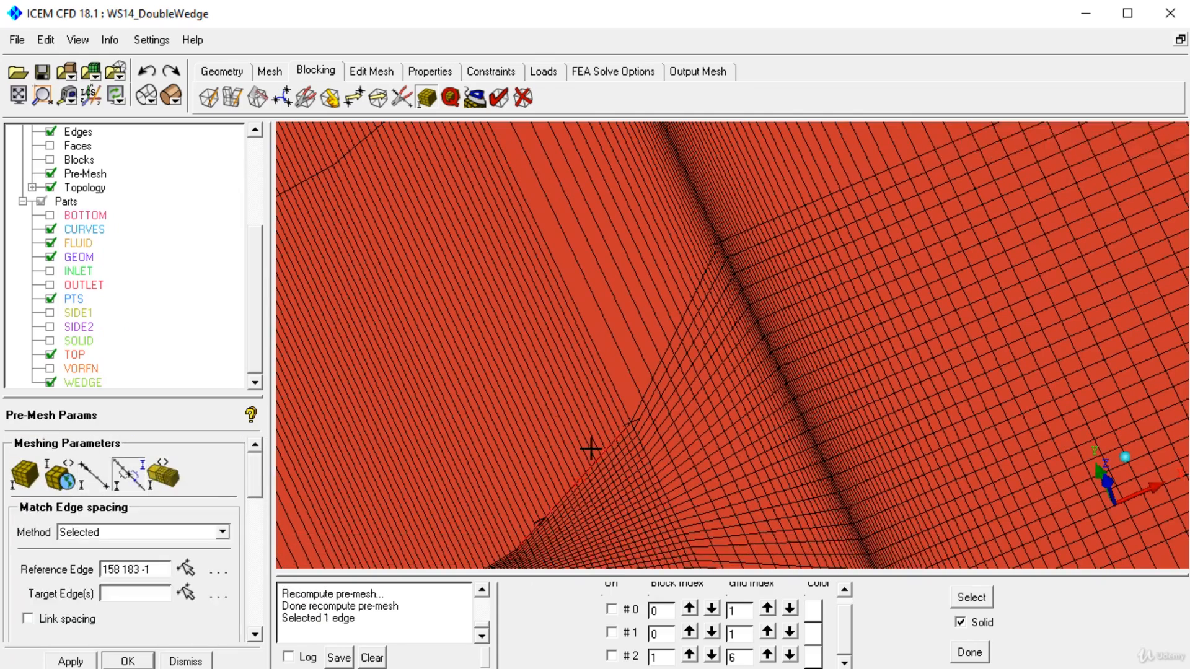
pyautogui.click(687, 409)
pyautogui.middleClick(689, 414)
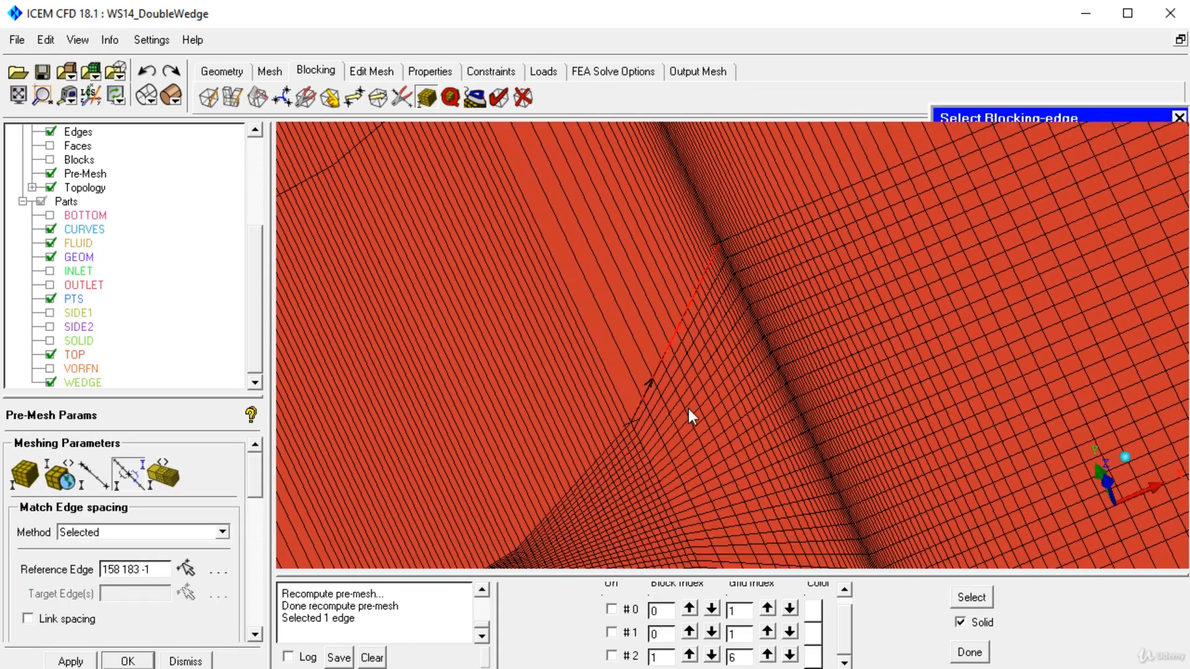
# Step: Load the meshing parameters of flank edge 183-111 and recompute the pre-mesh with its matched spacing
pyautogui.click(93, 474)
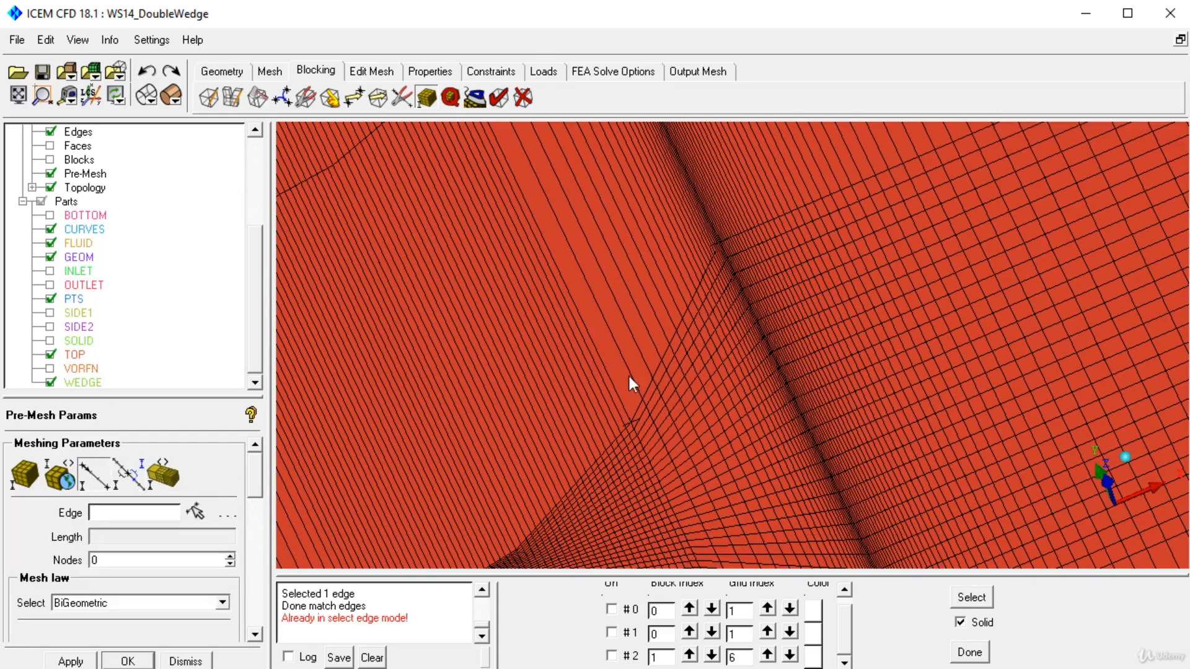
pyautogui.click(194, 511)
pyautogui.click(648, 388)
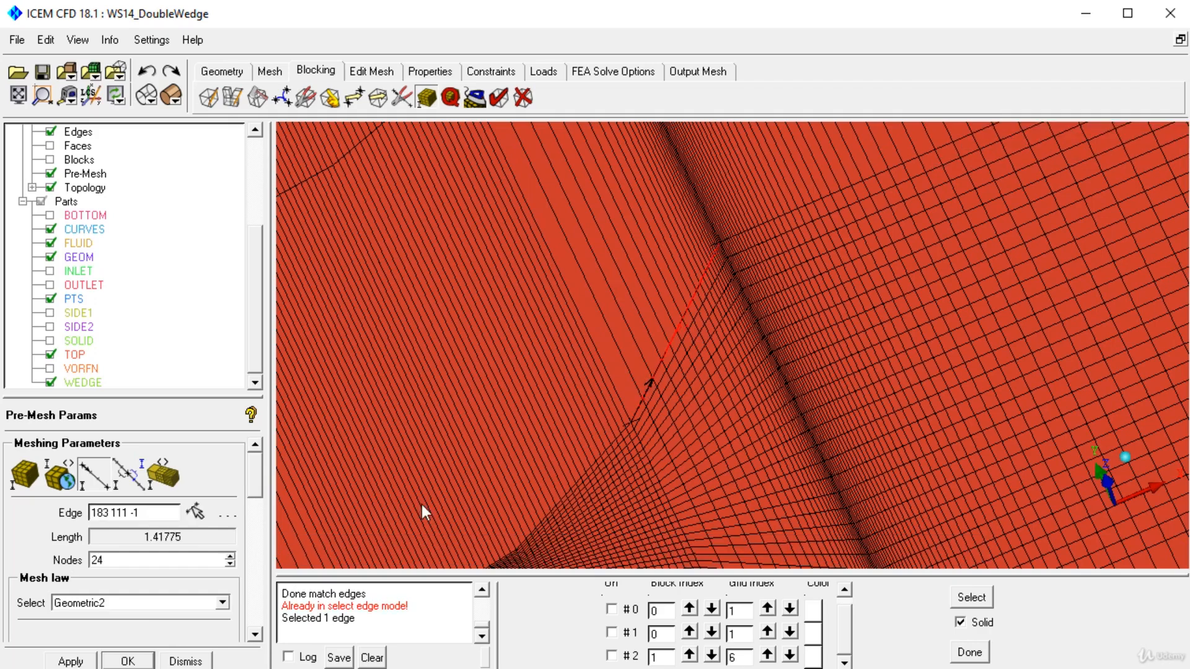
pyautogui.rightClick(82, 174)
pyautogui.click(127, 313)
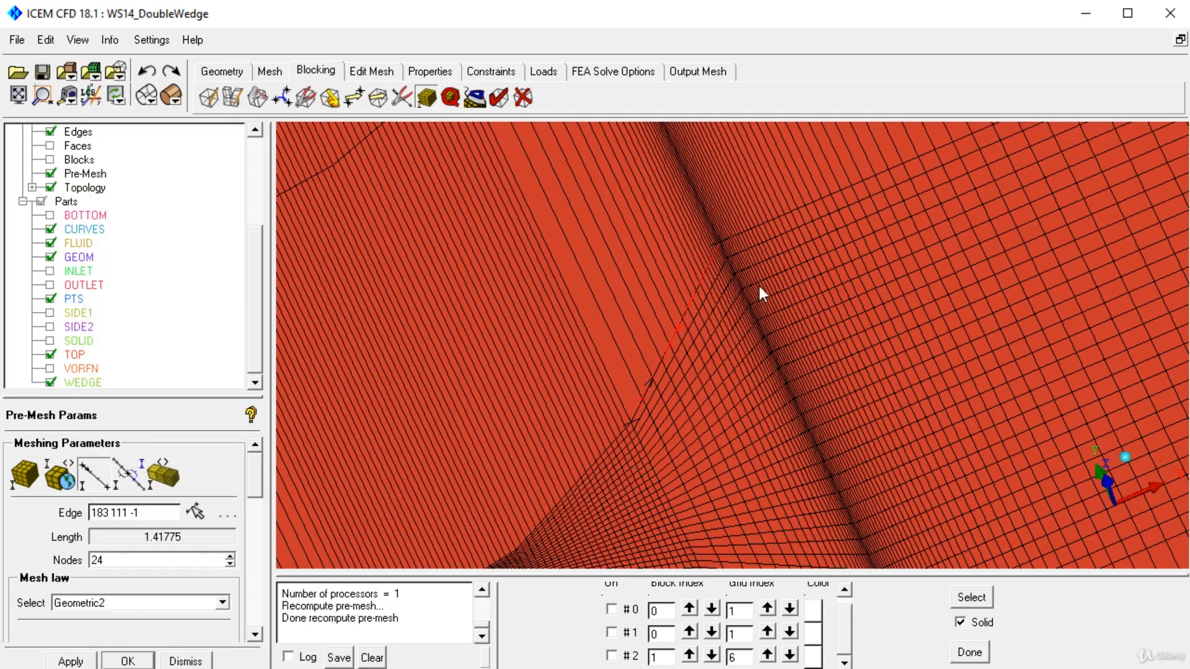
# Step: Set flank edge 183-111 to 40 nodes, apply it, and recompute the pre-mesh
pyautogui.click(91, 485)
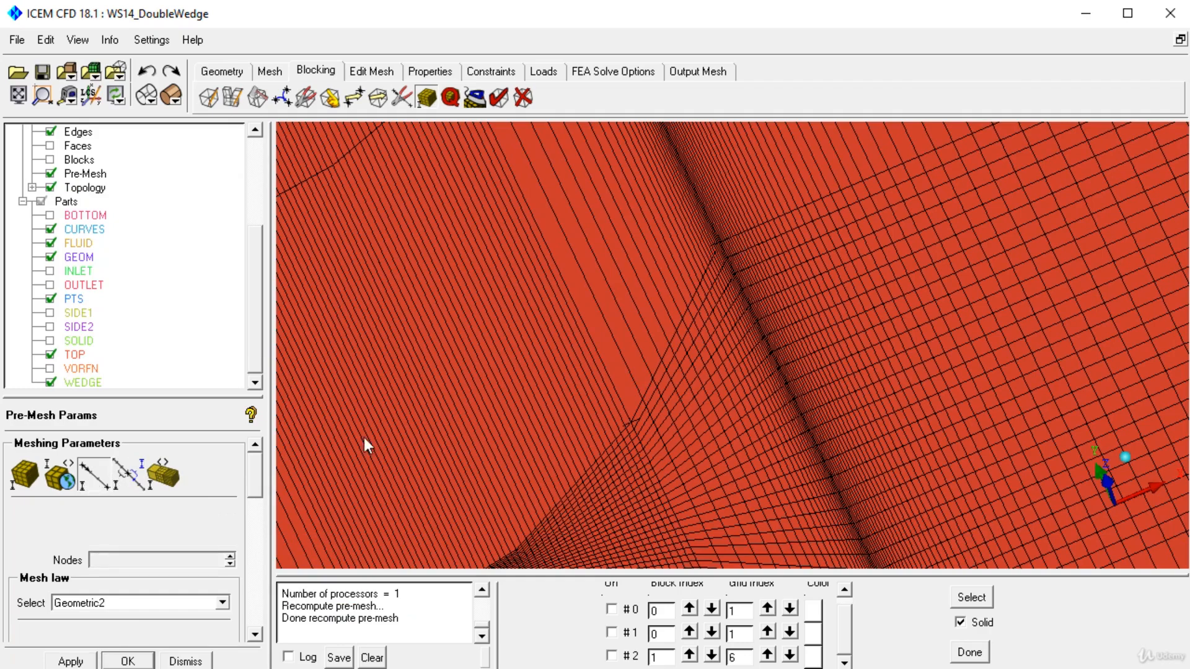
pyautogui.click(645, 390)
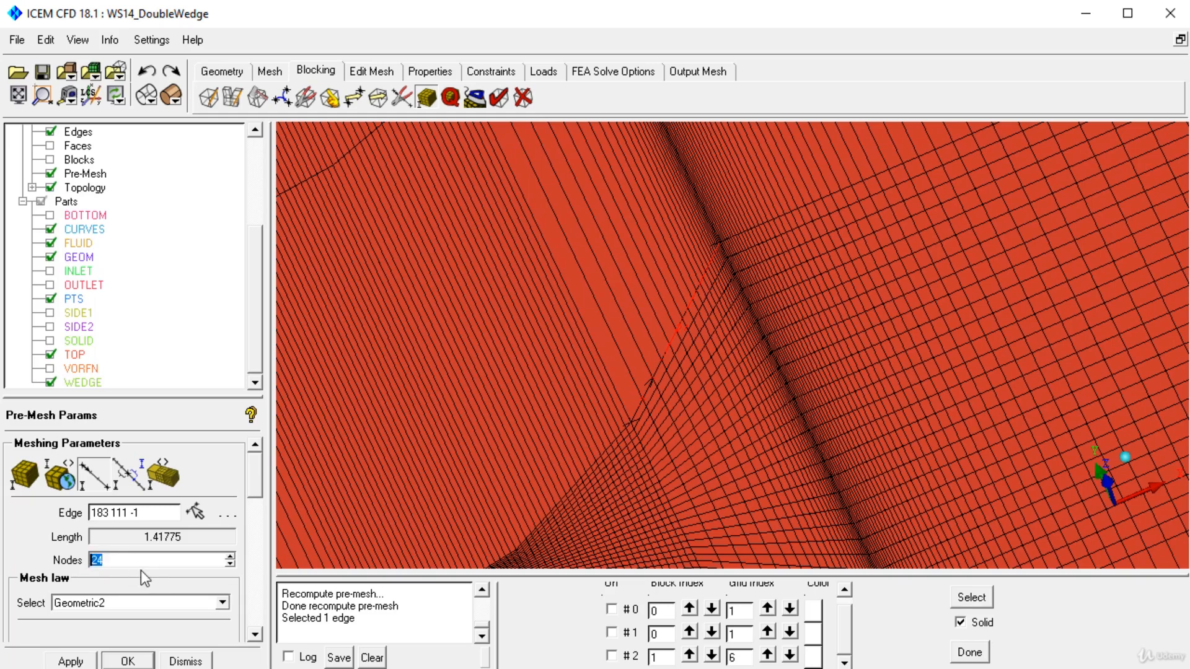
pyautogui.write('40')
pyautogui.click(87, 662)
pyautogui.rightClick(93, 174)
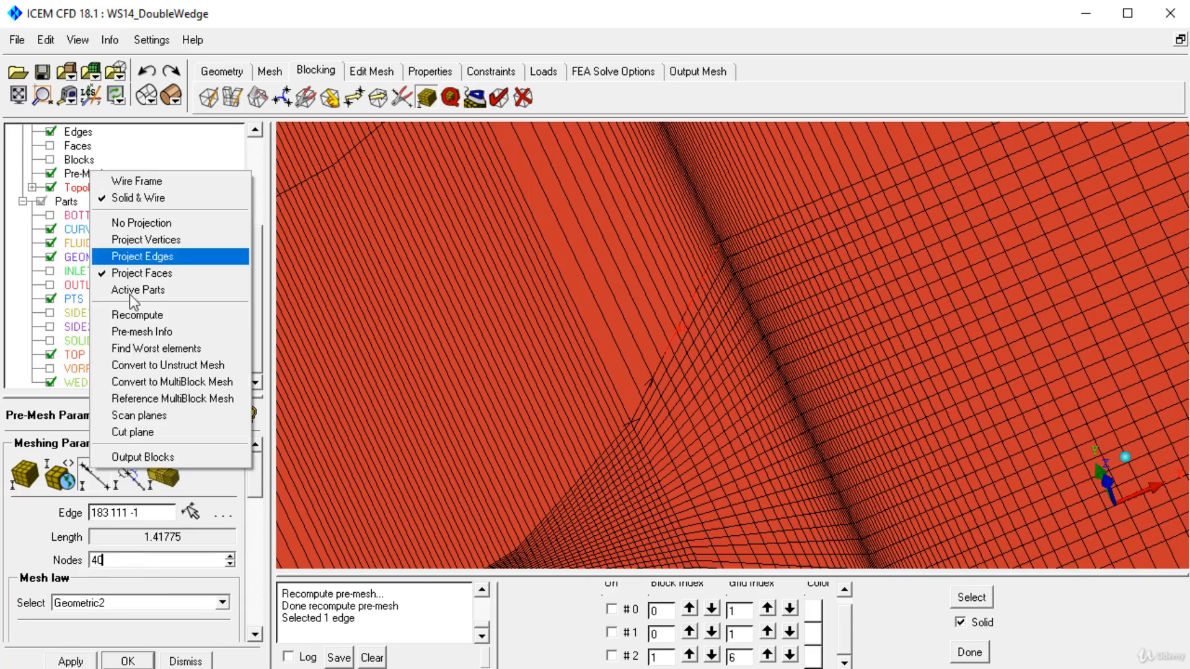
pyautogui.click(138, 314)
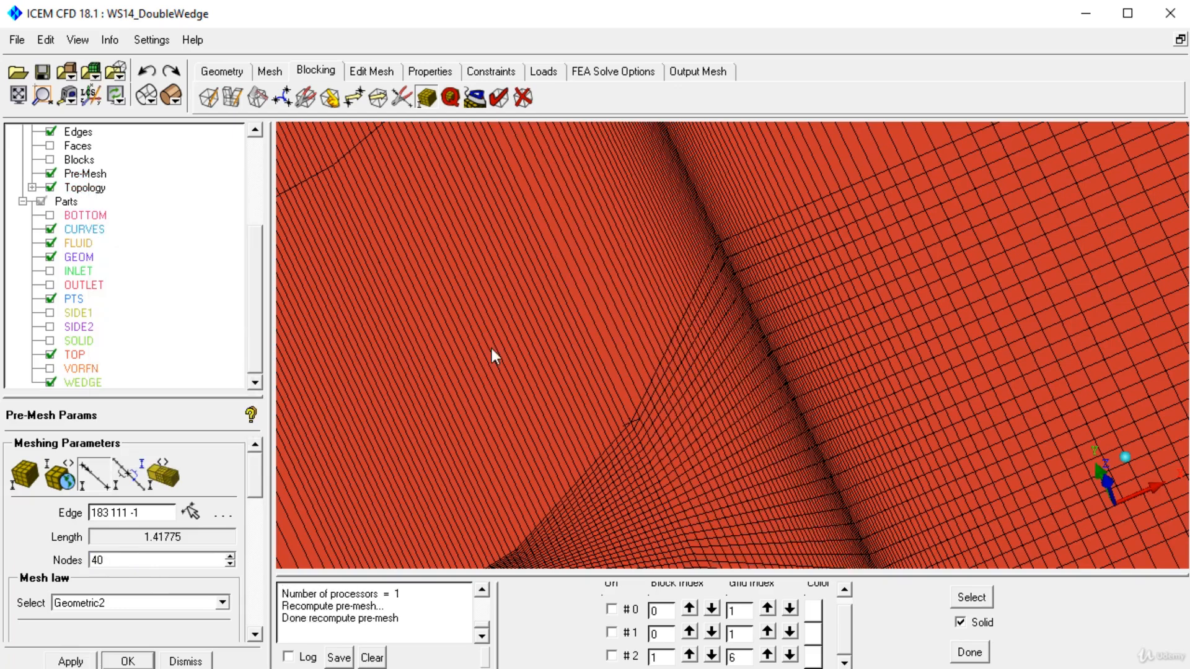
# Step: Match the spacing of edge 219-227, running outward from the wedge corner, to wedge edge 218-219
pyautogui.moveTo(491, 350); pyautogui.dragTo(770, 356)
pyautogui.moveTo(790, 233); pyautogui.dragTo(792, 424, button='right')
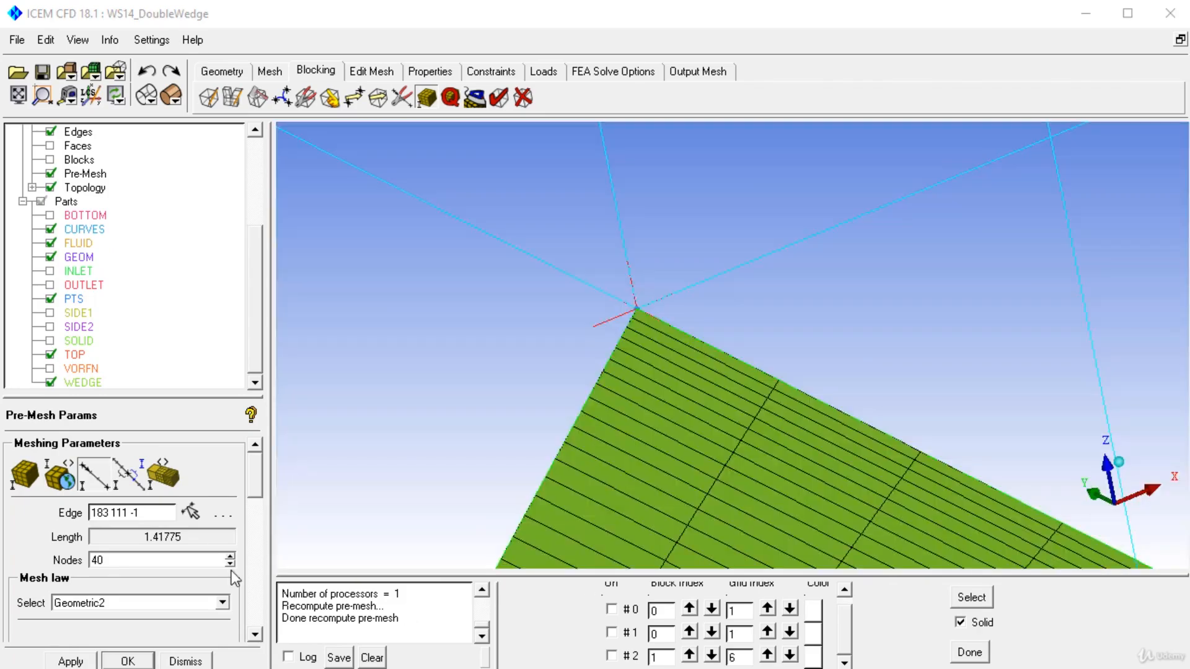
pyautogui.click(128, 474)
pyautogui.click(613, 341)
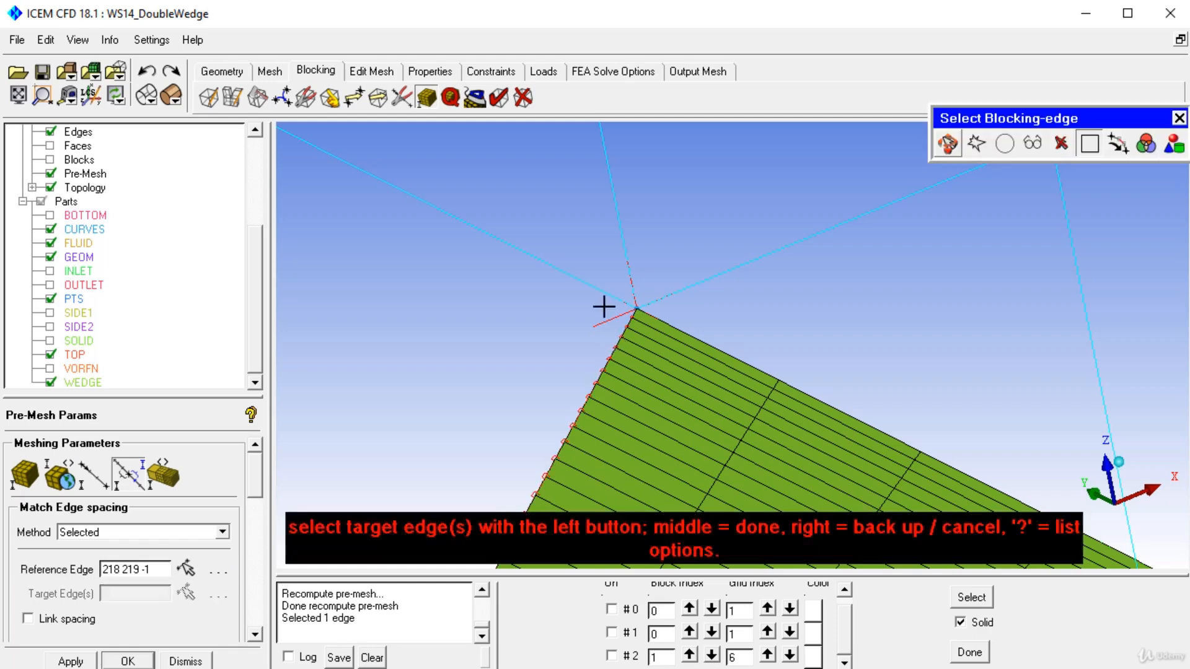
pyautogui.click(585, 283)
pyautogui.middleClick(579, 310)
# Step: Set the outward edge 219-227 at the wedge corner to 40 nodes
pyautogui.click(93, 474)
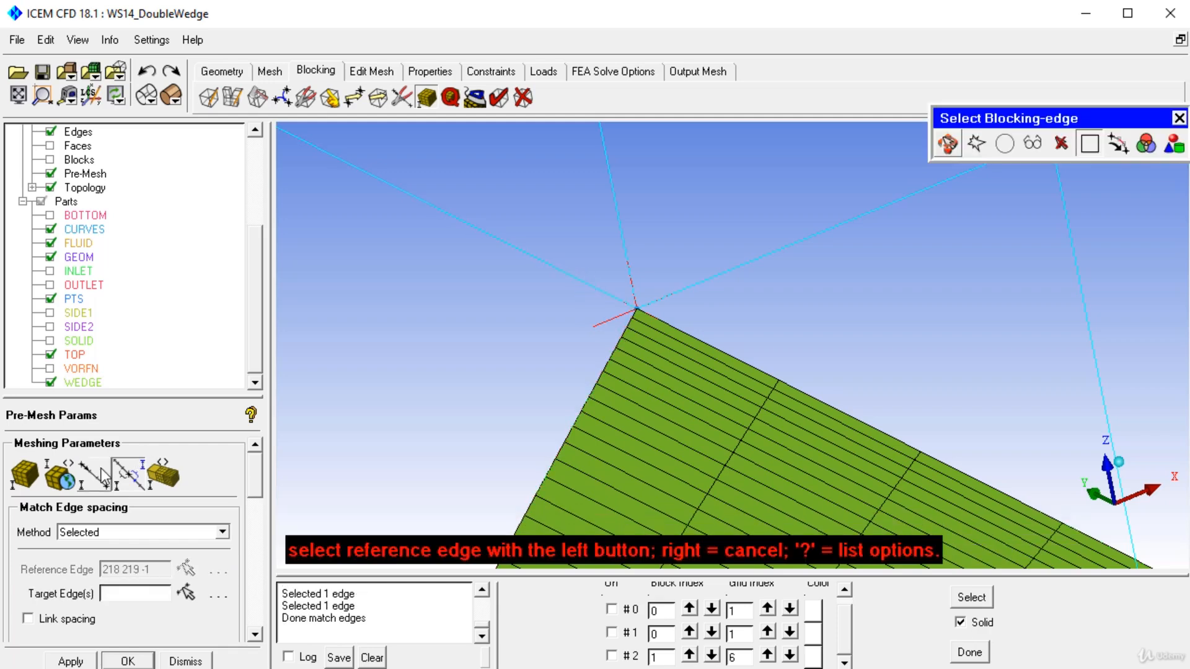
pyautogui.click(195, 509)
pyautogui.click(571, 276)
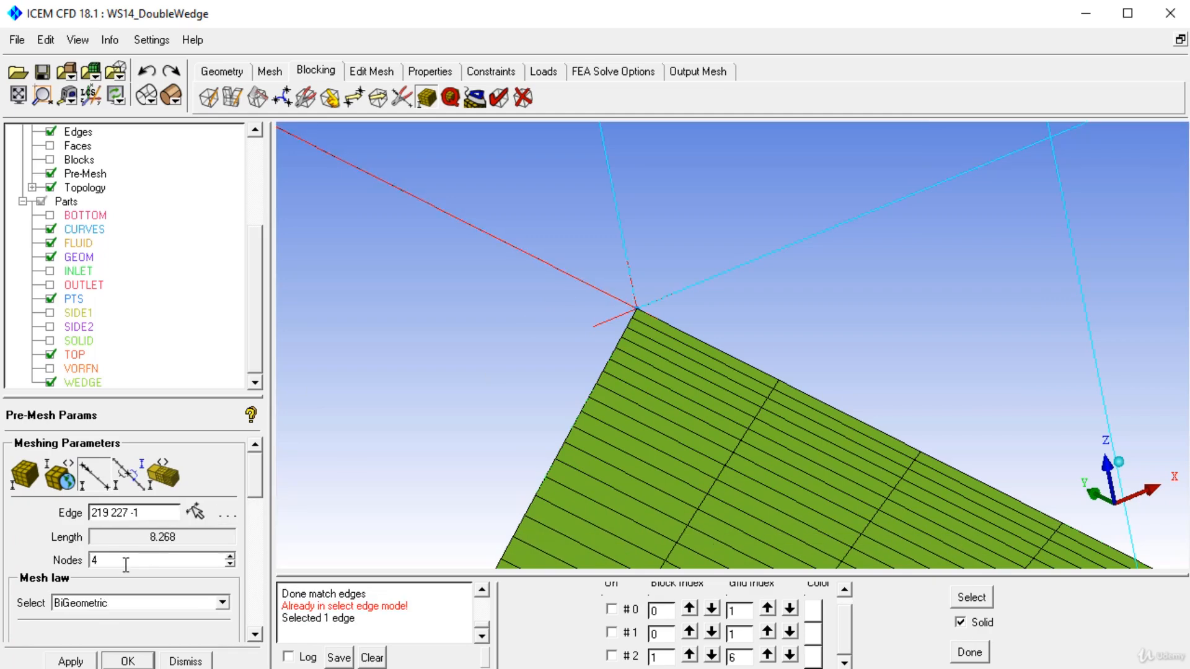
pyautogui.moveTo(253, 476); pyautogui.dragTo(251, 523)
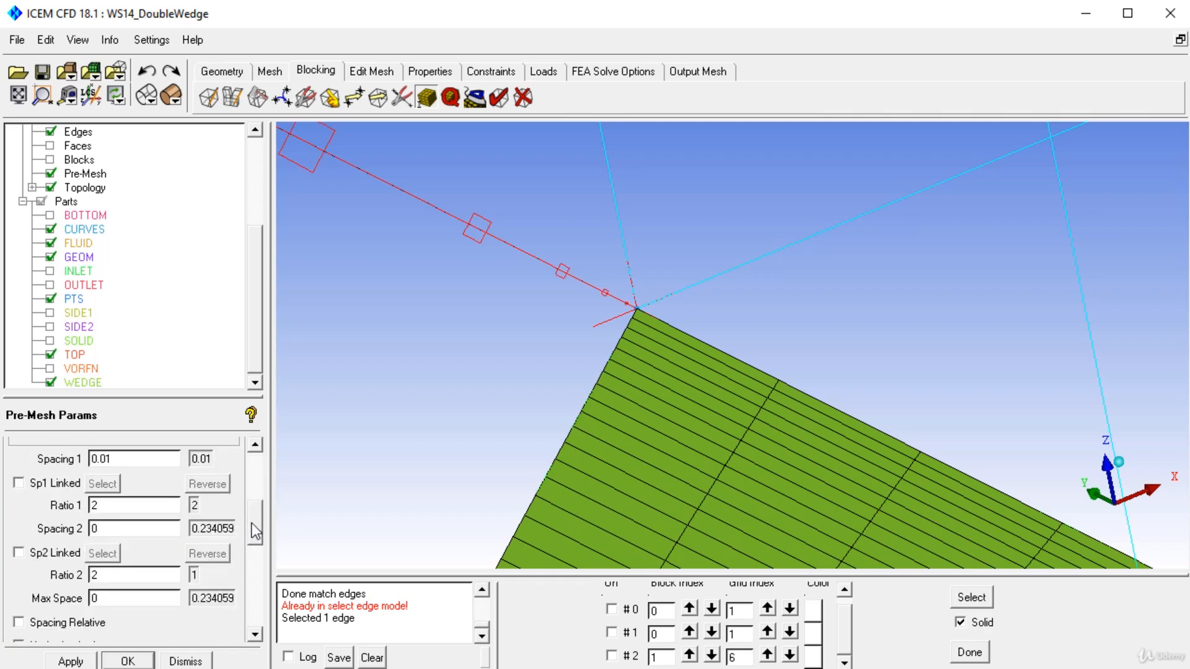
pyautogui.press('BackSpace')
pyautogui.write('1')
# Step: Choose the Geometric1 mesh law for edge 219-227, apply it, and recompute the pre-mesh
pyautogui.moveTo(262, 510); pyautogui.dragTo(263, 471)
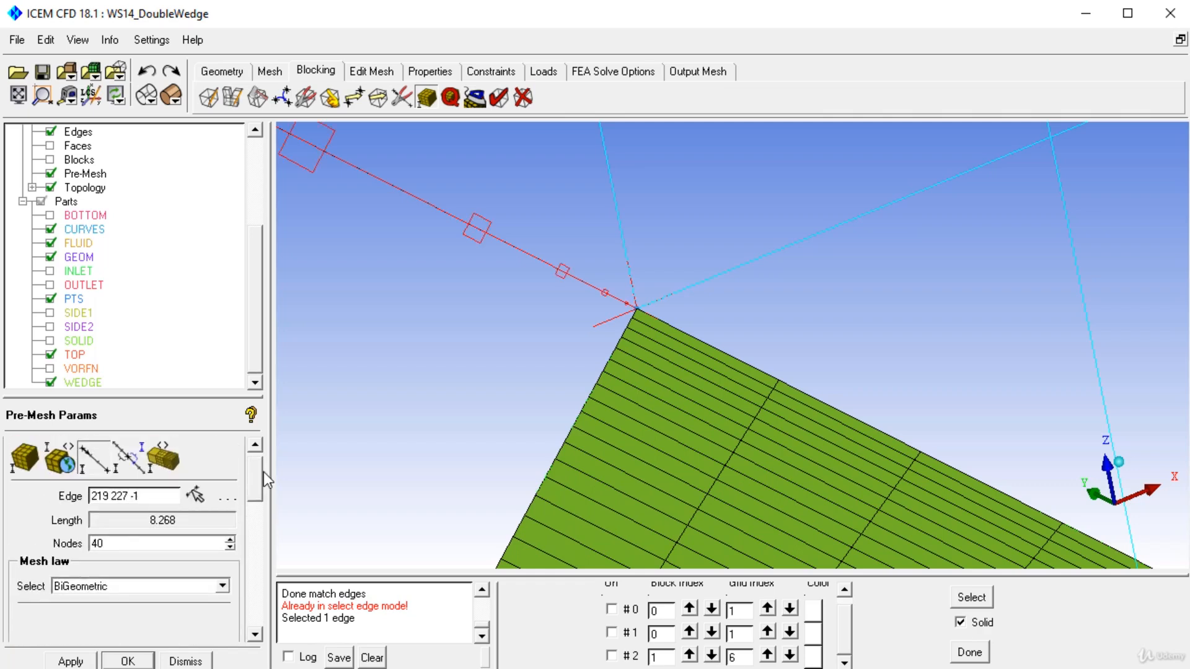
pyautogui.click(114, 586)
pyautogui.click(88, 668)
pyautogui.click(73, 661)
pyautogui.rightClick(85, 176)
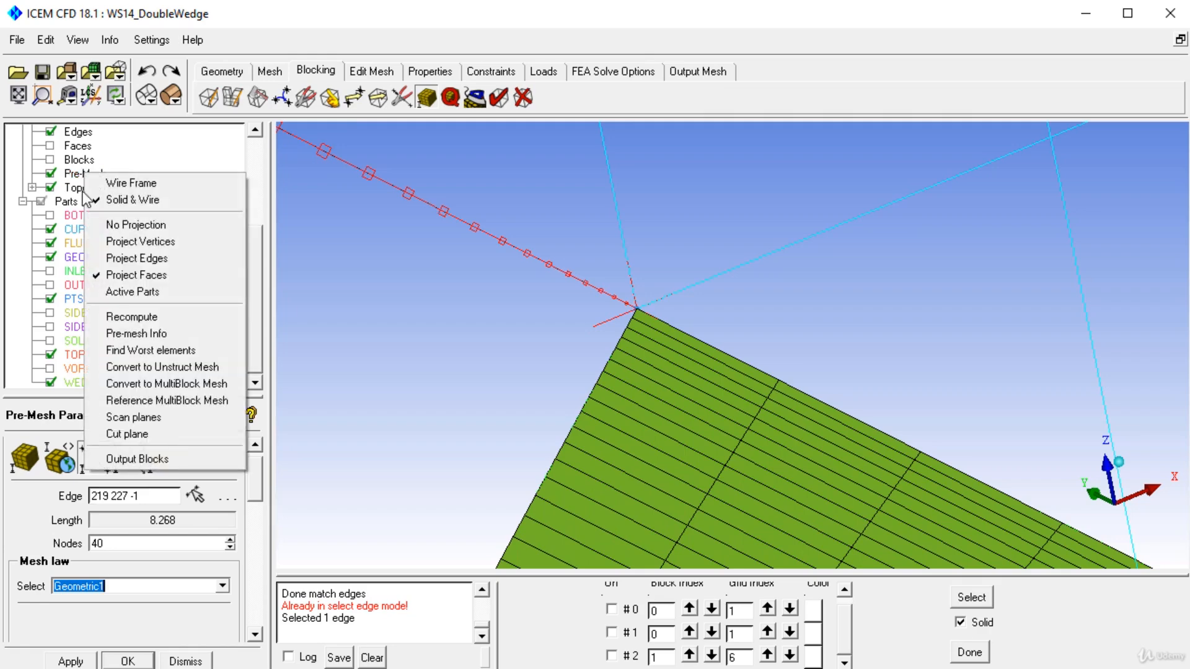
pyautogui.click(132, 317)
# Step: Examine the recomputed surface mesh on the wedge's faces and corners from several angles
pyautogui.moveTo(724, 207); pyautogui.dragTo(765, 288)
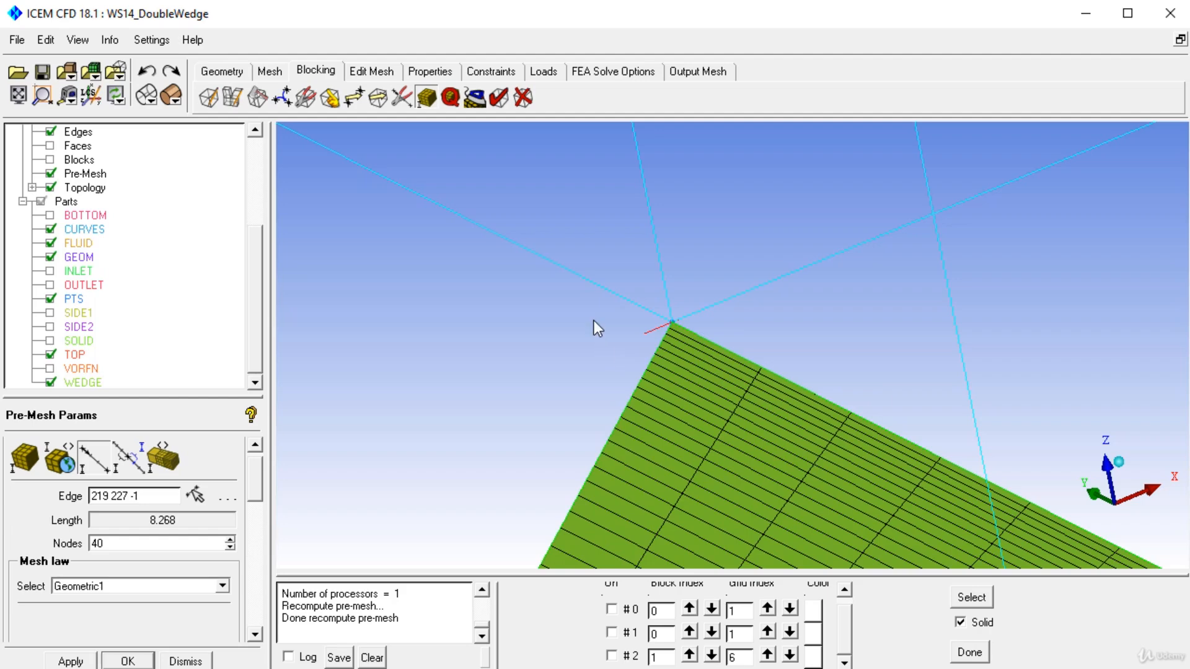
pyautogui.moveTo(663, 397); pyautogui.dragTo(530, 274)
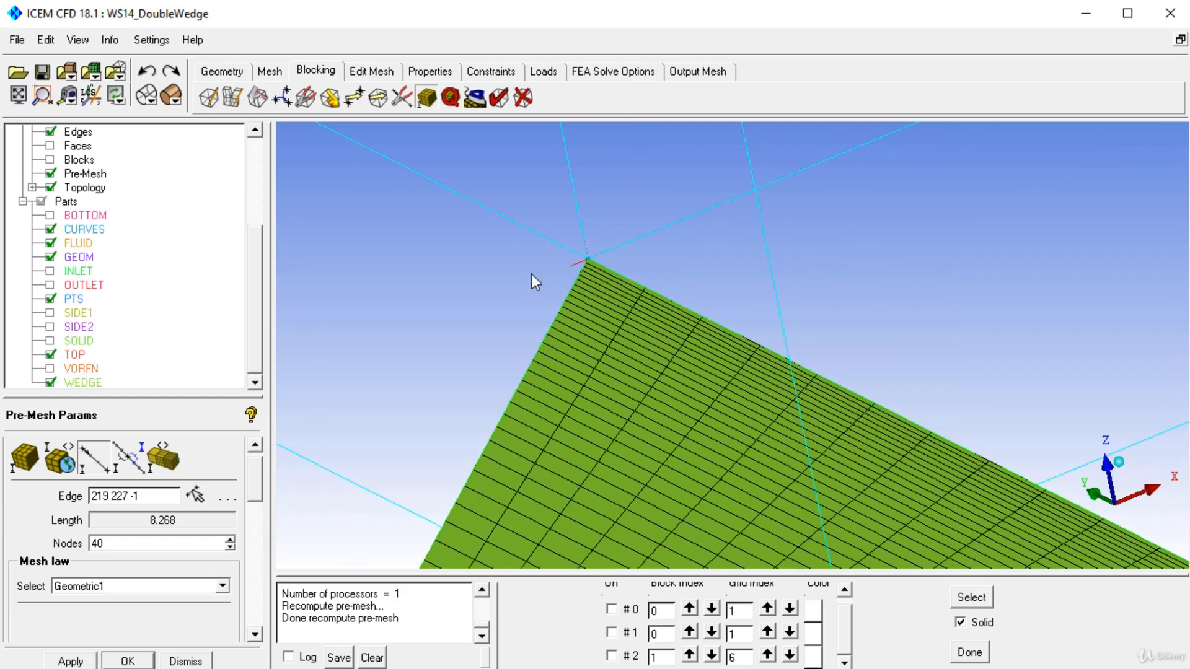
pyautogui.moveTo(598, 266); pyautogui.dragTo(685, 241, button='right')
pyautogui.moveTo(690, 496); pyautogui.dragTo(692, 298, button='right')
pyautogui.moveTo(693, 301); pyautogui.dragTo(644, 301)
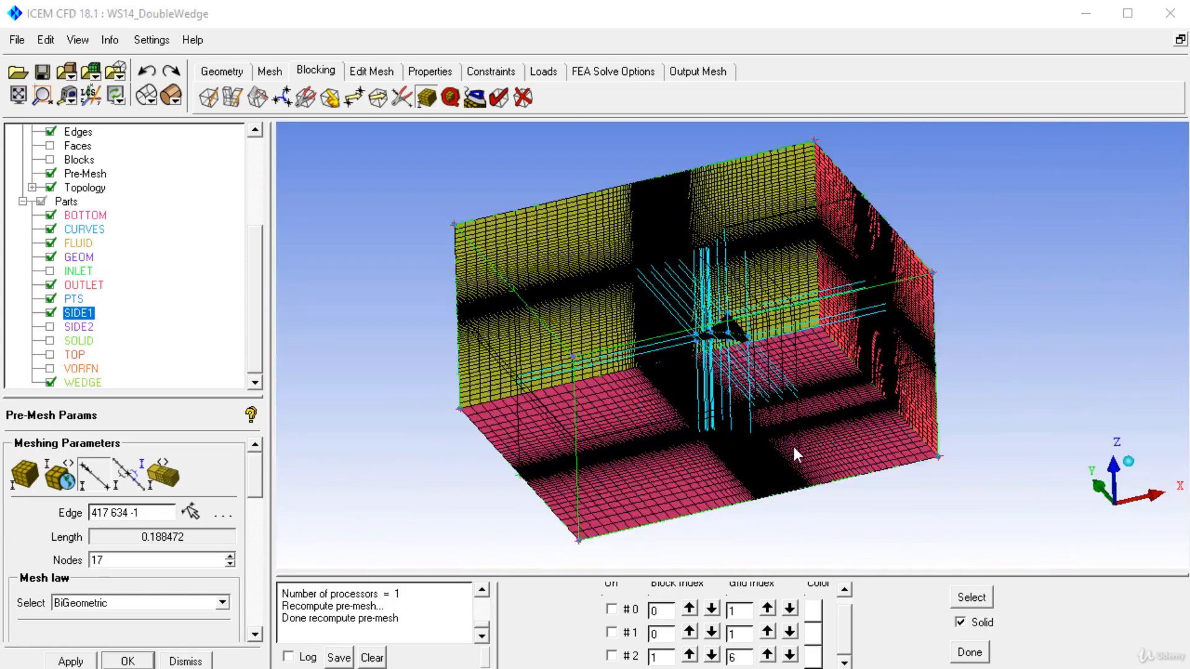
pyautogui.moveTo(792, 443); pyautogui.dragTo(641, 241, button='right')
pyautogui.moveTo(640, 241); pyautogui.dragTo(648, 277, button='middle')
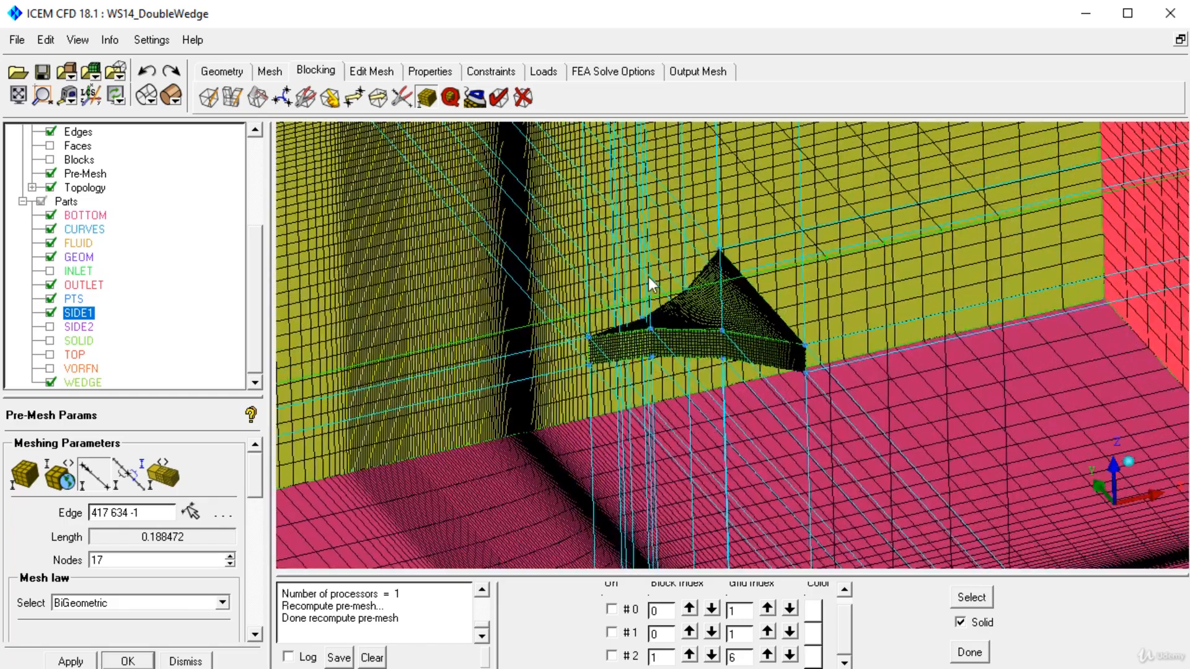
pyautogui.moveTo(616, 281); pyautogui.dragTo(604, 288)
pyautogui.moveTo(650, 412); pyautogui.dragTo(741, 174, button='right')
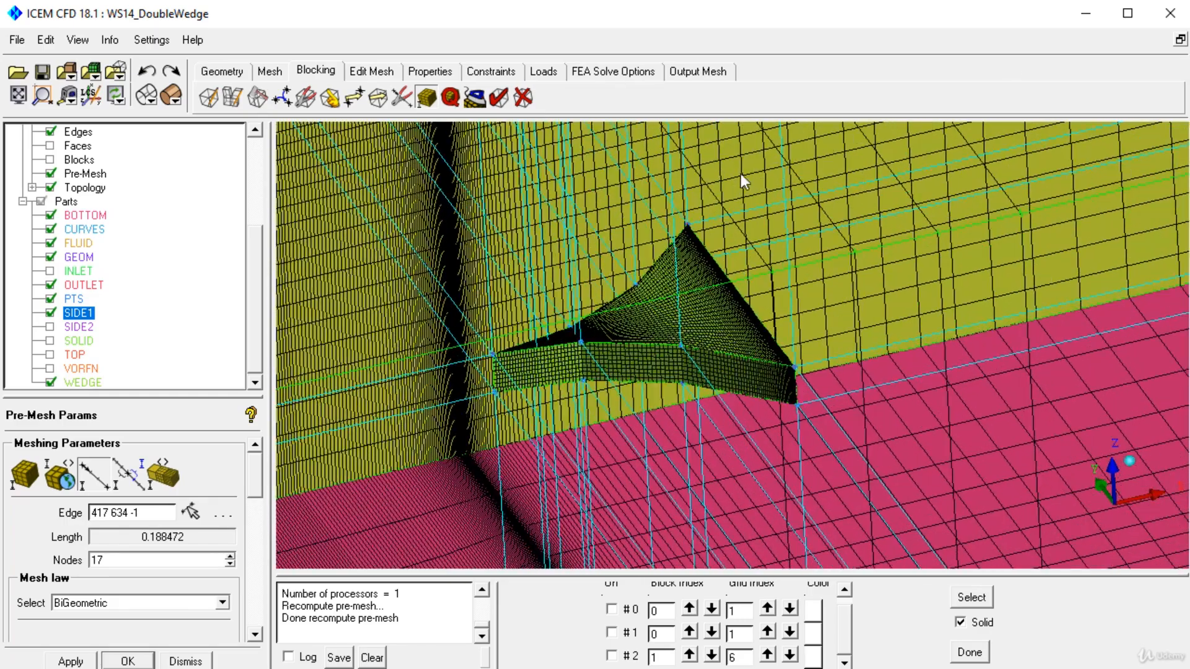
pyautogui.moveTo(793, 385); pyautogui.dragTo(712, 311, button='right')
pyautogui.moveTo(727, 336); pyautogui.dragTo(874, 414, button='middle')
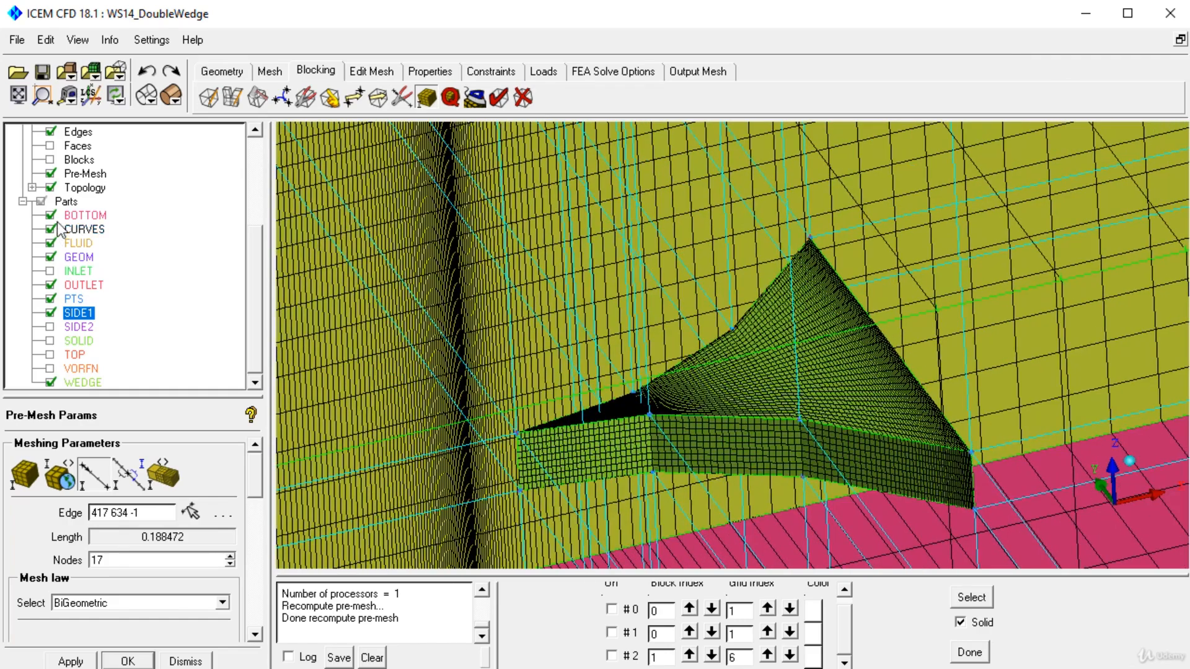
# Step: Hide the blocking edges and the geometry points to leave only the surface mesh displayed
pyautogui.click(52, 133)
pyautogui.moveTo(761, 372); pyautogui.dragTo(773, 484, button='right')
pyautogui.click(257, 160)
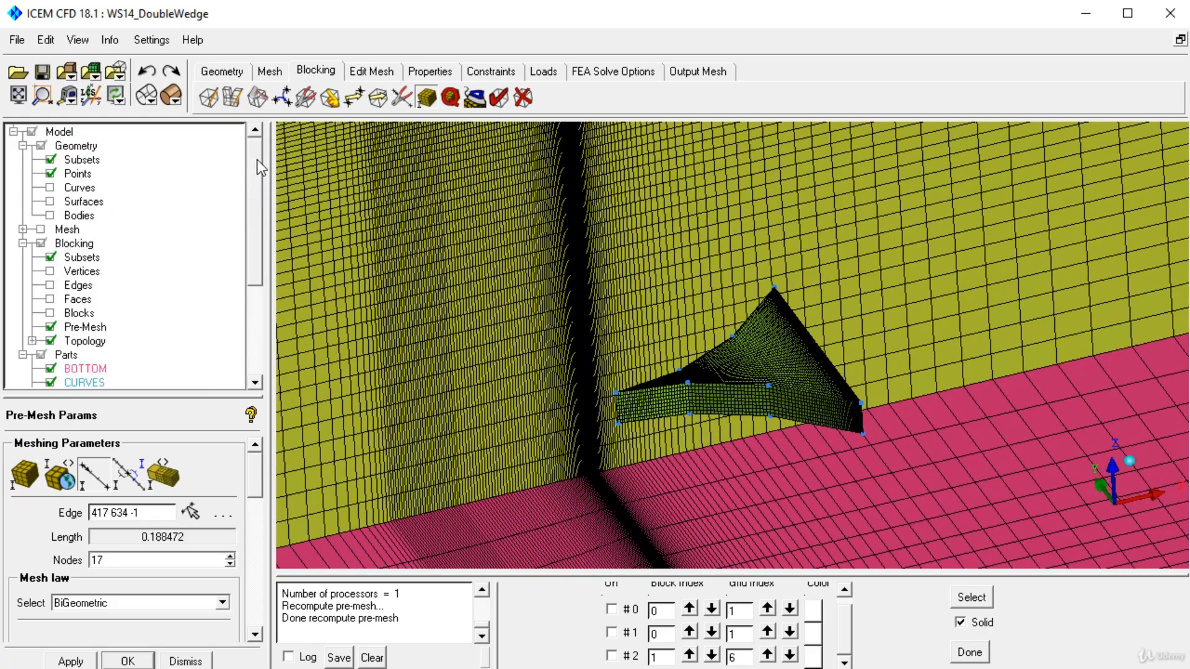
# Step: Examine the mesh distribution across the domain walls and the wedge, both from afar and up close
pyautogui.moveTo(780, 464); pyautogui.dragTo(808, 217, button='right')
pyautogui.moveTo(723, 514); pyautogui.dragTo(759, 244, button='right')
pyautogui.moveTo(627, 558); pyautogui.dragTo(672, 428, button='middle')
pyautogui.moveTo(671, 427); pyautogui.dragTo(665, 130, button='right')
pyautogui.moveTo(687, 280); pyautogui.dragTo(783, 601, button='right')
pyautogui.moveTo(731, 155); pyautogui.dragTo(741, 289, button='right')
pyautogui.moveTo(748, 302); pyautogui.dragTo(798, 392)
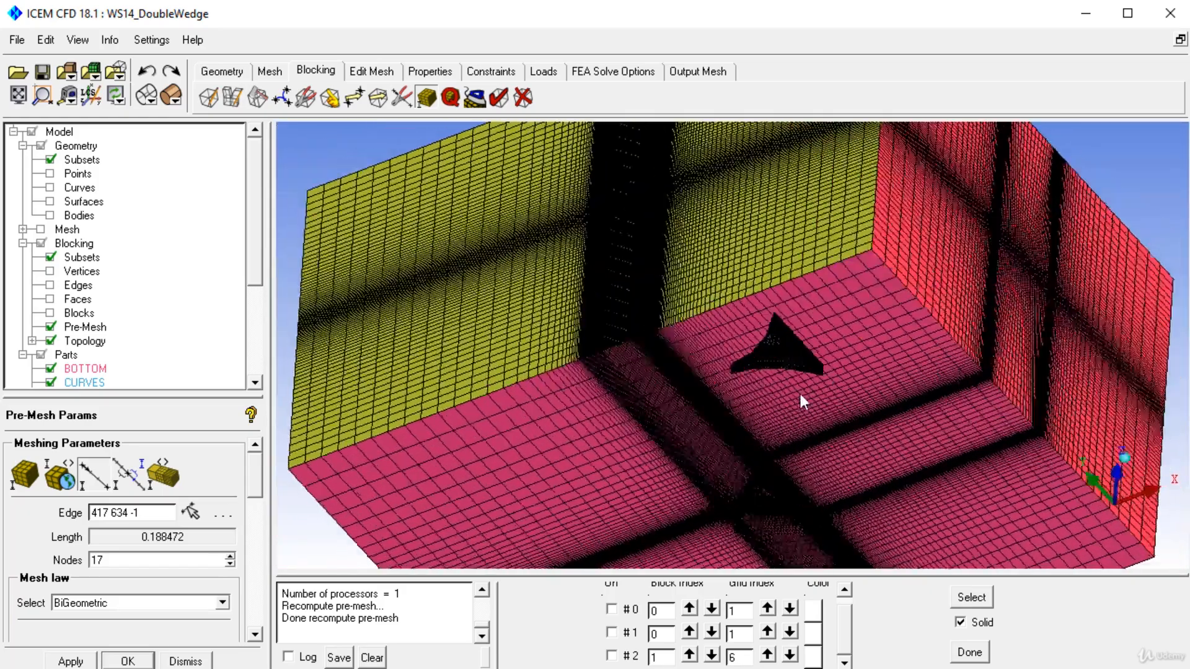
pyautogui.moveTo(801, 399); pyautogui.dragTo(779, 322, button='right')
pyautogui.moveTo(775, 454)
pyautogui.mouseDown(button='right')
pyautogui.moveTo(696, 329)
pyautogui.moveTo(659, 197)
pyautogui.mouseUp(button='right')
pyautogui.moveTo(665, 306); pyautogui.dragTo(726, 402, button='middle')
pyautogui.moveTo(685, 372); pyautogui.dragTo(680, 360)
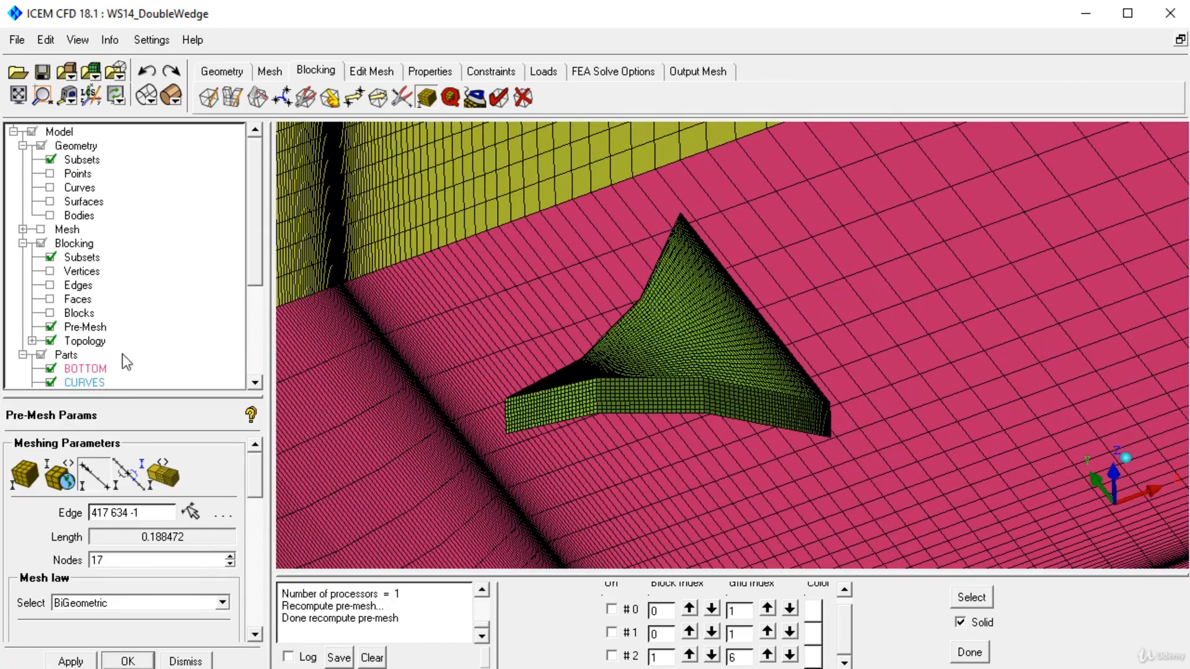
# Step: Open the pre-mesh scan planes and show a solid plane perpendicular to the wedge's slanted upper edge
pyautogui.rightClick(81, 329)
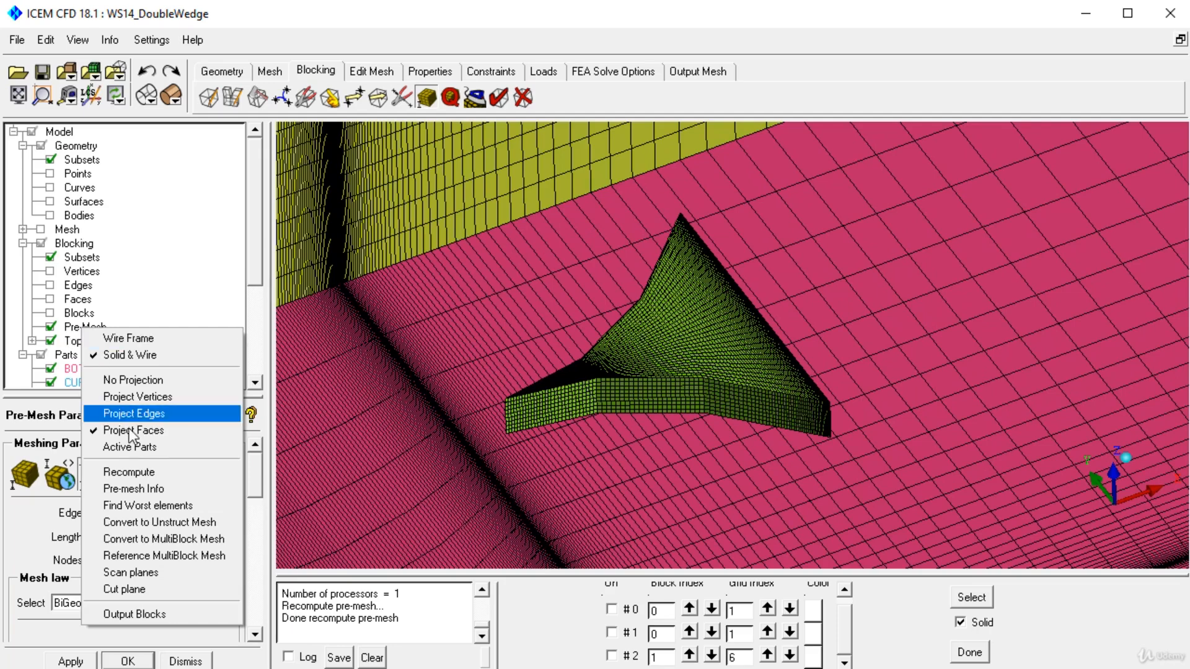
pyautogui.click(142, 572)
pyautogui.moveTo(985, 664); pyautogui.dragTo(1013, 200)
pyautogui.click(1156, 273)
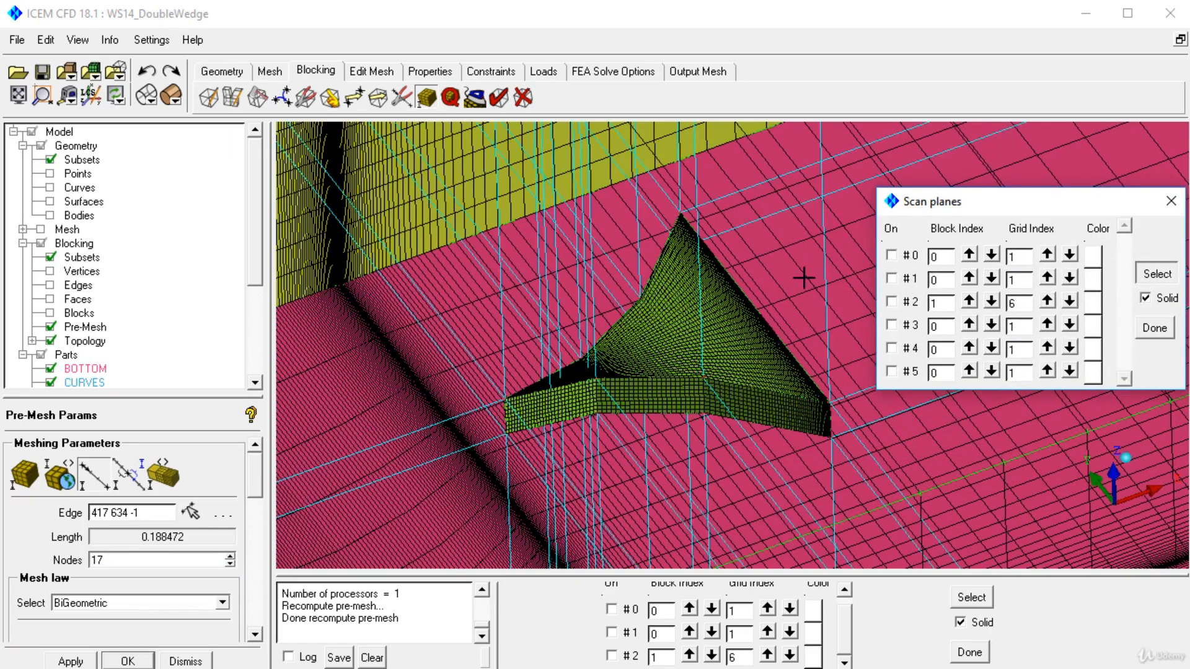
pyautogui.click(750, 296)
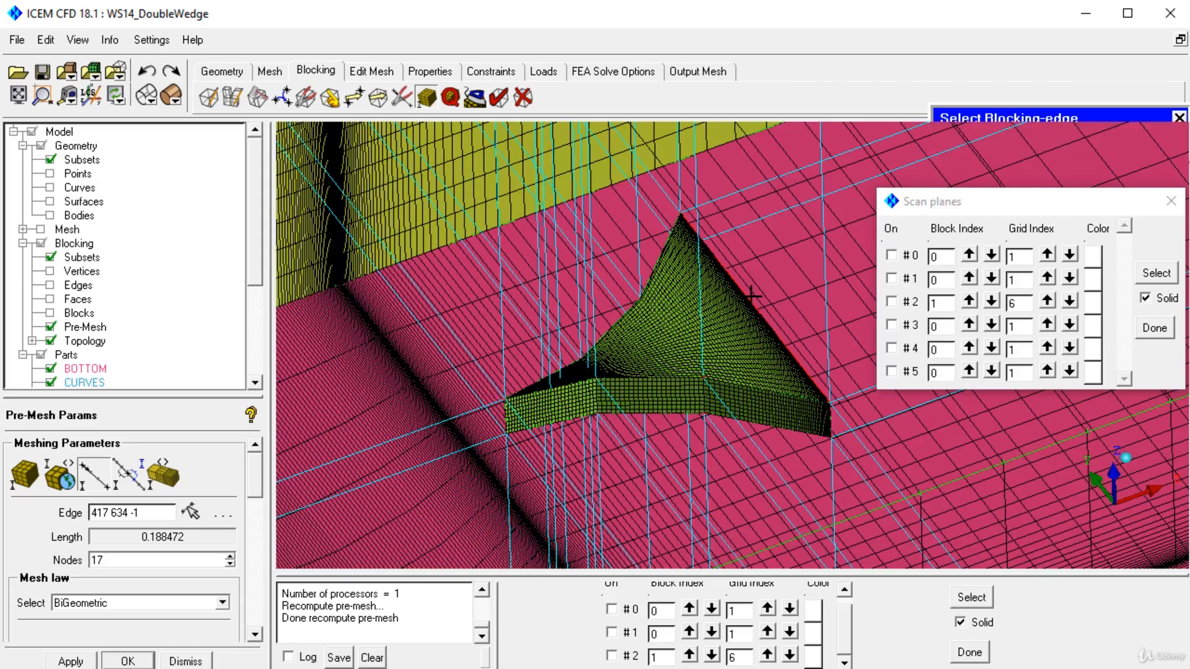
# Step: Examine the volume mesh on the scan plane around the wedge's corners and side faces
pyautogui.moveTo(697, 341); pyautogui.dragTo(678, 366)
pyautogui.moveTo(709, 217); pyautogui.dragTo(671, 481, button='right')
pyautogui.moveTo(671, 481); pyautogui.dragTo(663, 283)
pyautogui.moveTo(456, 167); pyautogui.dragTo(430, 270, button='right')
pyautogui.moveTo(775, 282); pyautogui.dragTo(479, 162, button='middle')
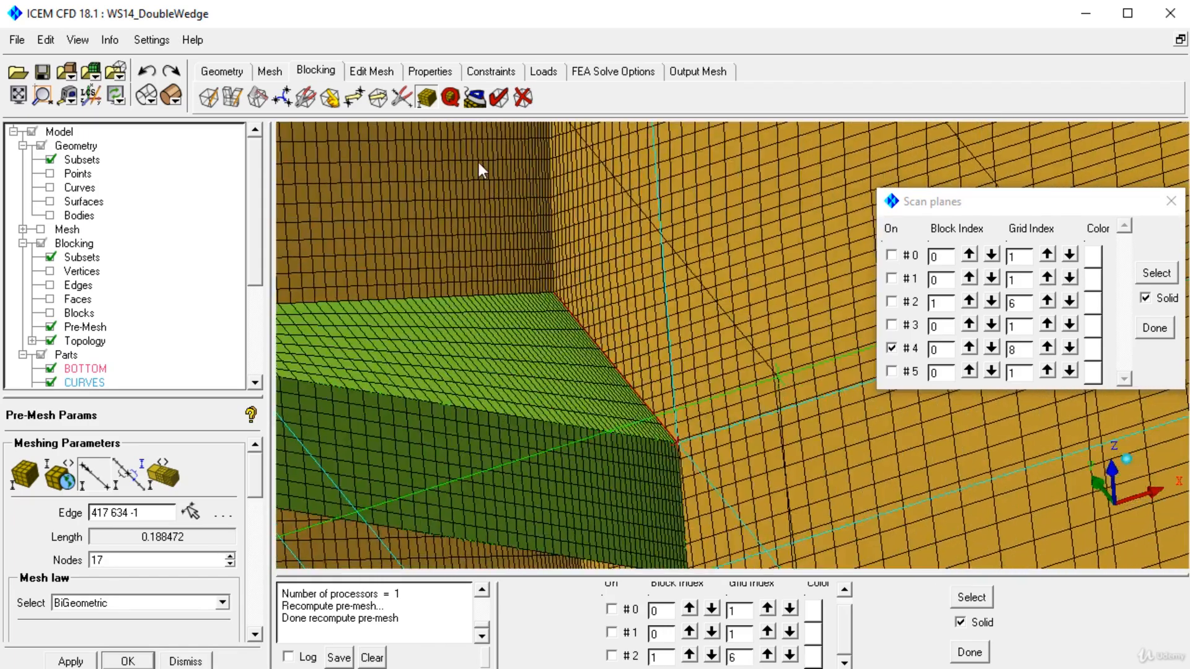
pyautogui.moveTo(478, 162); pyautogui.dragTo(473, 260, button='right')
pyautogui.moveTo(487, 218); pyautogui.dragTo(649, 343, button='middle')
pyautogui.moveTo(626, 345); pyautogui.dragTo(589, 466, button='right')
pyautogui.moveTo(560, 272); pyautogui.dragTo(560, 366, button='right')
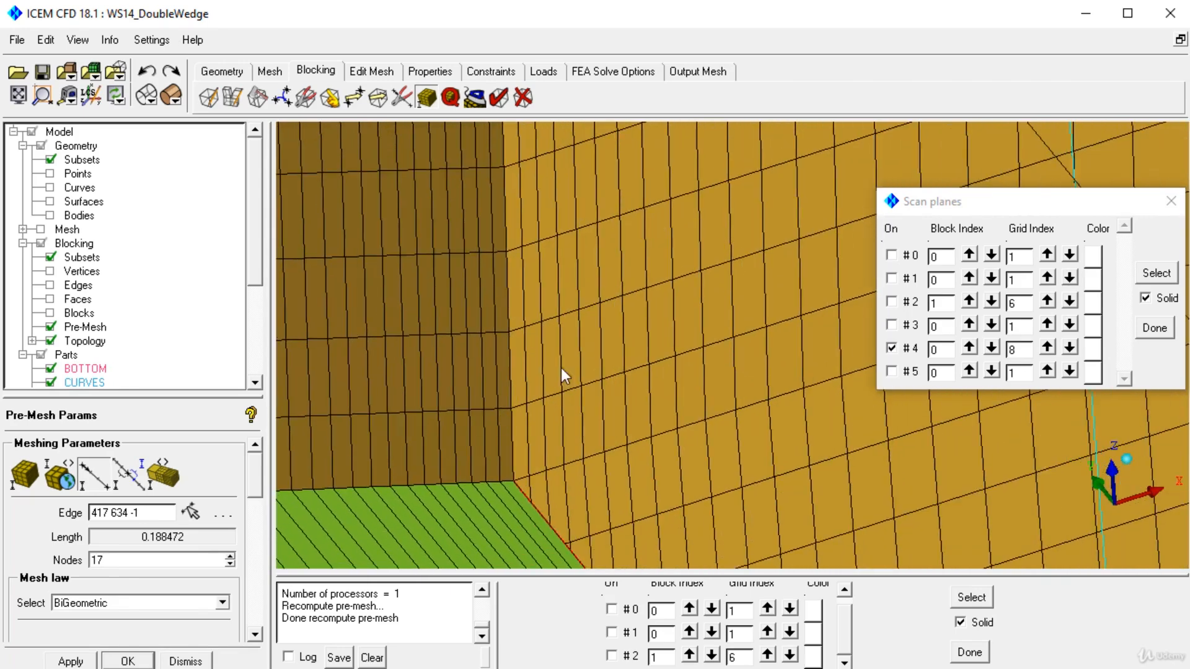
pyautogui.moveTo(418, 543); pyautogui.dragTo(646, 407, button='middle')
pyautogui.moveTo(666, 247); pyautogui.dragTo(672, 452, button='right')
pyautogui.moveTo(671, 453); pyautogui.dragTo(662, 614, button='middle')
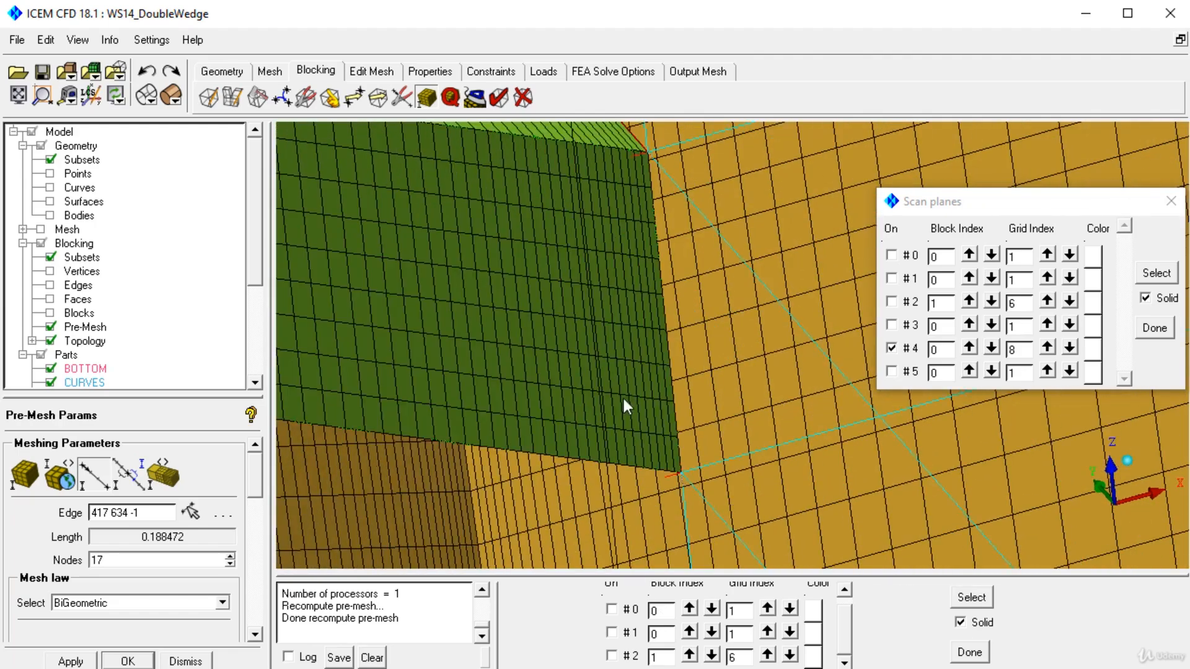
pyautogui.moveTo(622, 395); pyautogui.dragTo(641, 459, button='middle')
pyautogui.moveTo(614, 373); pyautogui.dragTo(625, 281, button='right')
pyautogui.moveTo(672, 399); pyautogui.dragTo(673, 489, button='right')
pyautogui.moveTo(826, 338); pyautogui.dragTo(921, 418, button='middle')
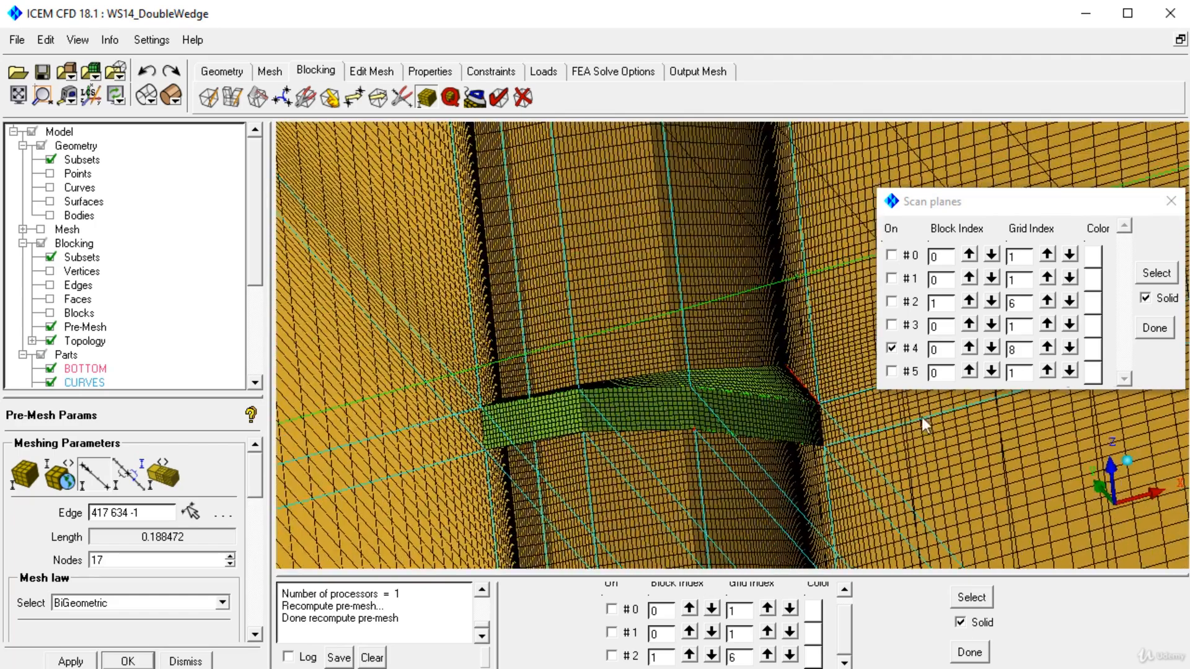
# Step: Add a scan plane perpendicular to the wedge's tip edge and leave only scan plane #3 switched on
pyautogui.click(1157, 274)
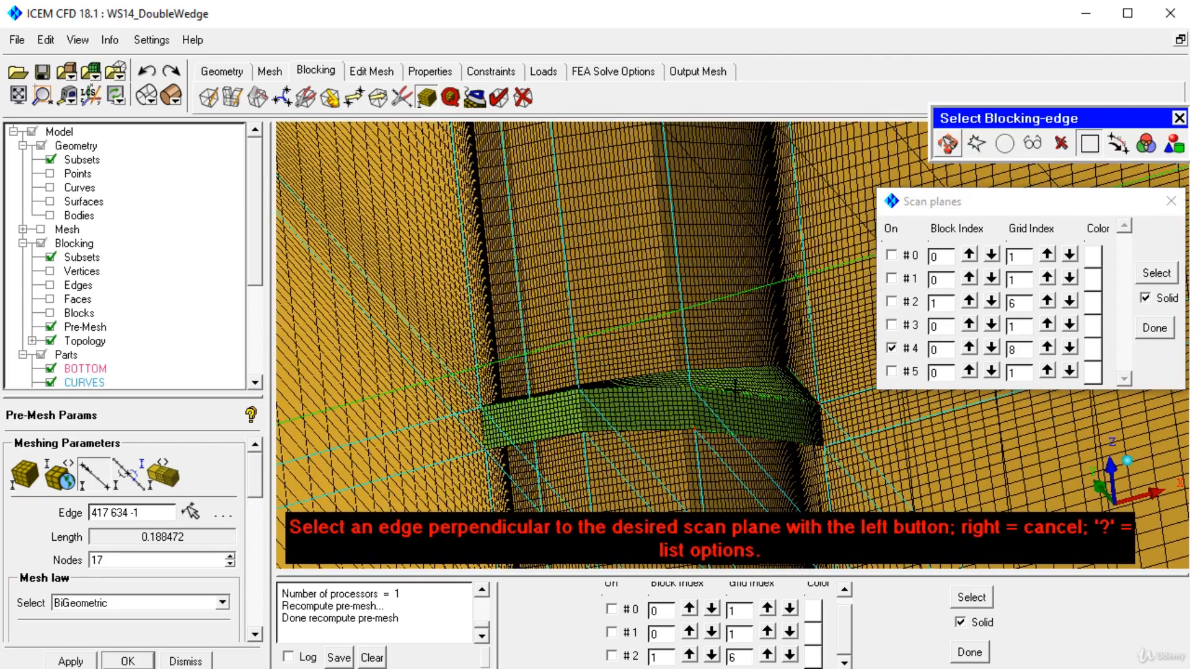
pyautogui.click(736, 411)
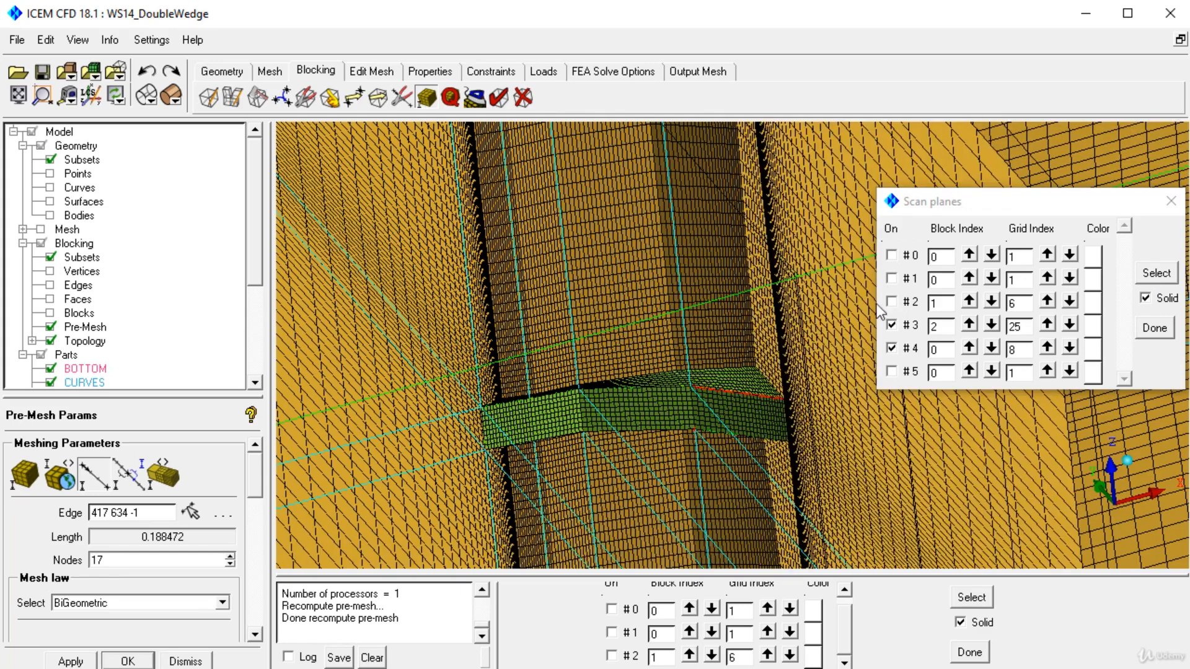
pyautogui.click(892, 328)
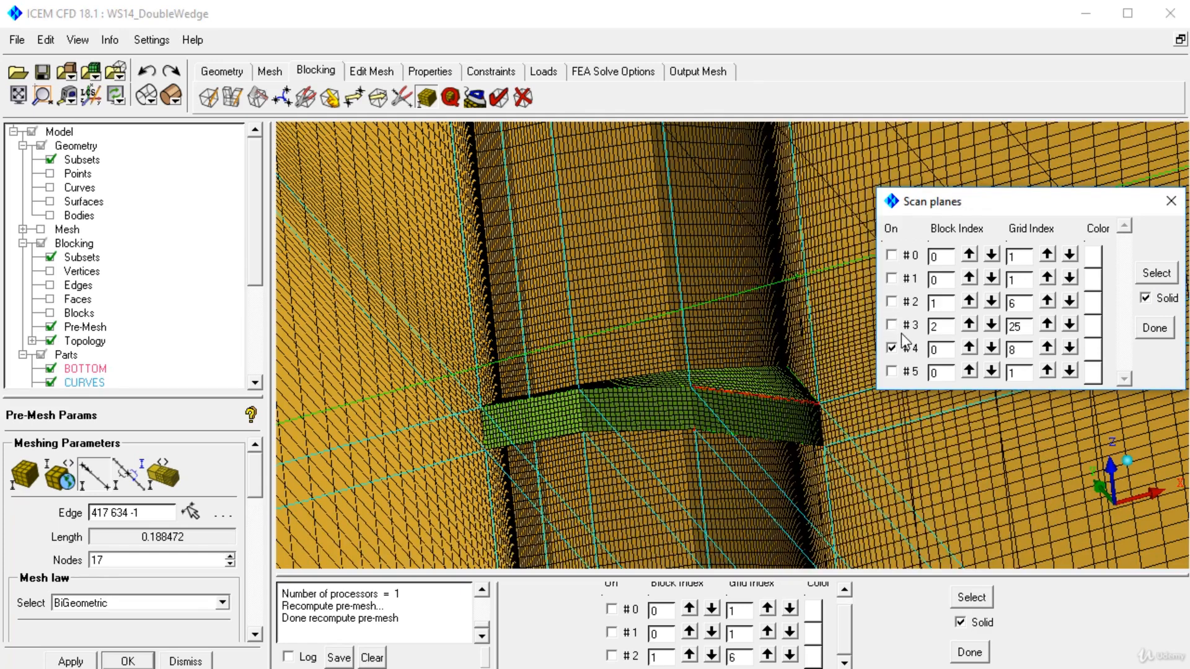
pyautogui.click(892, 348)
pyautogui.click(892, 324)
# Step: Examine the volume mesh on the scan plane up close where it meets the wedge's slanted edge and side-face corner
pyautogui.moveTo(701, 347); pyautogui.dragTo(627, 369)
pyautogui.moveTo(627, 369); pyautogui.dragTo(555, 505, button='right')
pyautogui.moveTo(555, 504); pyautogui.dragTo(779, 466, button='middle')
pyautogui.moveTo(695, 230); pyautogui.dragTo(622, 381, button='right')
pyautogui.moveTo(530, 375); pyautogui.dragTo(685, 381, button='middle')
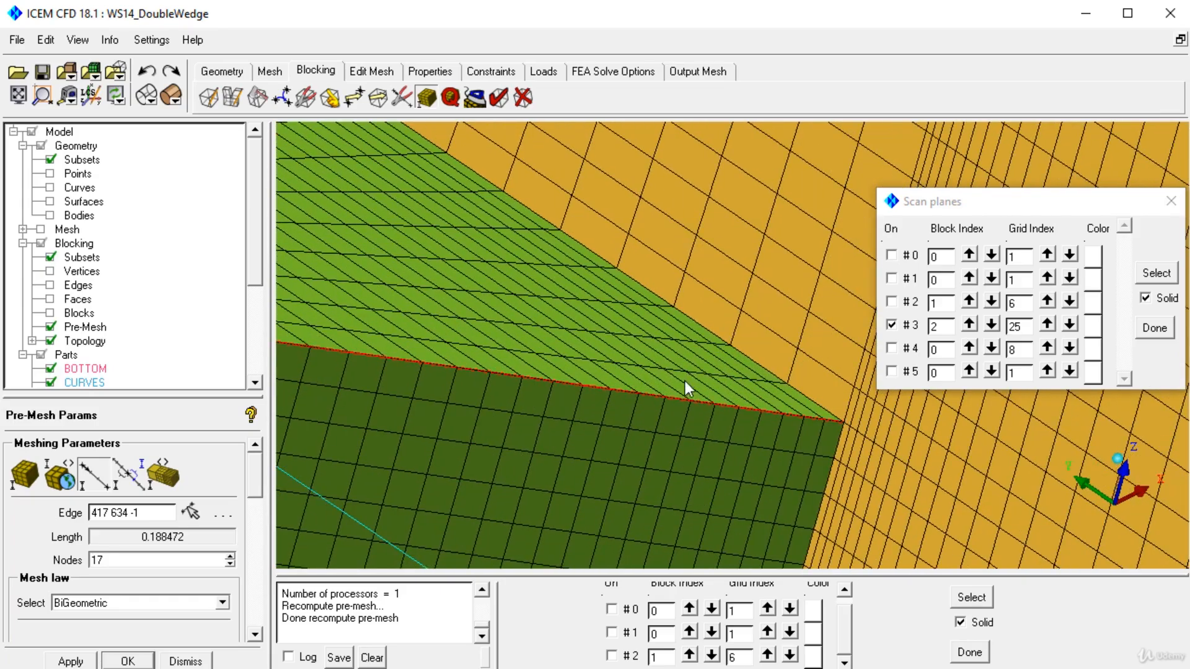
pyautogui.moveTo(631, 363); pyautogui.dragTo(665, 198, button='right')
pyautogui.moveTo(675, 500); pyautogui.dragTo(631, 345, button='right')
pyautogui.moveTo(631, 344); pyautogui.dragTo(607, 455)
pyautogui.moveTo(607, 456); pyautogui.dragTo(622, 512, button='right')
pyautogui.moveTo(655, 375); pyautogui.dragTo(678, 506, button='right')
pyautogui.moveTo(678, 506); pyautogui.dragTo(683, 425, button='middle')
pyautogui.moveTo(682, 425); pyautogui.dragTo(684, 438, button='right')
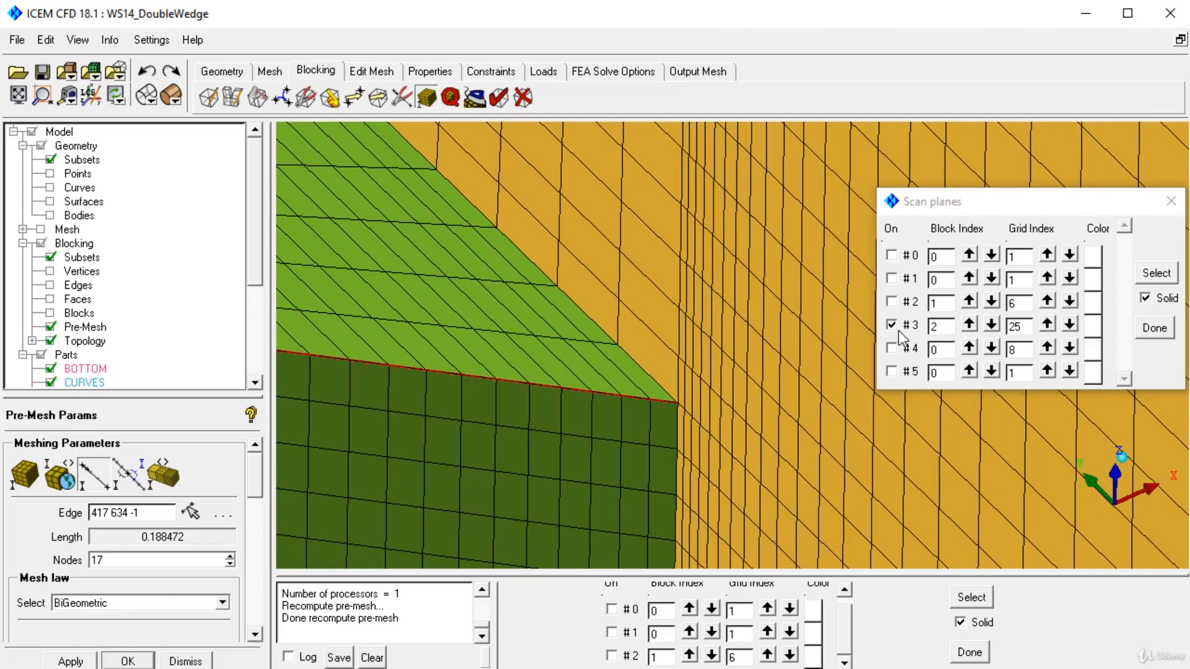
# Step: Colour scan plane #3 cyan and inspect its cell spacing around the wedge's corner
pyautogui.click(1091, 328)
pyautogui.click(554, 343)
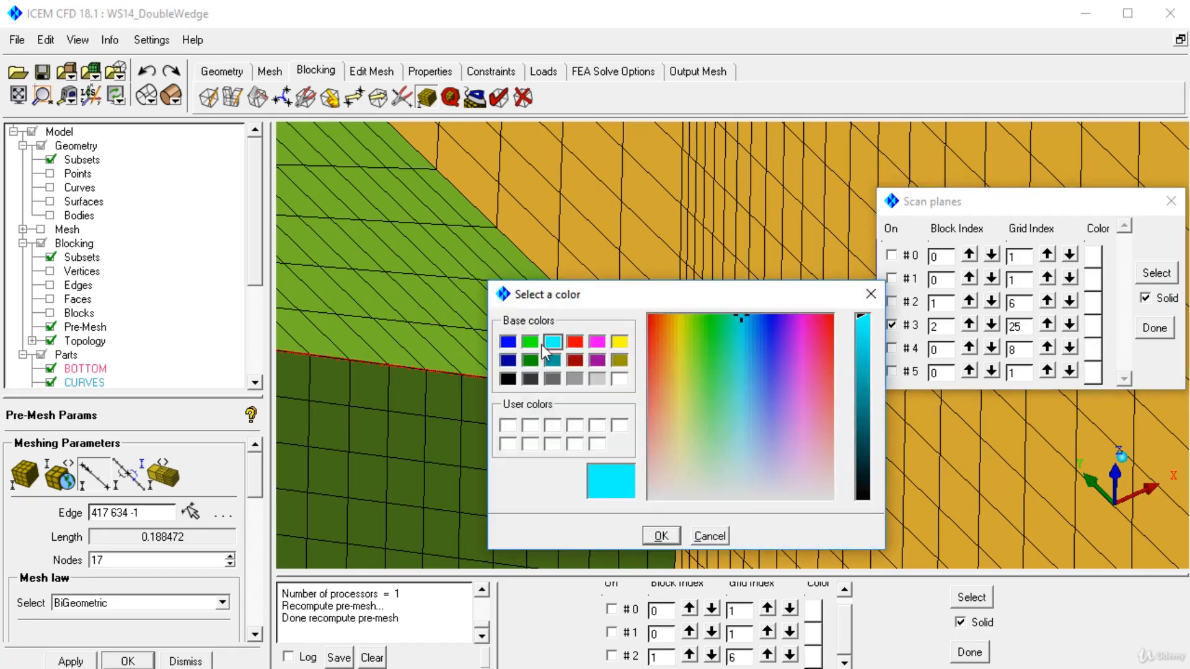
pyautogui.click(529, 342)
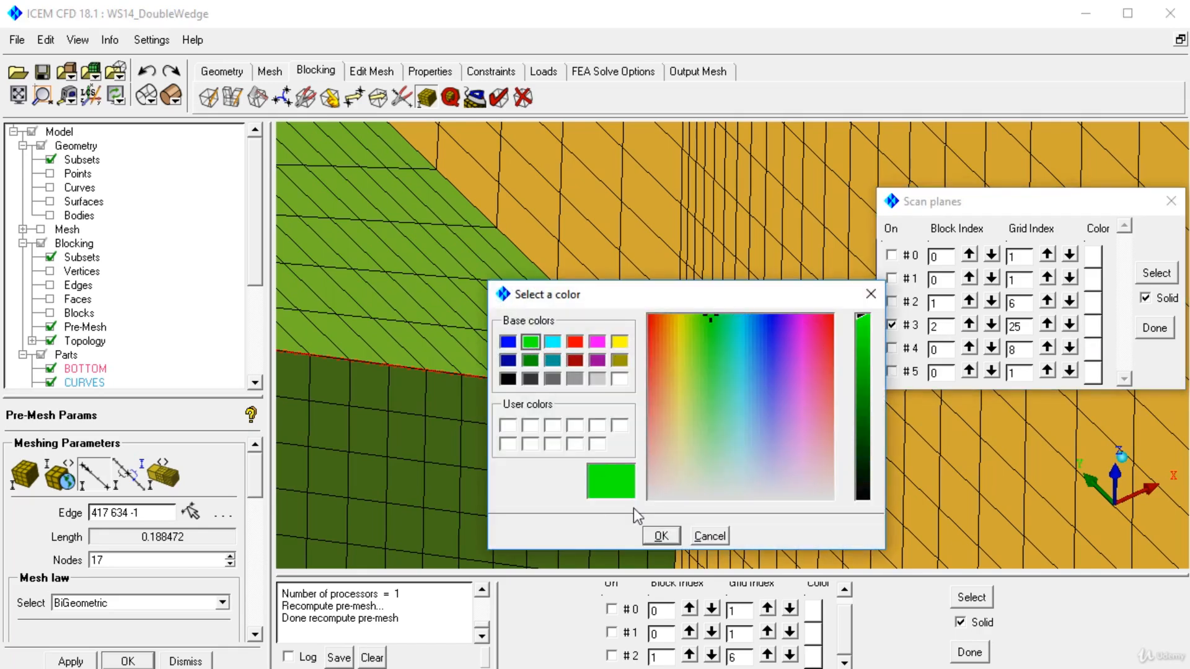
pyautogui.click(619, 342)
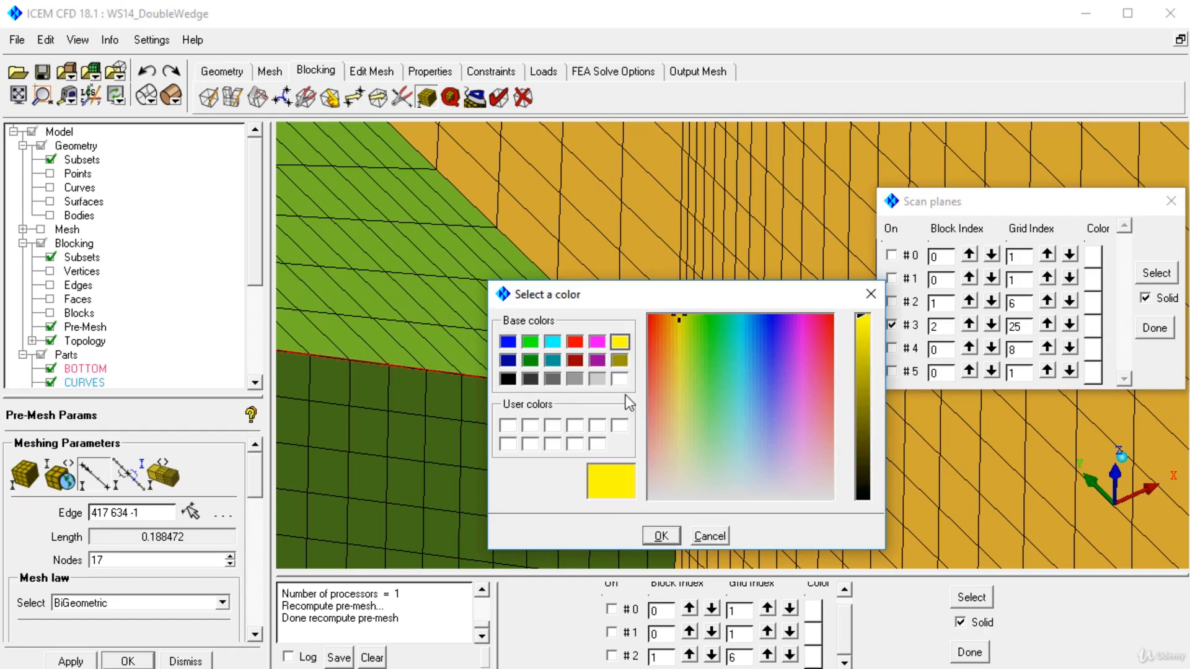
pyautogui.click(561, 345)
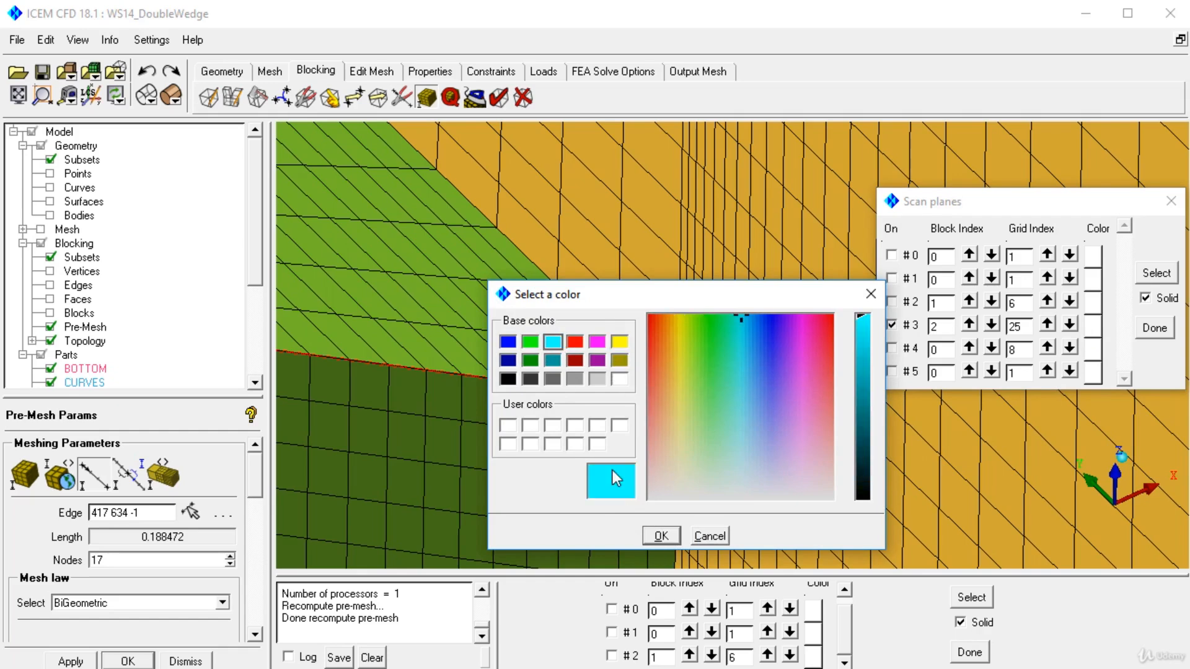
pyautogui.click(661, 535)
pyautogui.moveTo(671, 268); pyautogui.dragTo(720, 339)
pyautogui.scroll(5, 637, 356)
pyautogui.moveTo(602, 418); pyautogui.dragTo(616, 328, button='right')
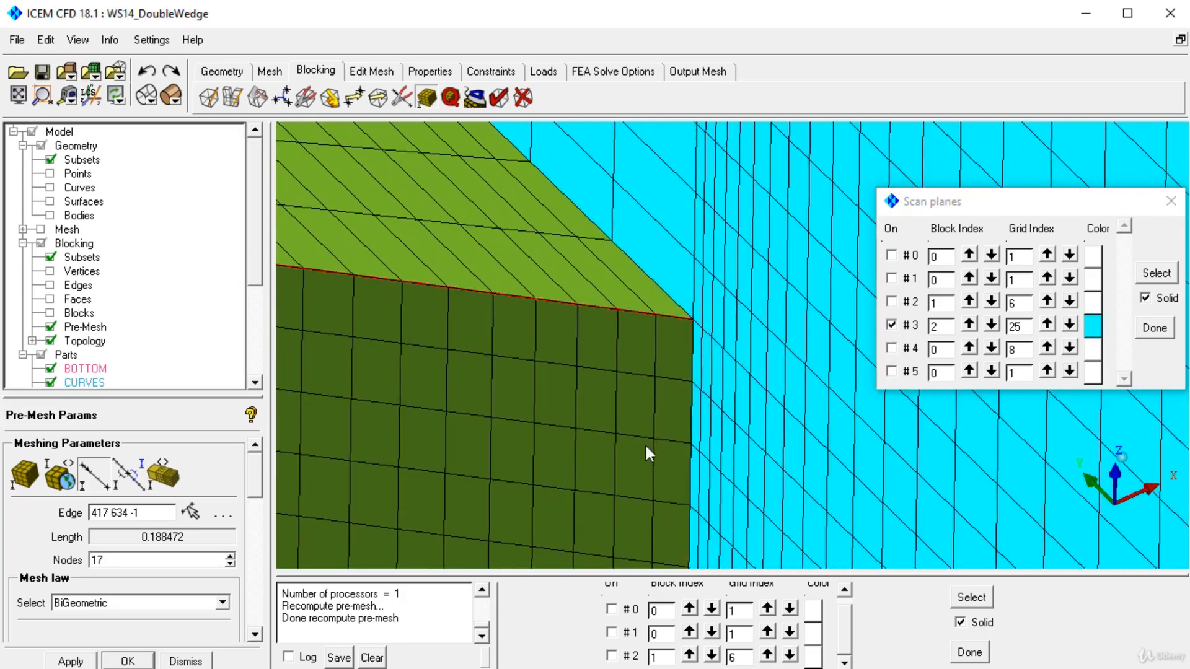
pyautogui.moveTo(645, 445); pyautogui.dragTo(669, 334, button='right')
pyautogui.moveTo(669, 334)
pyautogui.mouseDown()
pyautogui.moveTo(608, 368)
pyautogui.moveTo(556, 358)
pyautogui.moveTo(507, 289)
pyautogui.moveTo(495, 298)
pyautogui.moveTo(812, 328)
pyautogui.mouseUp()
# Step: Hide scan plane #3 and match the slanted upper edge's spacing to reference edge 205 211 at the wedge's lower corner
pyautogui.click(891, 325)
pyautogui.moveTo(658, 297); pyautogui.dragTo(670, 427, button='right')
pyautogui.moveTo(762, 359); pyautogui.dragTo(545, 299, button='middle')
pyautogui.moveTo(582, 217); pyautogui.dragTo(544, 348, button='right')
pyautogui.moveTo(544, 348); pyautogui.dragTo(675, 379, button='middle')
pyautogui.moveTo(658, 427); pyautogui.dragTo(651, 480, button='right')
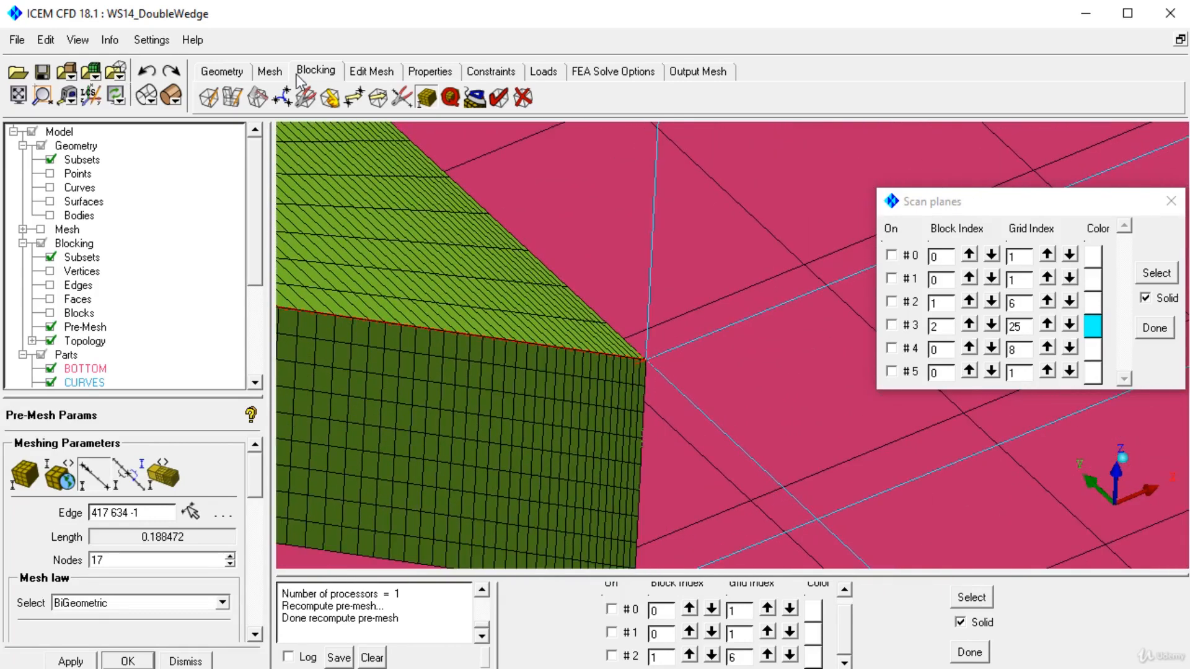
pyautogui.click(137, 486)
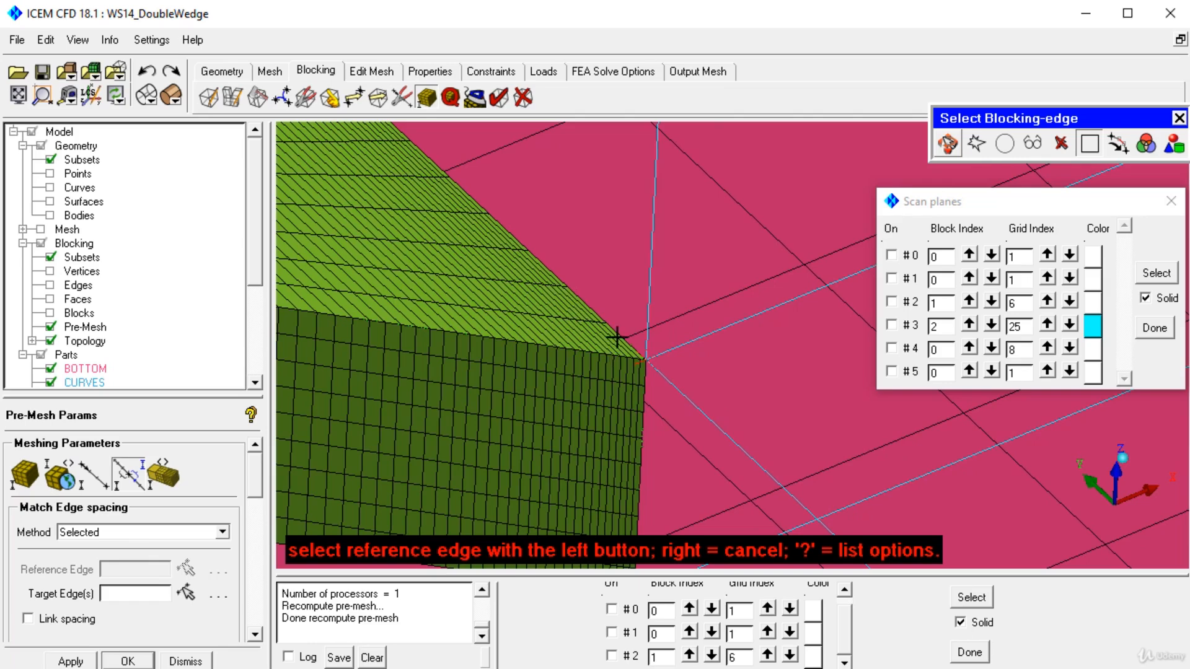
pyautogui.click(666, 376)
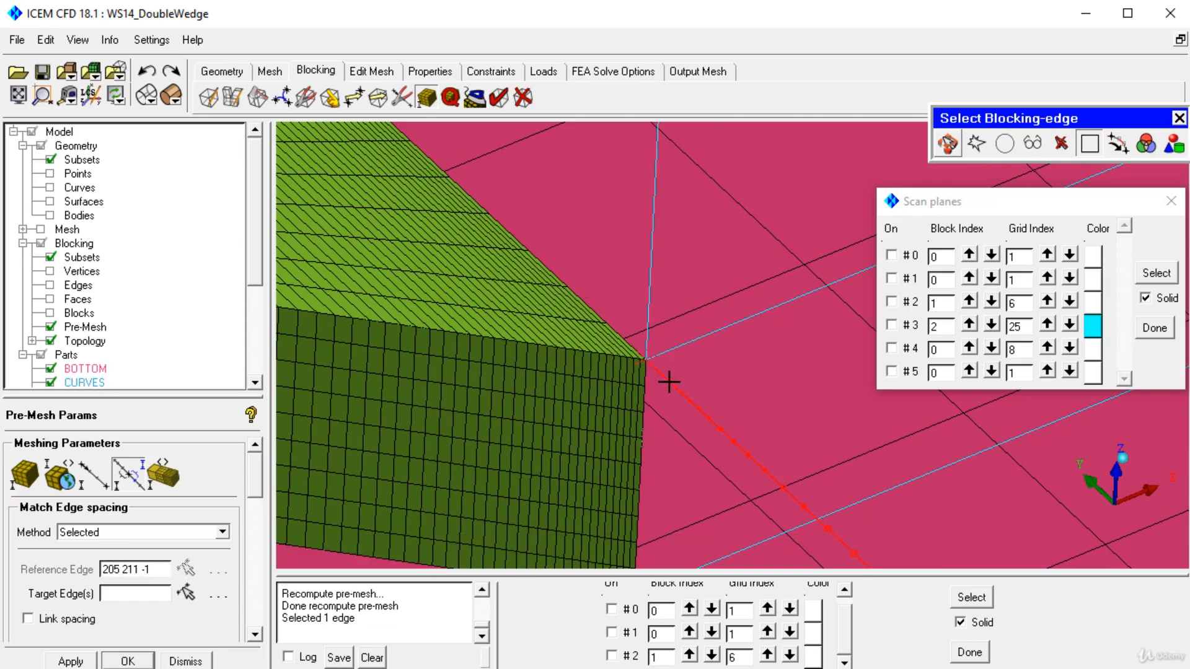
pyautogui.click(620, 340)
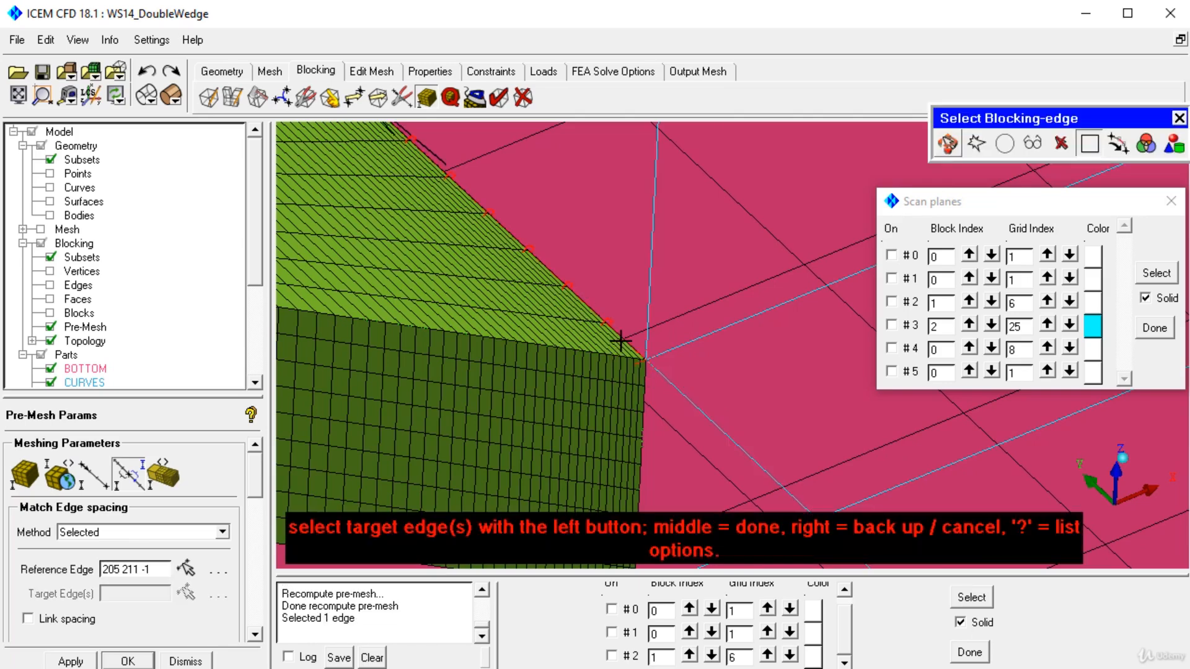
pyautogui.middleClick(621, 341)
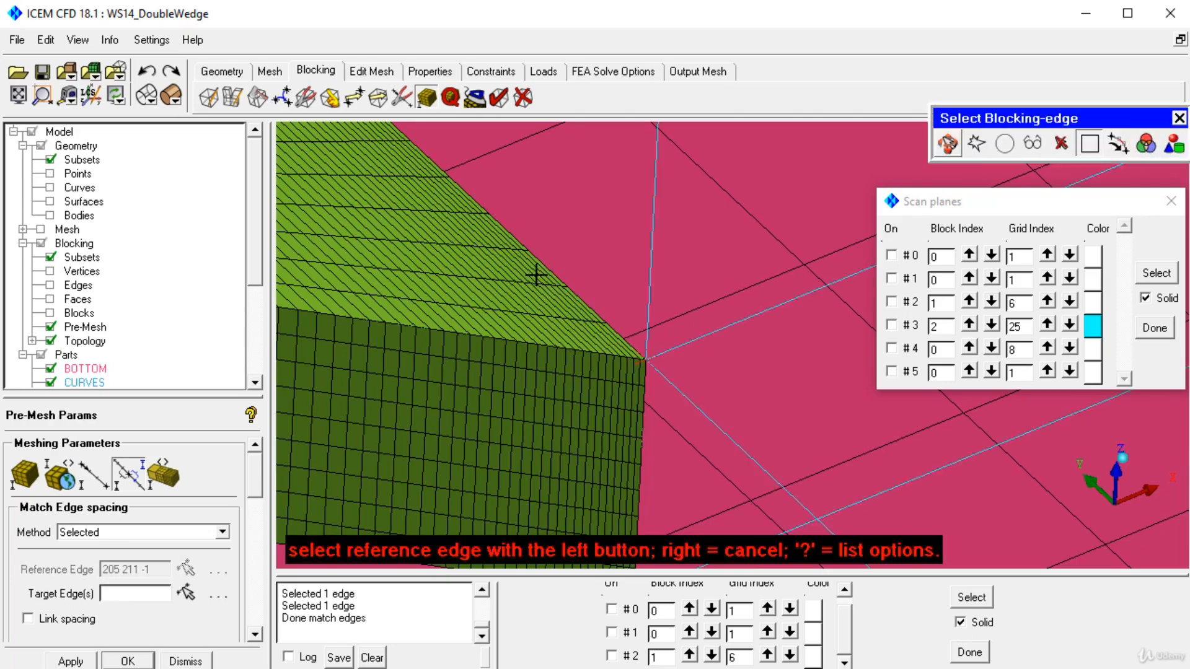
pyautogui.rightClick(536, 275)
# Step: Match the edge spacing at the wedge's upper tip, using edge 219 227 as reference and the slanted upper edge as target
pyautogui.scroll(-6, 520, 265)
pyautogui.moveTo(526, 276); pyautogui.dragTo(622, 489, button='middle')
pyautogui.scroll(3, 570, 326)
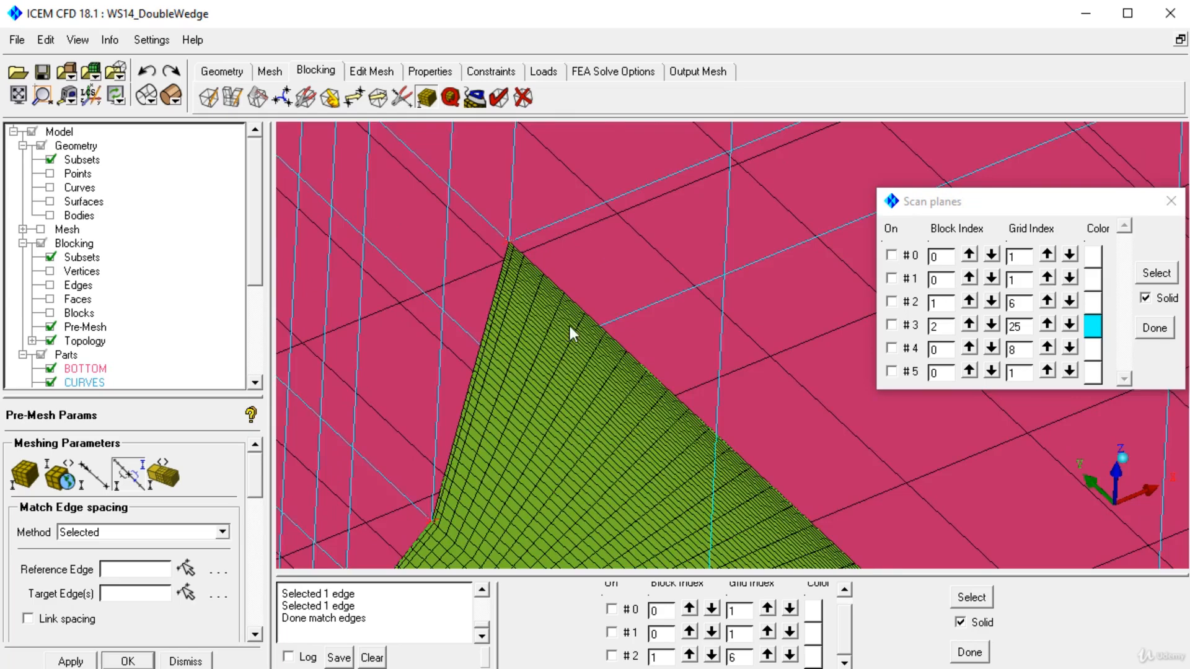
pyautogui.scroll(2, 569, 326)
pyautogui.moveTo(569, 326); pyautogui.dragTo(718, 513, button='middle')
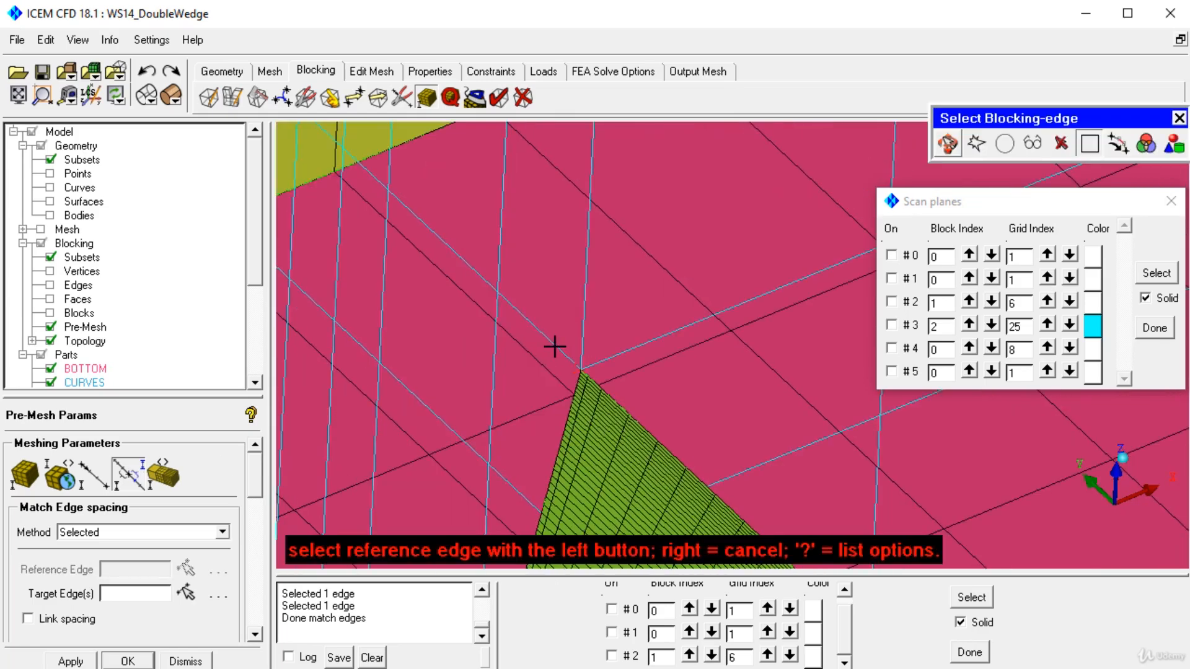
pyautogui.click(604, 391)
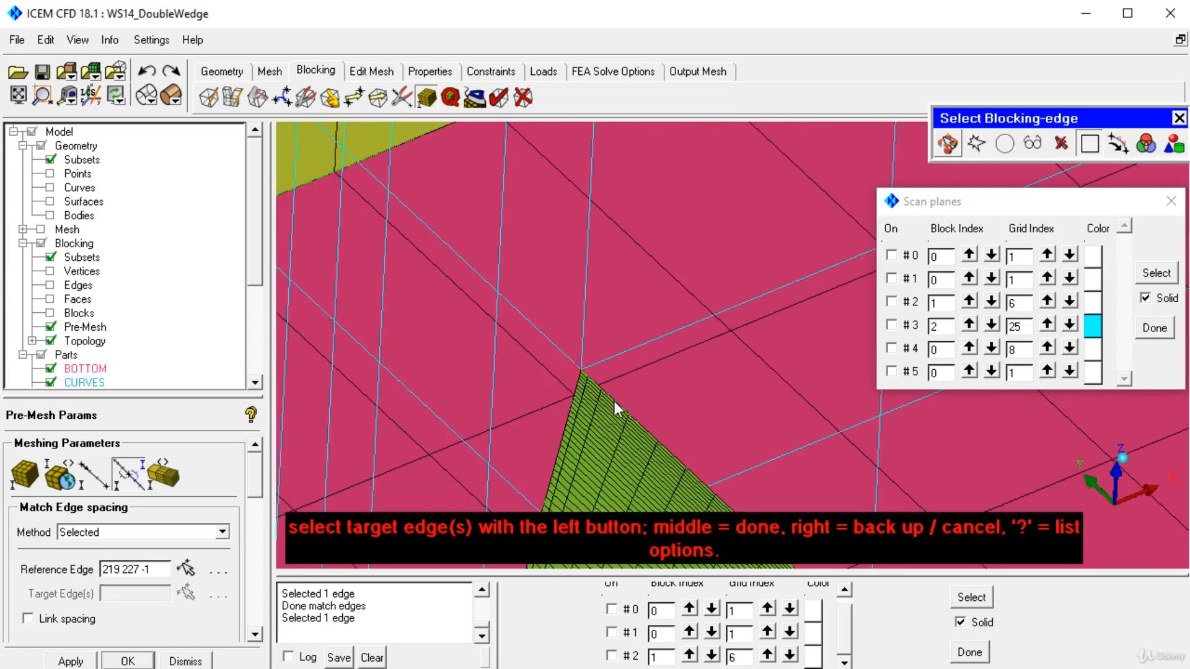
pyautogui.middleClick(625, 419)
# Step: Enable Copy Parameters for the wedge's slanted upper edge 211 377 and recompute the pre-mesh
pyautogui.click(103, 487)
pyautogui.click(196, 512)
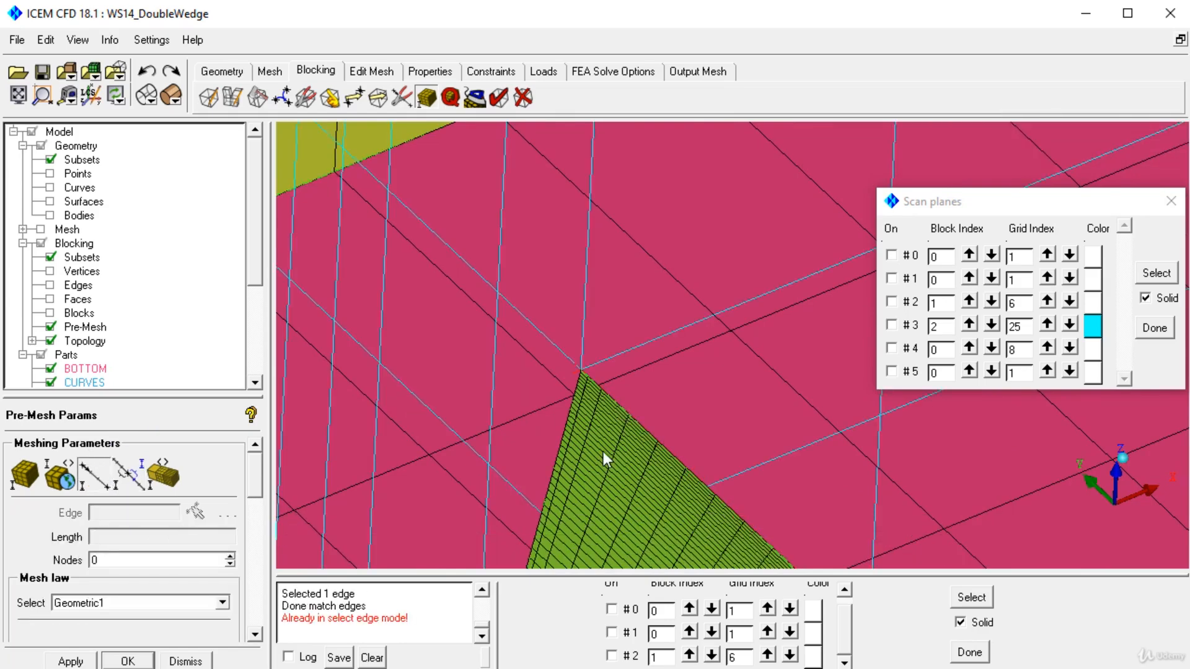
pyautogui.click(614, 430)
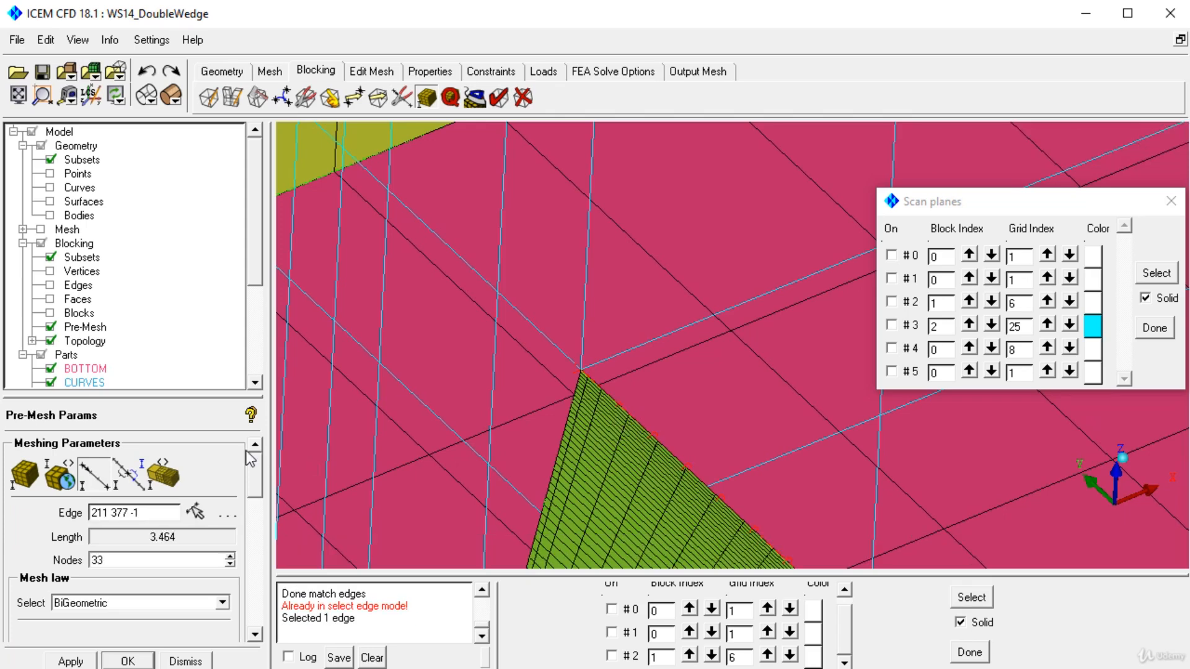
pyautogui.moveTo(255, 468); pyautogui.dragTo(261, 532)
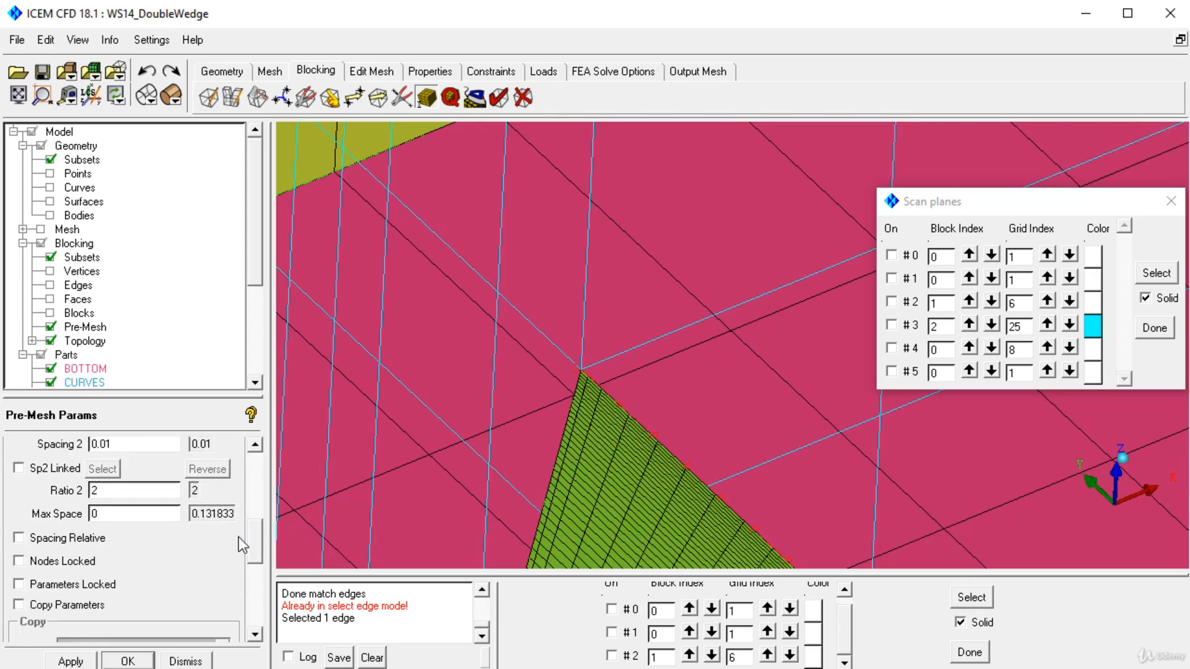
pyautogui.click(41, 614)
pyautogui.moveTo(790, 322); pyautogui.dragTo(534, 243)
pyautogui.moveTo(534, 242); pyautogui.dragTo(610, 372, button='right')
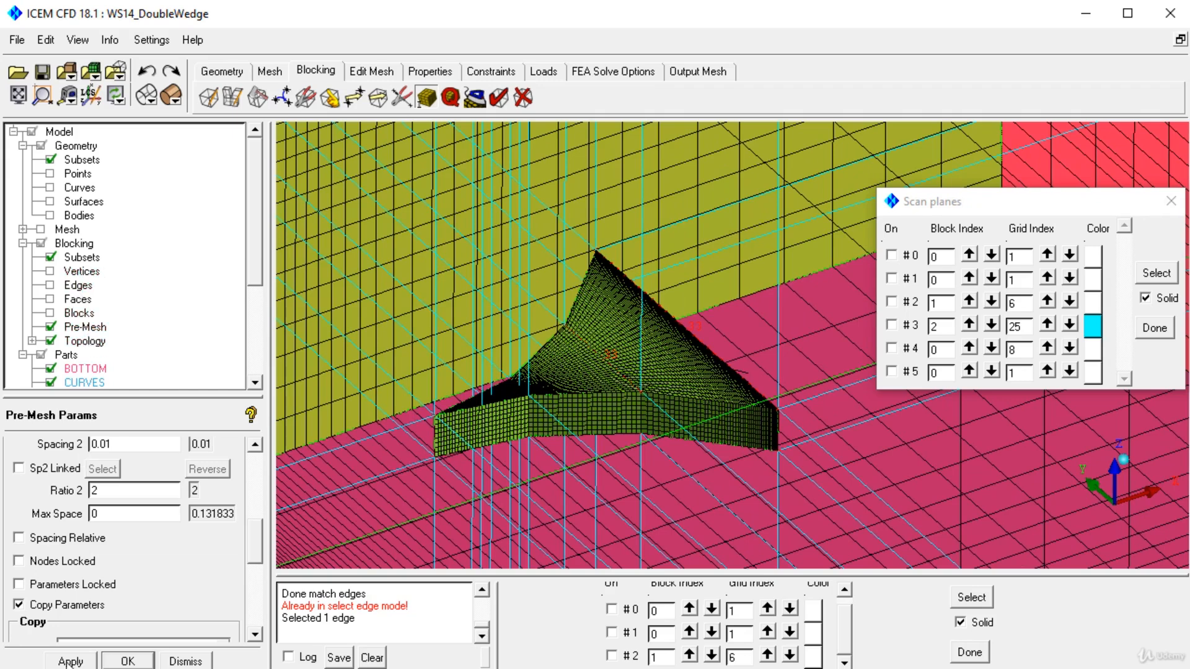
pyautogui.rightClick(77, 328)
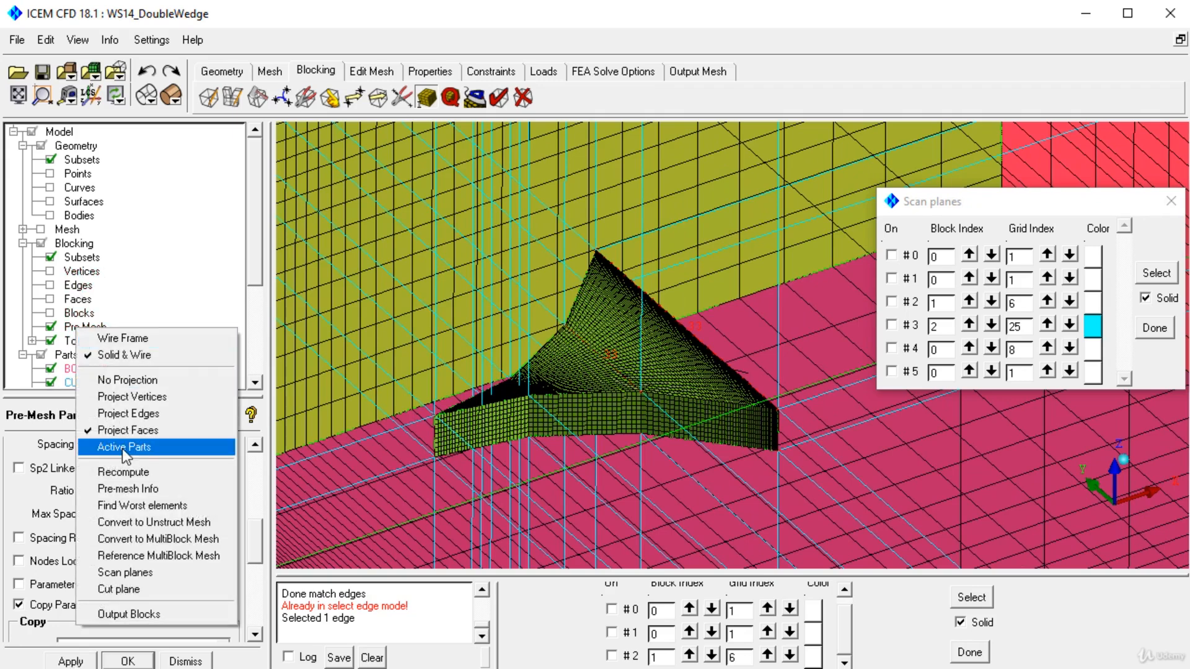
pyautogui.click(126, 473)
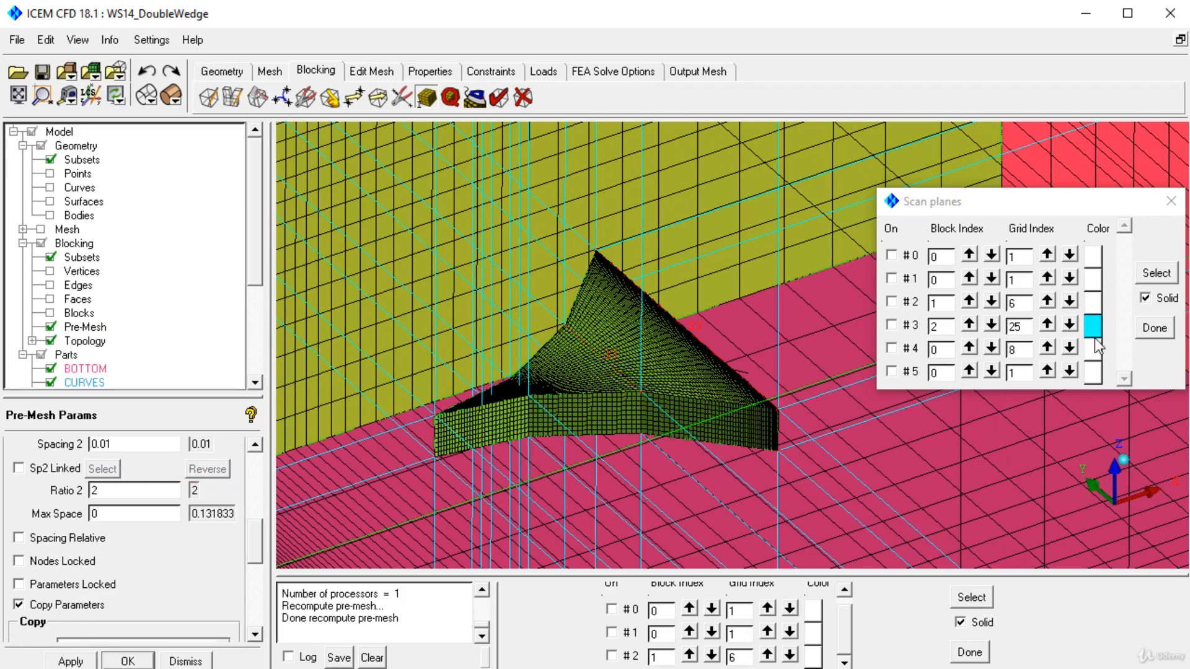
# Step: Show the cyan scan plane at the wedge again and inspect the recomputed mesh at the side-face corner
pyautogui.click(1156, 276)
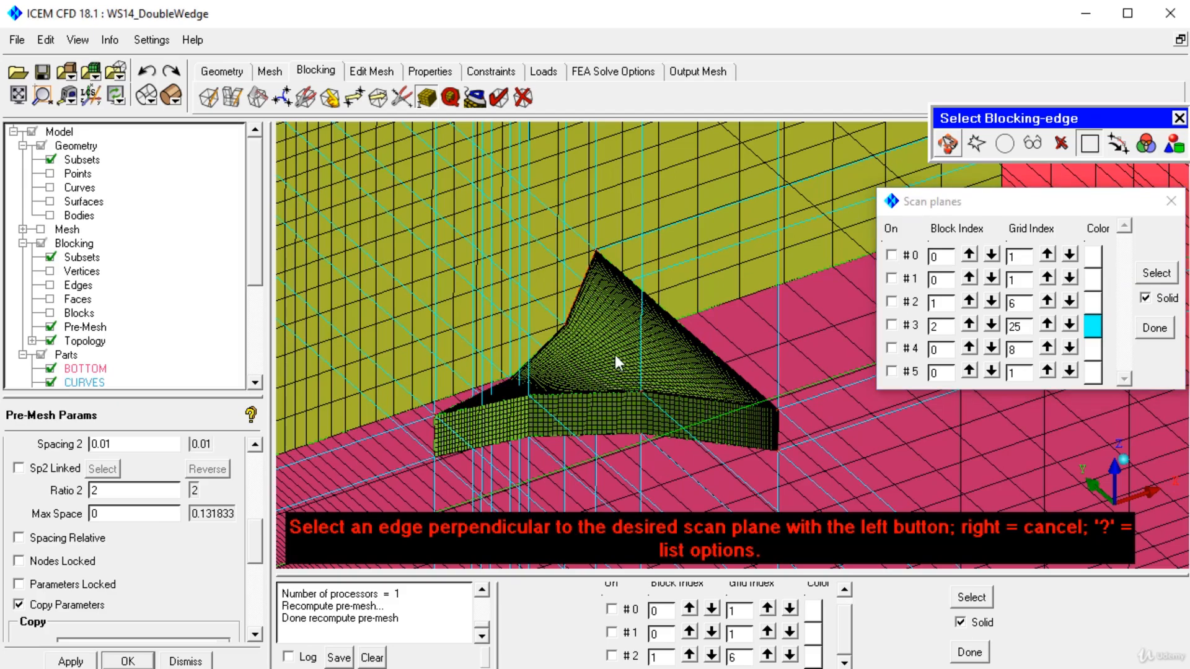
pyautogui.click(643, 379)
pyautogui.moveTo(644, 381); pyautogui.dragTo(763, 102)
pyautogui.moveTo(766, 130); pyautogui.dragTo(857, 545, button='right')
pyautogui.moveTo(886, 540); pyautogui.dragTo(681, 342, button='middle')
pyautogui.moveTo(685, 344); pyautogui.dragTo(737, 502, button='right')
pyautogui.moveTo(633, 204); pyautogui.dragTo(611, 407, button='right')
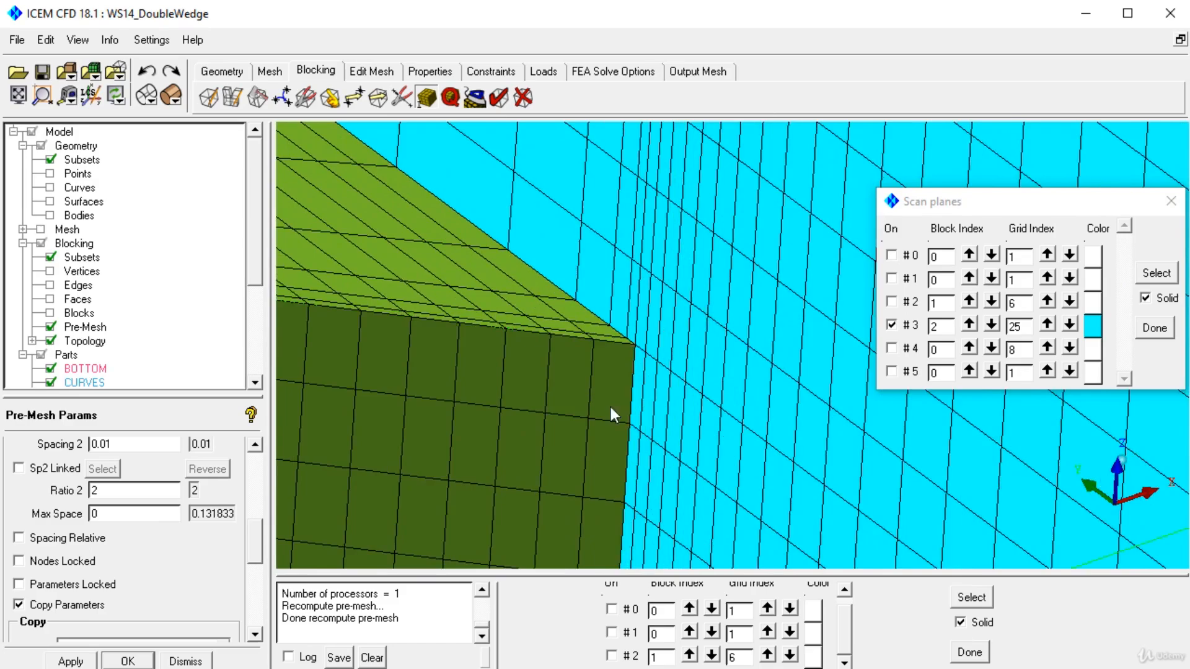
# Step: Examine the mesh transition on the cyan scan plane around the wedge and across the whole domain
pyautogui.moveTo(524, 417); pyautogui.dragTo(874, 484, button='middle')
pyautogui.moveTo(806, 303); pyautogui.dragTo(862, 483, button='right')
pyautogui.moveTo(911, 502); pyautogui.dragTo(580, 423, button='middle')
pyautogui.moveTo(632, 248); pyautogui.dragTo(660, 371, button='right')
pyautogui.moveTo(712, 471)
pyautogui.mouseDown(button='right')
pyautogui.moveTo(753, 348)
pyautogui.moveTo(759, 273)
pyautogui.mouseUp(button='right')
pyautogui.moveTo(713, 525); pyautogui.dragTo(750, 323, button='right')
pyautogui.moveTo(738, 499); pyautogui.dragTo(731, 365, button='right')
pyautogui.moveTo(700, 367); pyautogui.dragTo(673, 382)
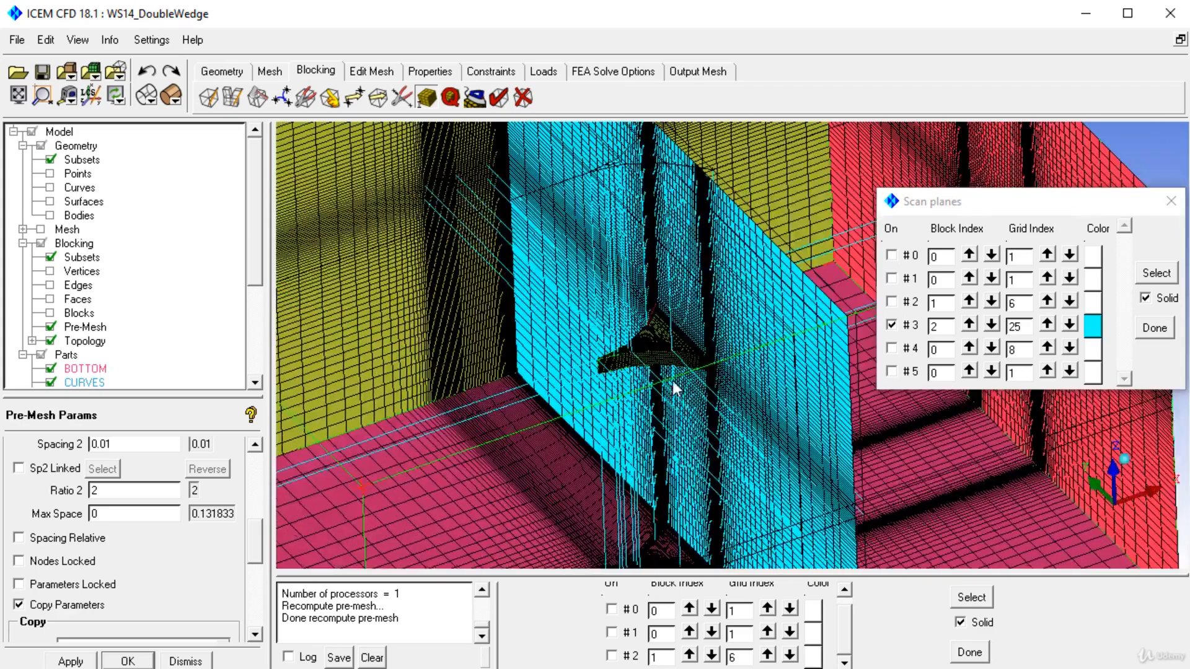
pyautogui.moveTo(578, 362); pyautogui.dragTo(473, 342)
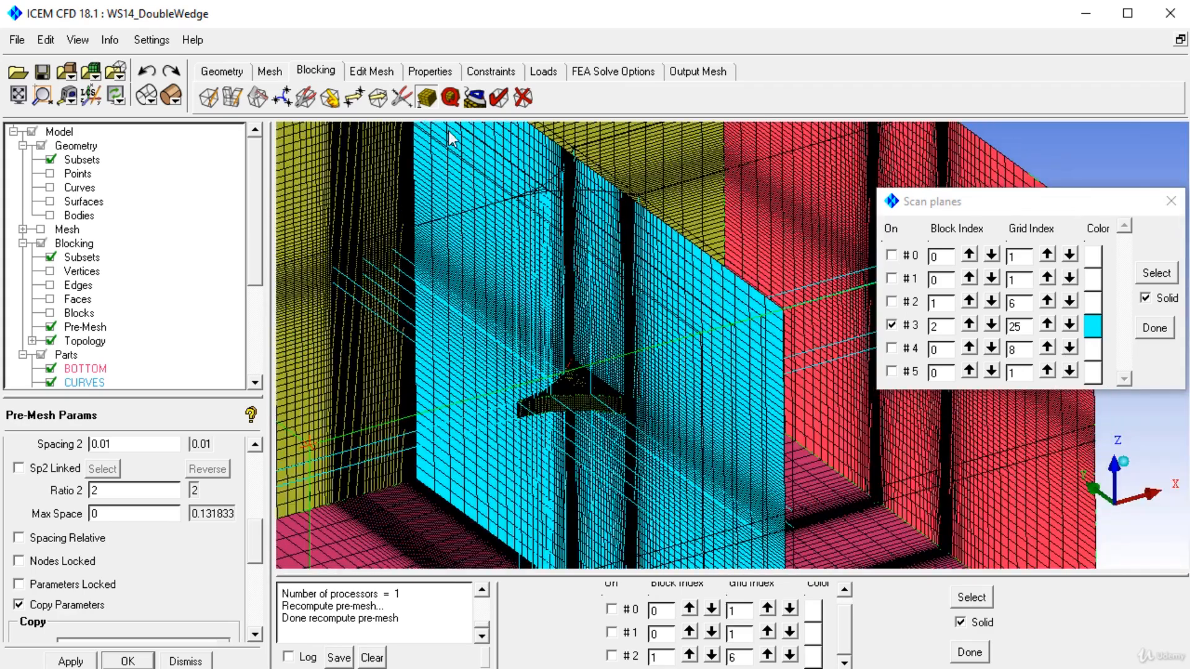
# Step: Check the pre-mesh quality with the Determinant 2x2x2 criterion and the Angle criterion
pyautogui.click(451, 98)
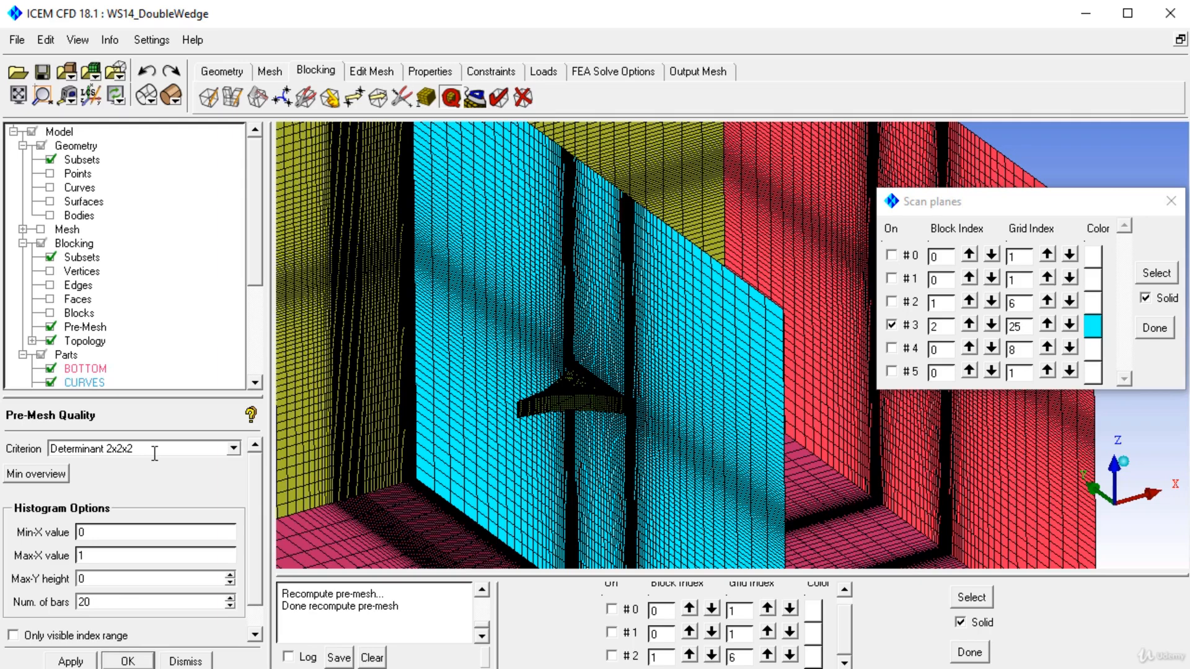
pyautogui.click(79, 661)
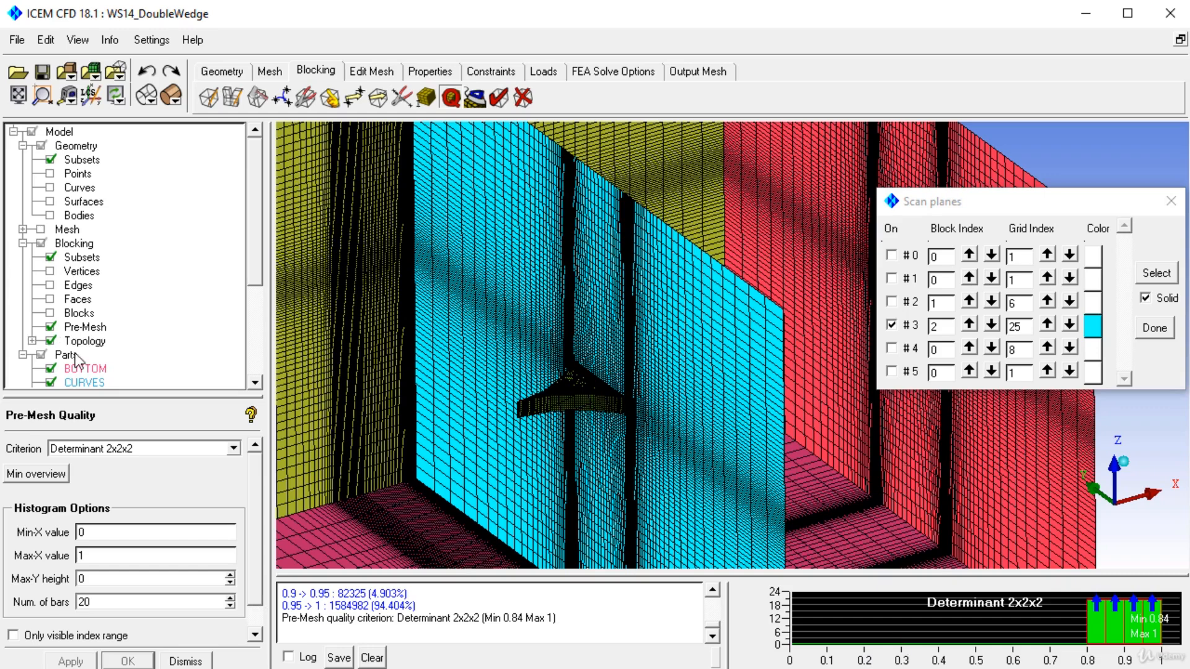
pyautogui.click(233, 448)
pyautogui.scroll(1, 197, 476)
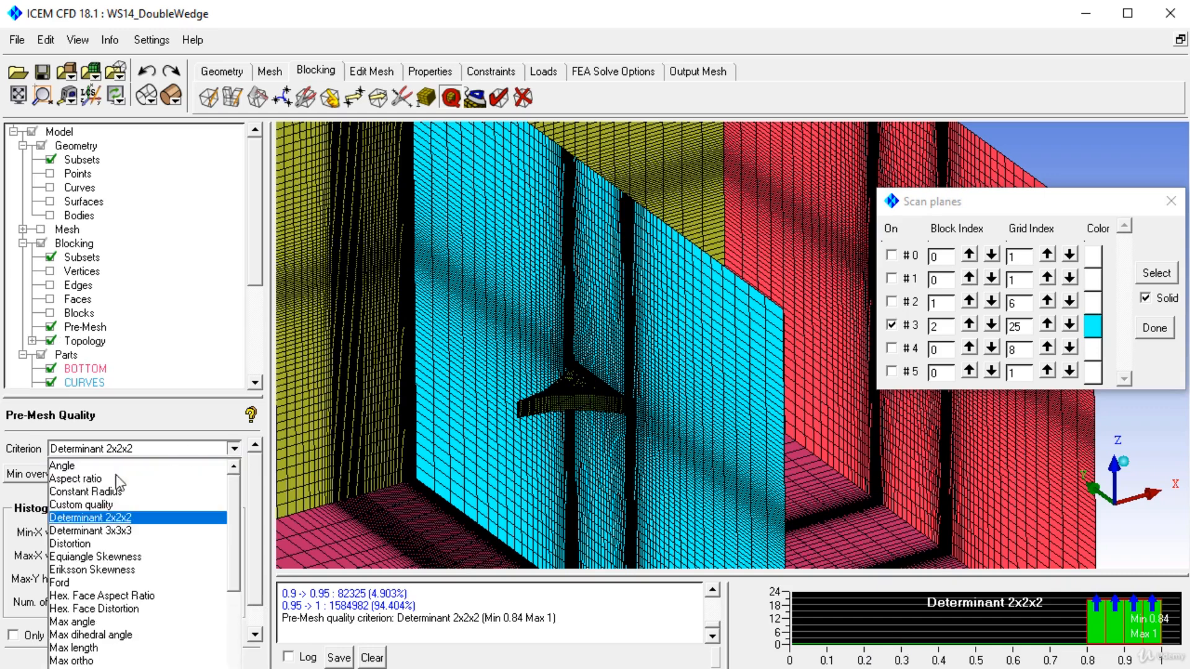
pyautogui.click(79, 466)
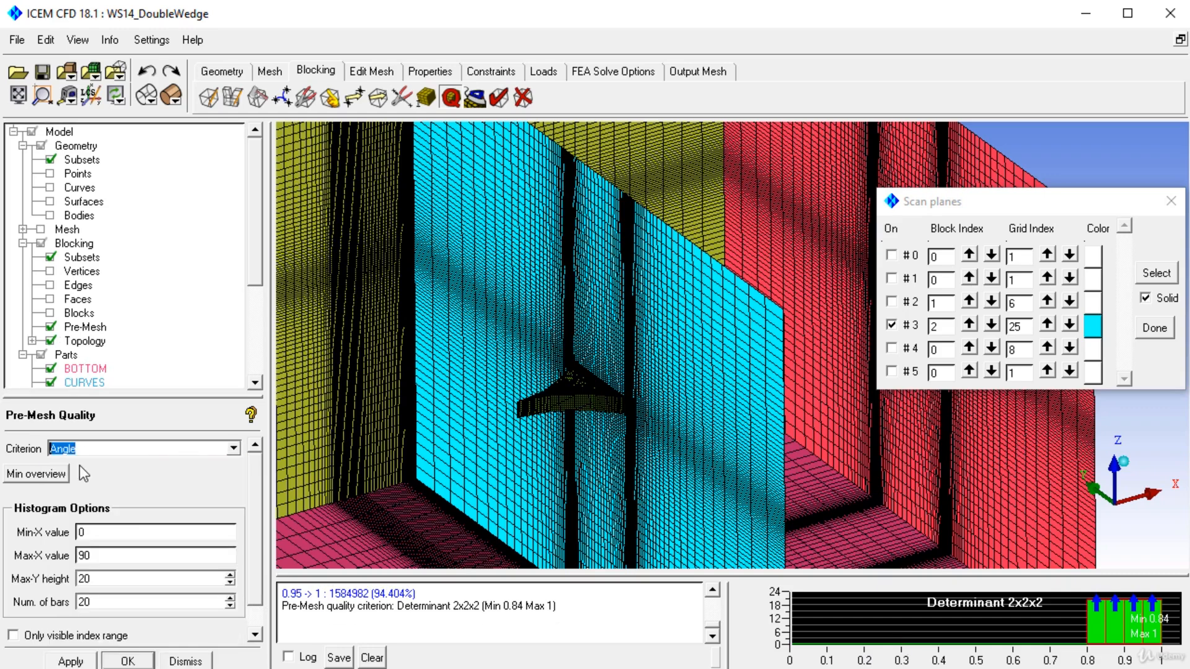
pyautogui.click(89, 661)
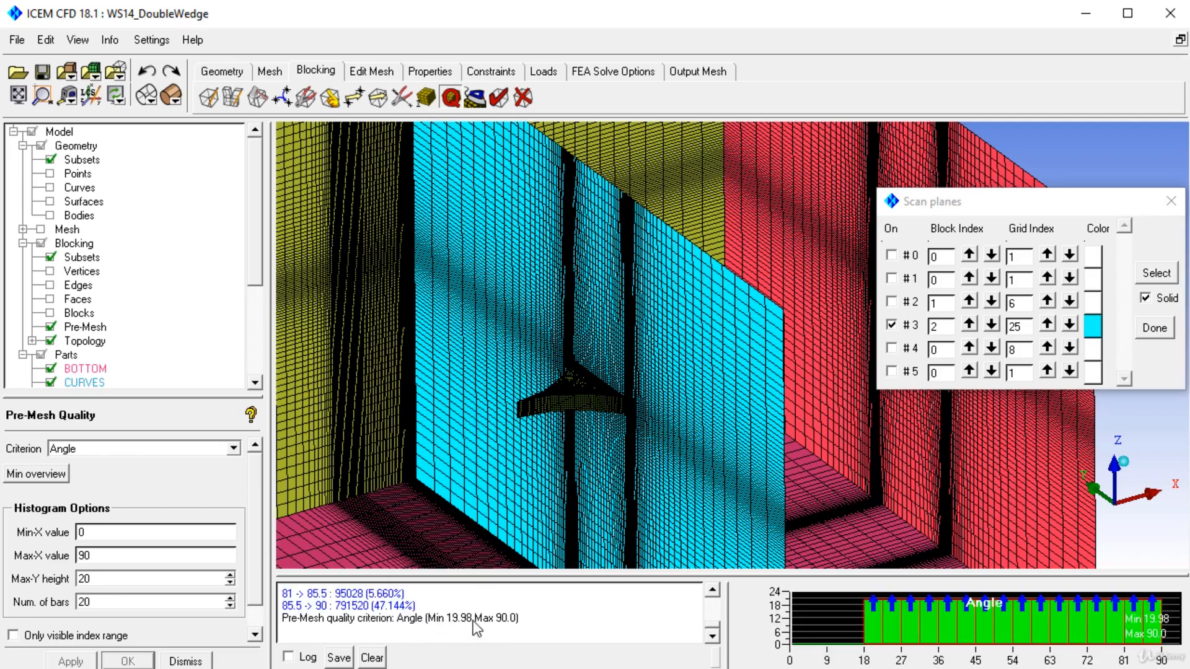
# Step: Convert the pre-mesh to an unstructured mesh
pyautogui.moveTo(542, 226); pyautogui.dragTo(587, 286)
pyautogui.rightClick(84, 328)
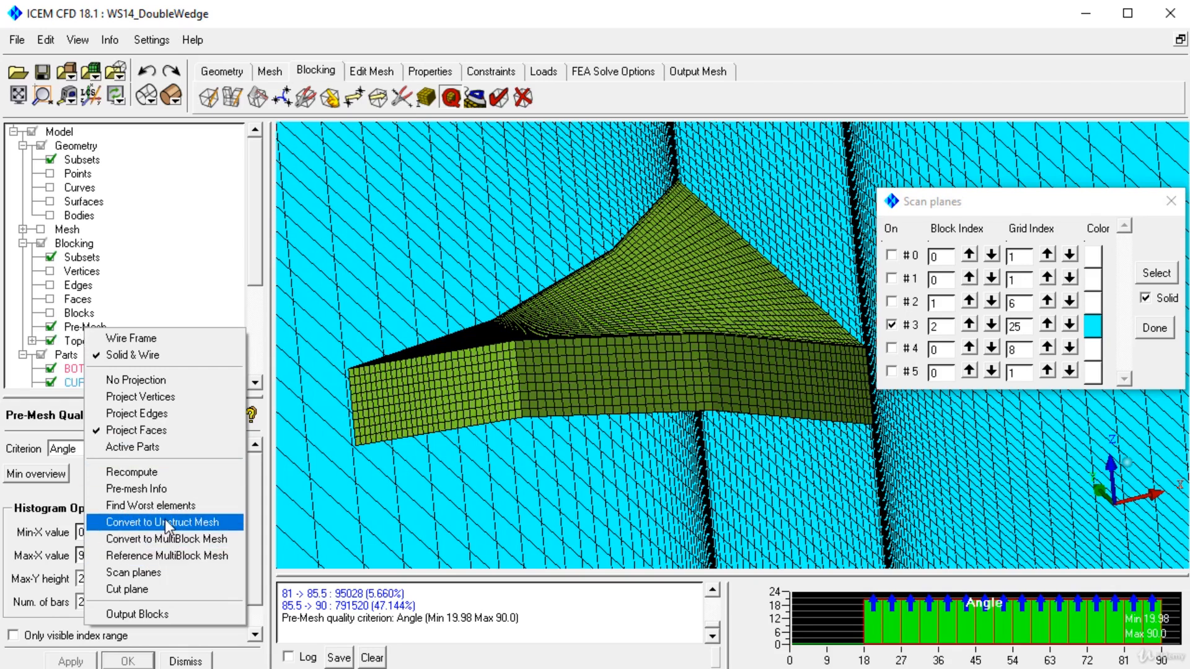
pyautogui.click(158, 524)
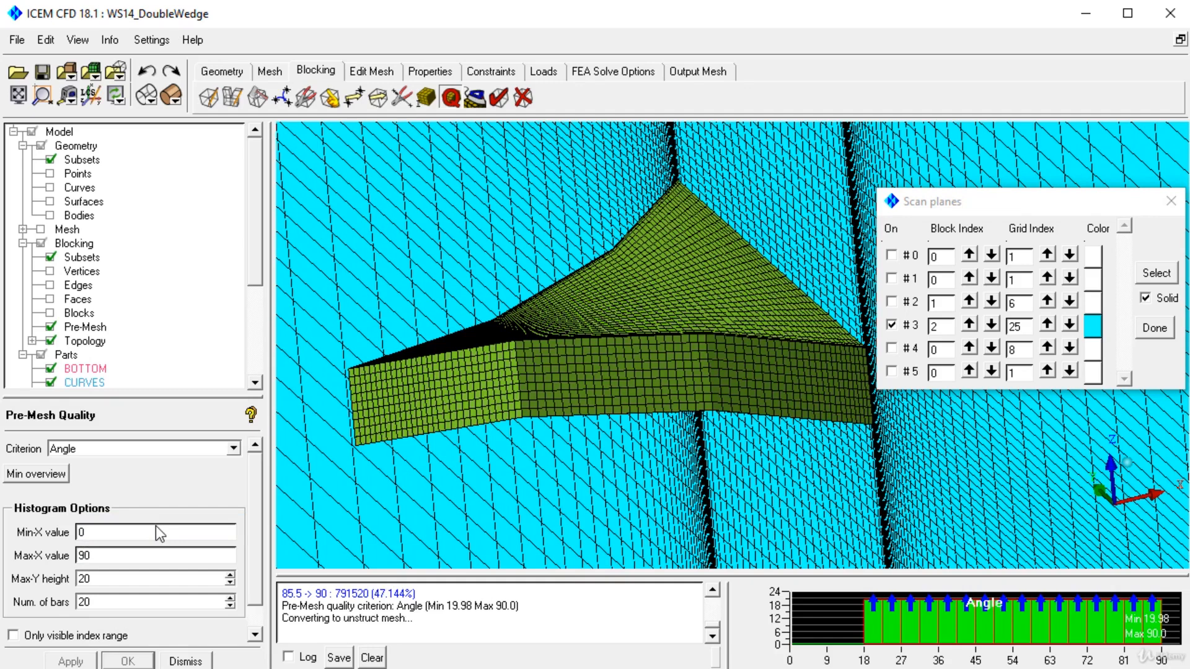
# Step: Finish loading the converted unstructured mesh and open the part boundary conditions for the ANSYS Fluent output
pyautogui.click(898, 458)
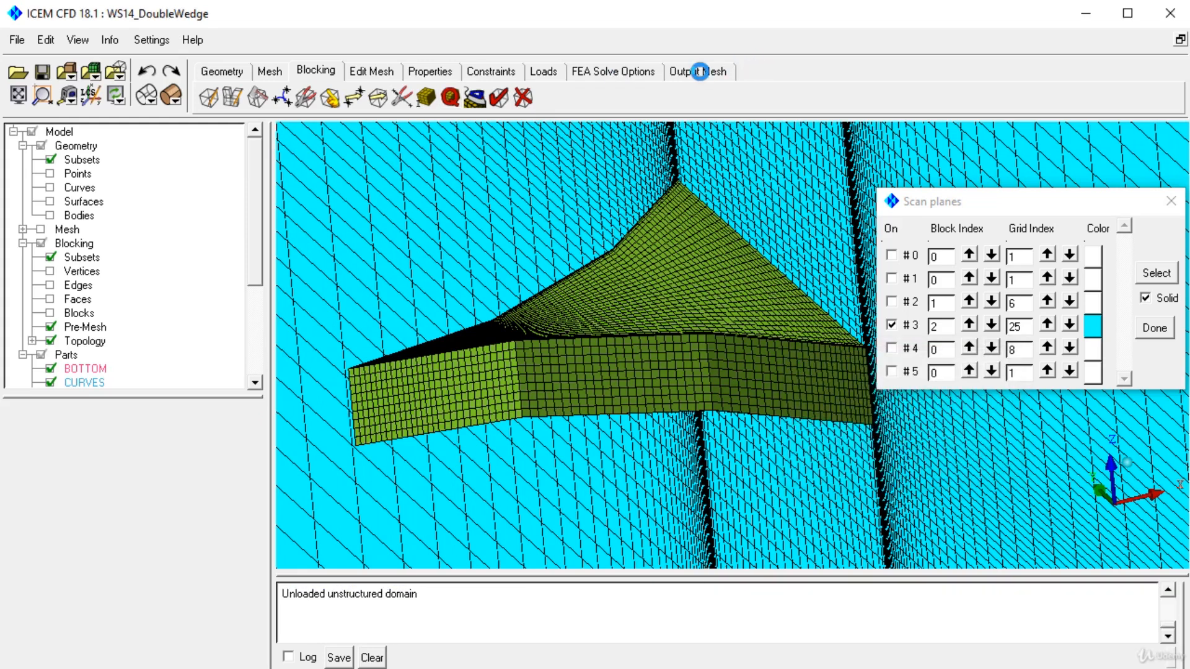
pyautogui.click(677, 73)
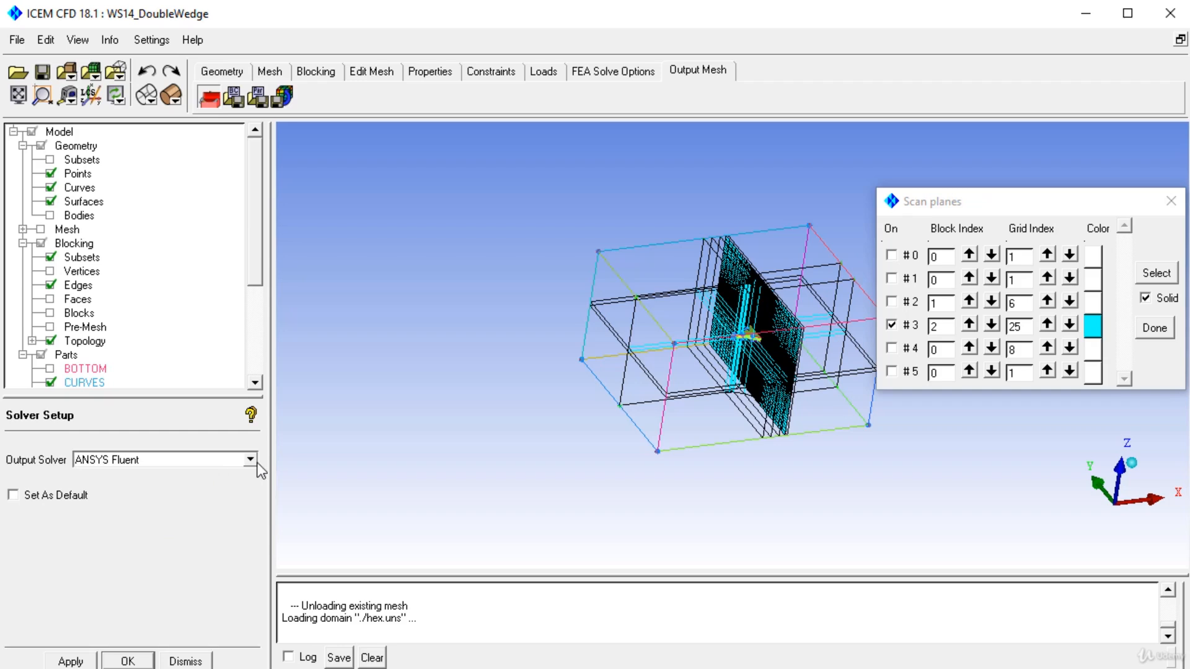
pyautogui.click(243, 101)
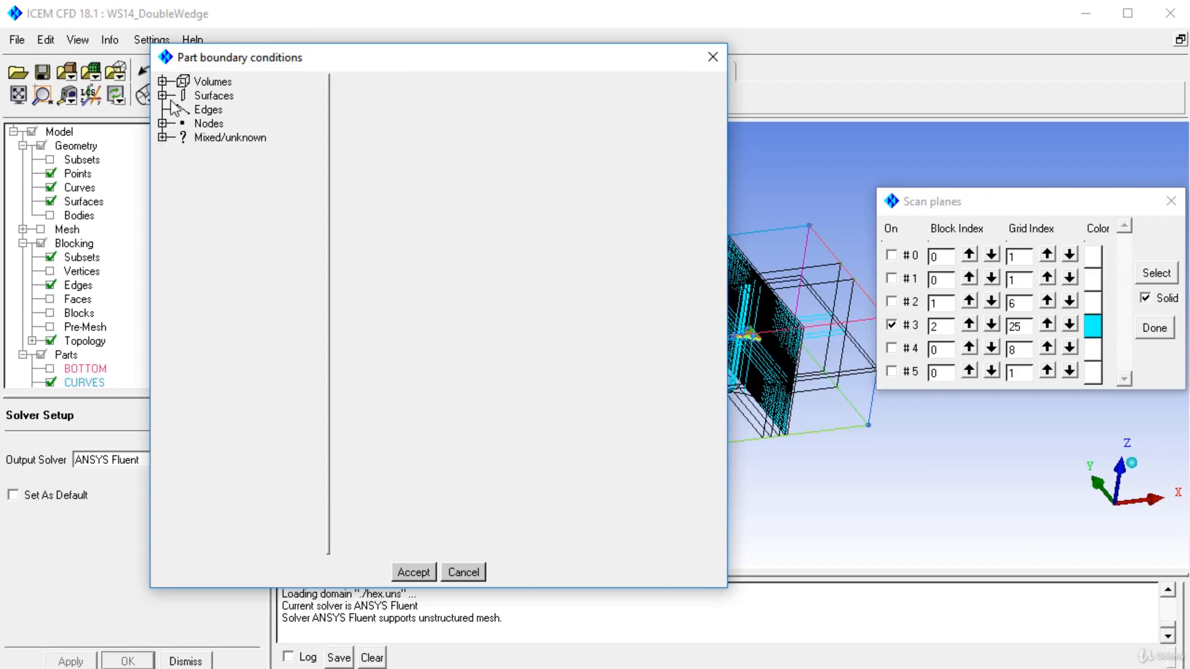
# Step: Expand the one-sided surfaces and delete the wall boundary condition from the BOTTOM part
pyautogui.click(162, 95)
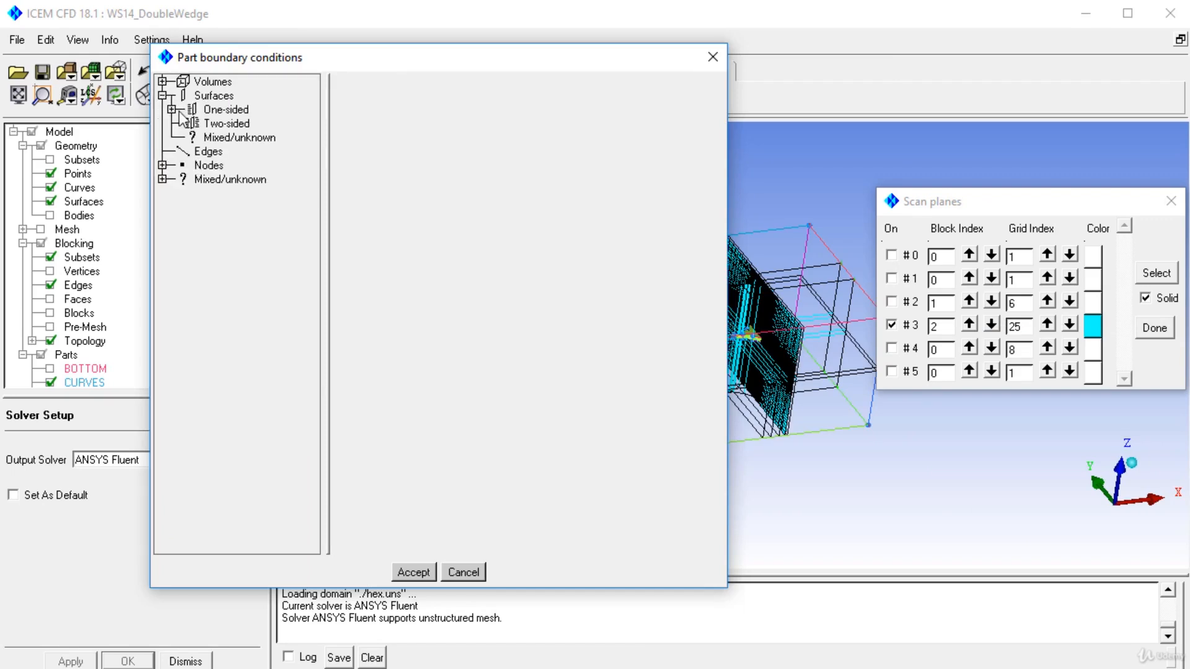
pyautogui.click(172, 109)
pyautogui.click(181, 123)
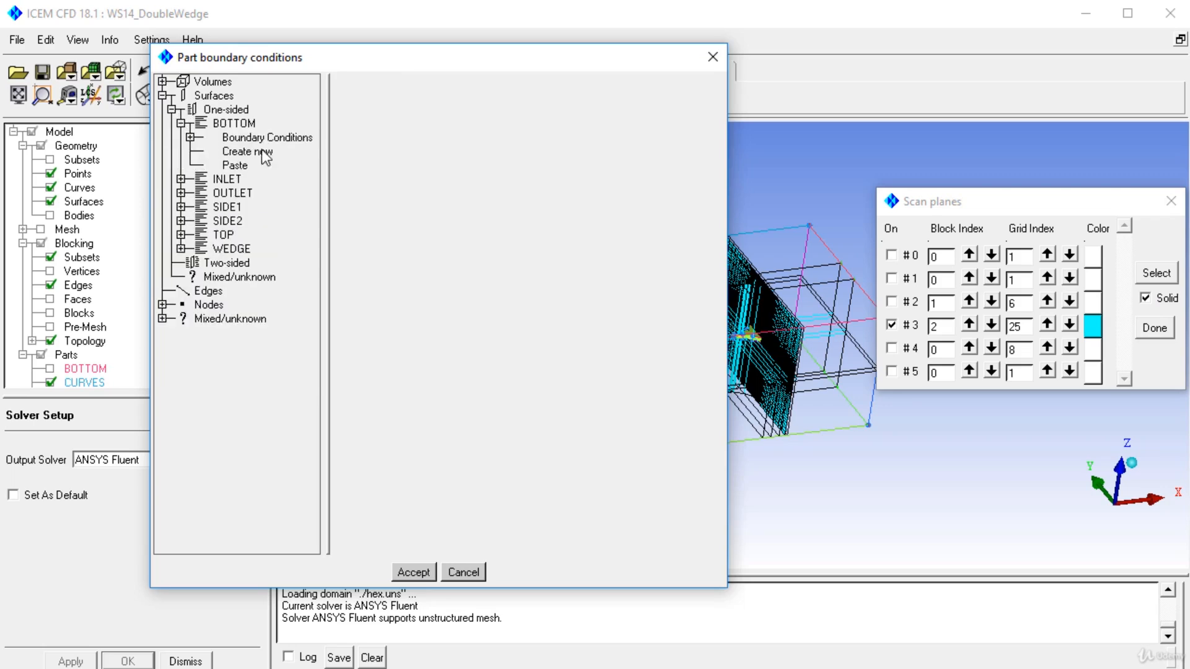
pyautogui.click(191, 138)
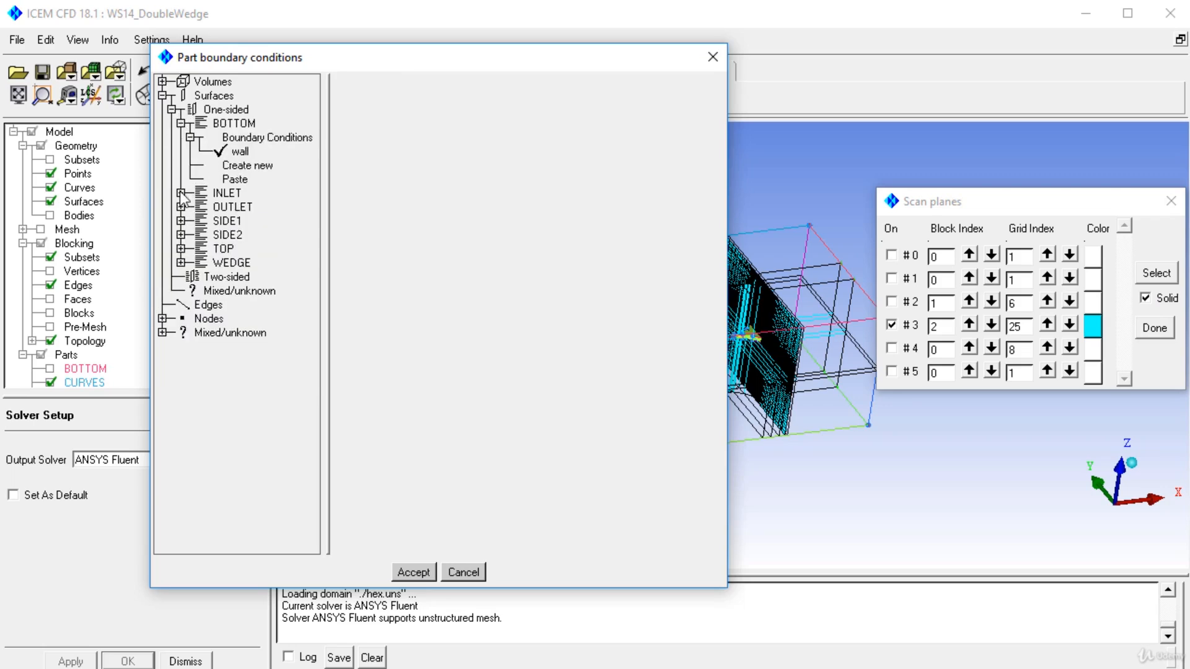
pyautogui.click(181, 193)
pyautogui.click(238, 152)
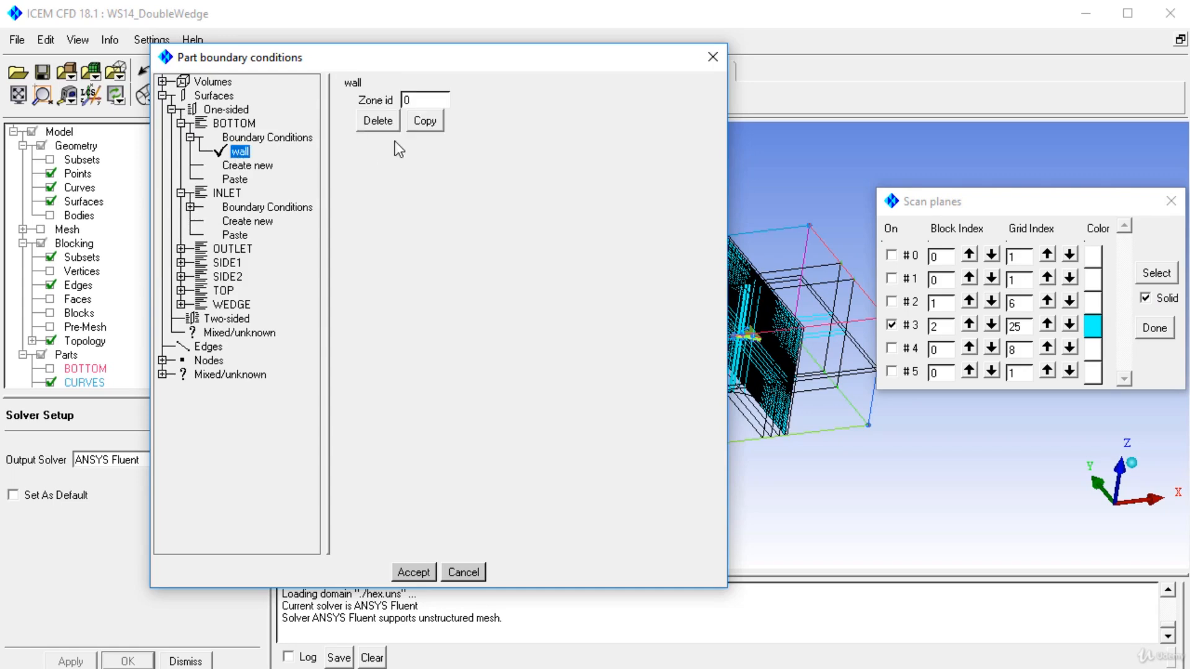
pyautogui.click(378, 121)
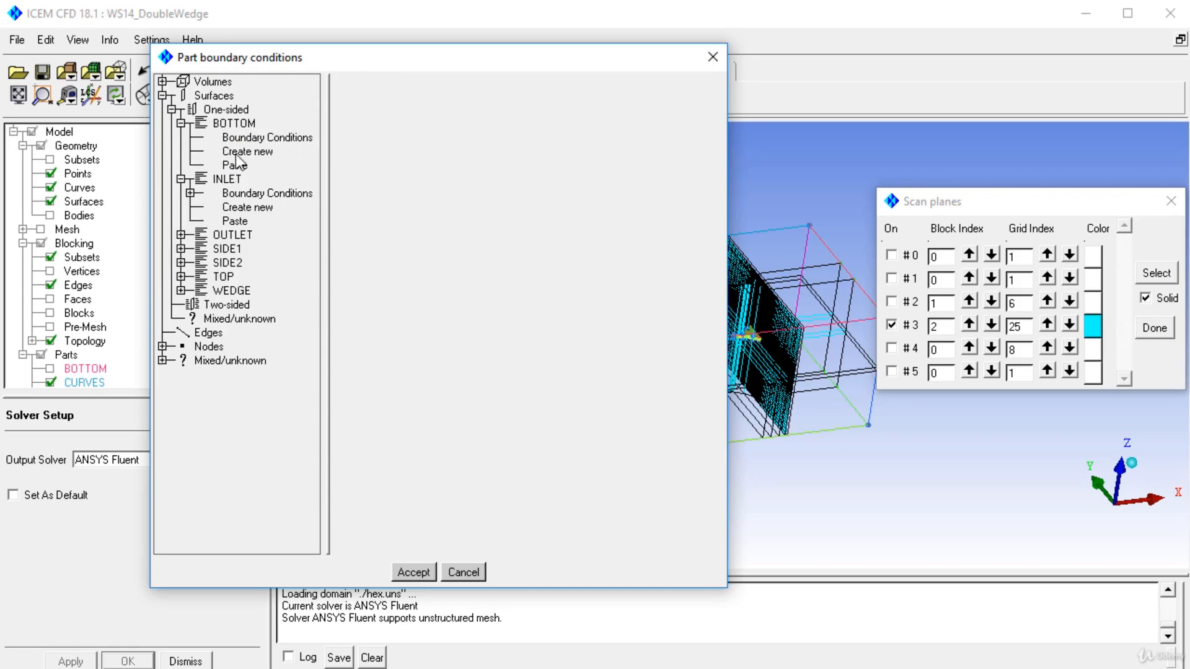
# Step: Create a new wall boundary condition on the BOTTOM part
pyautogui.click(237, 153)
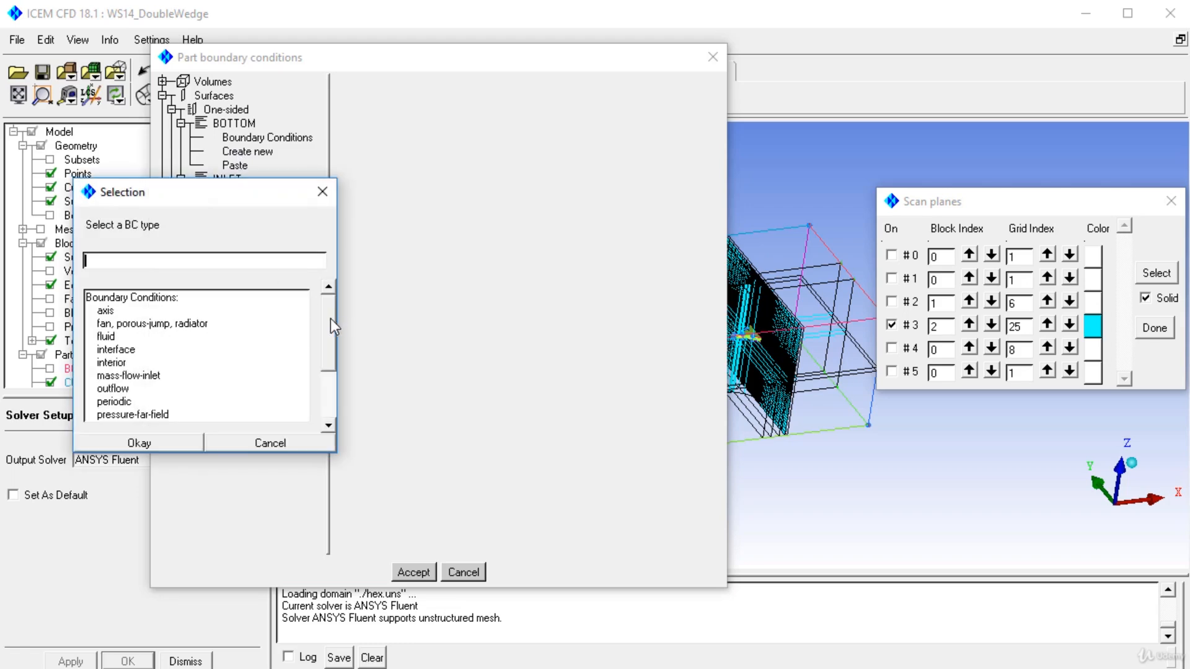
pyautogui.moveTo(330, 318); pyautogui.dragTo(328, 396)
pyautogui.click(139, 415)
pyautogui.click(150, 441)
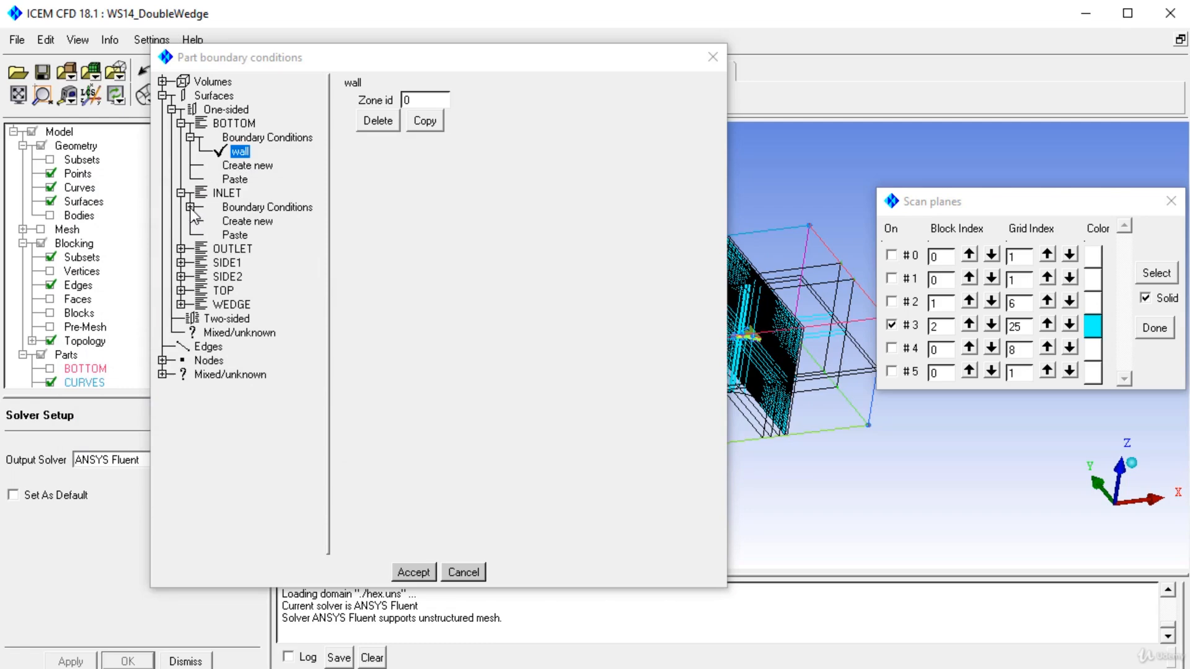
# Step: Review the INLET and OUTLET boundary conditions and delete the wall boundary condition from SIDE1
pyautogui.click(259, 220)
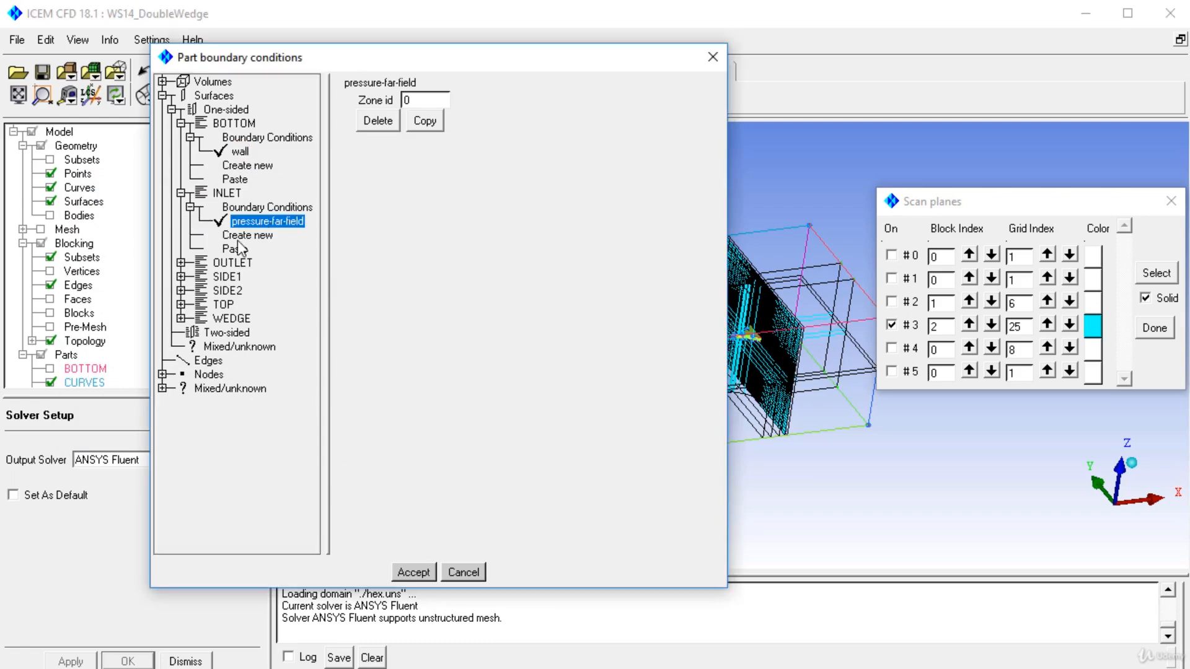
pyautogui.click(181, 264)
pyautogui.click(191, 278)
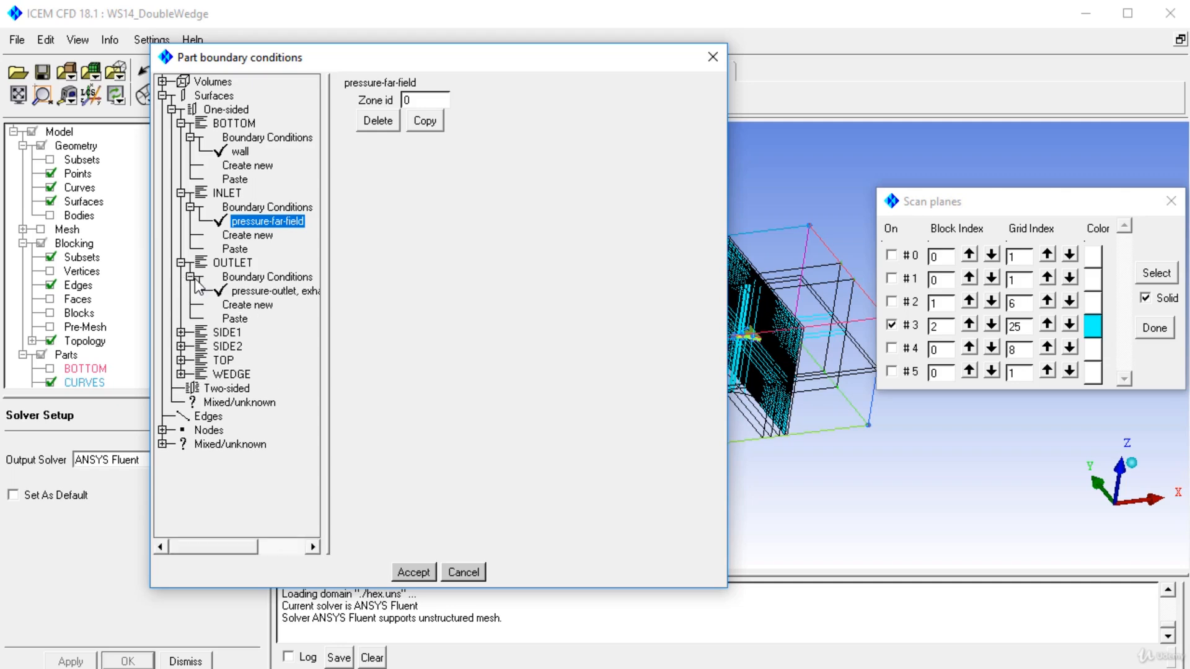
pyautogui.click(181, 333)
pyautogui.click(191, 346)
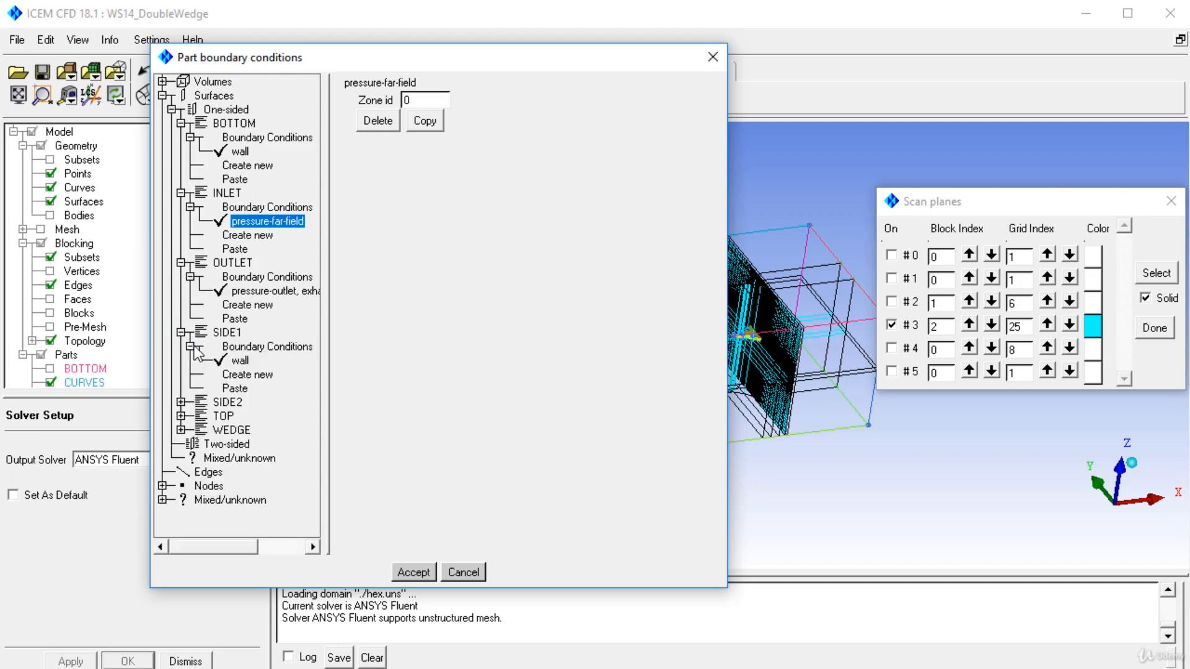
pyautogui.click(239, 361)
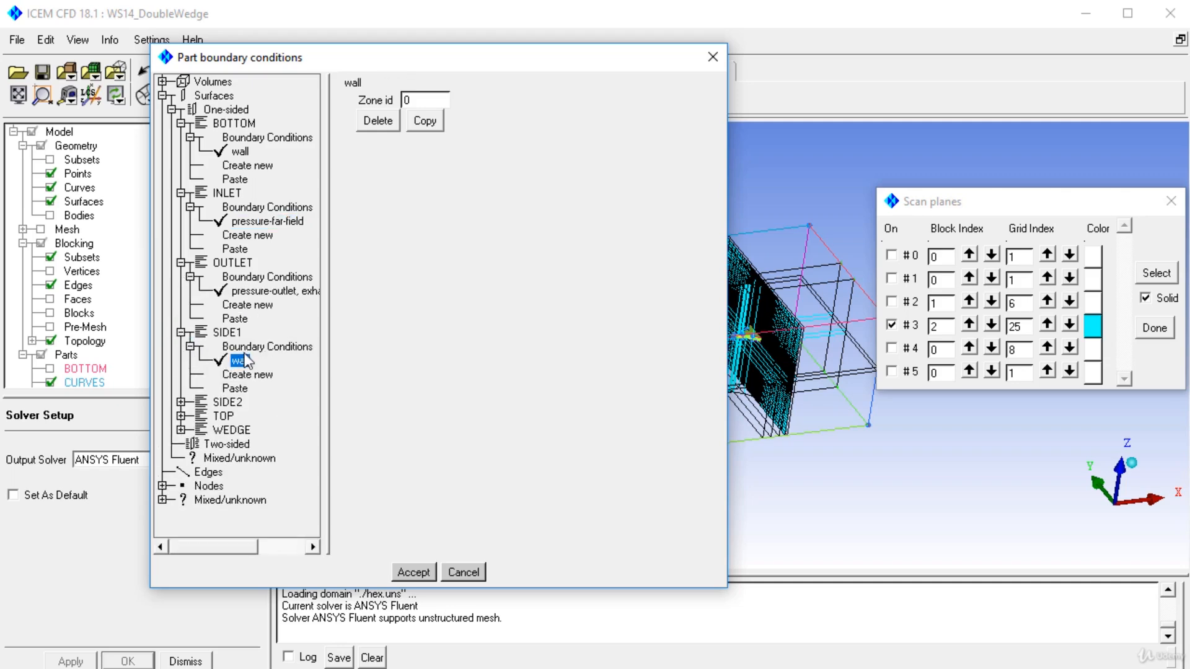
pyautogui.click(378, 120)
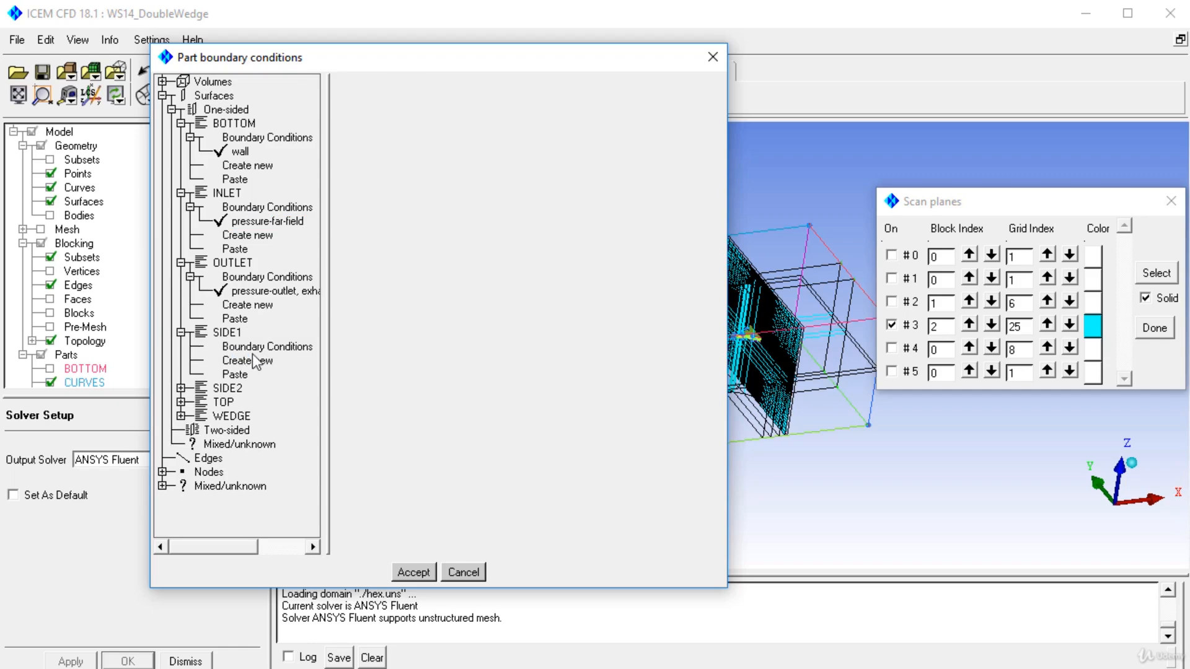
# Step: Copy BOTTOM's wall boundary condition, delete it from BOTTOM and paste the copied values onto SIDE1
pyautogui.click(241, 152)
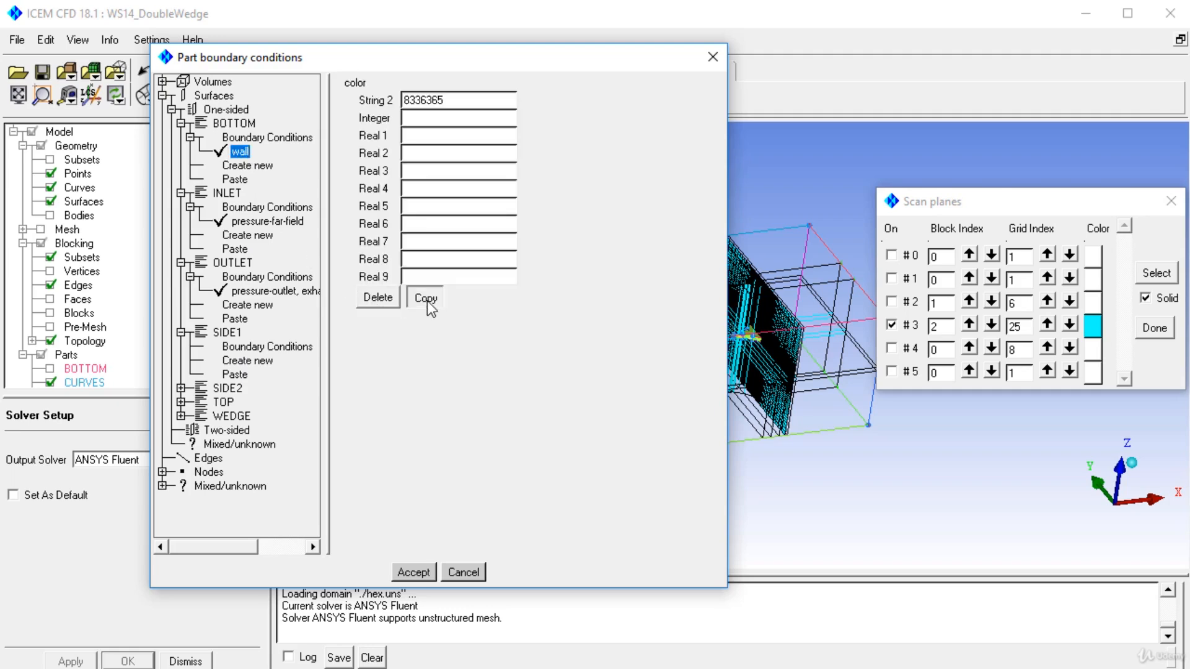
pyautogui.click(425, 298)
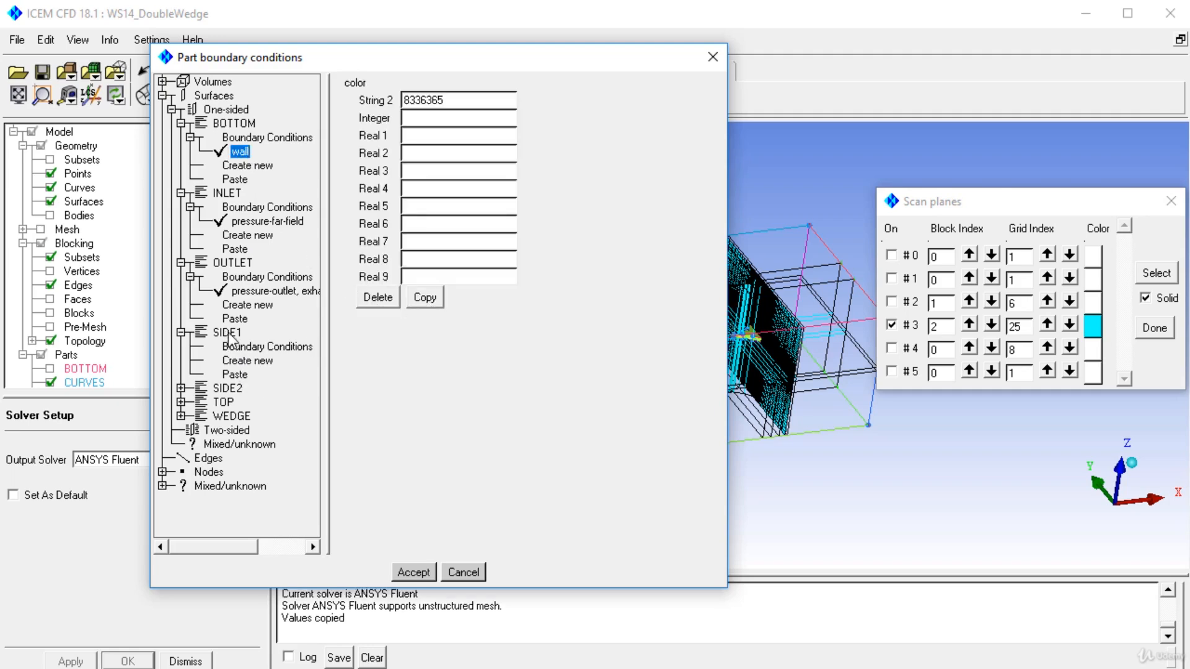
pyautogui.click(238, 375)
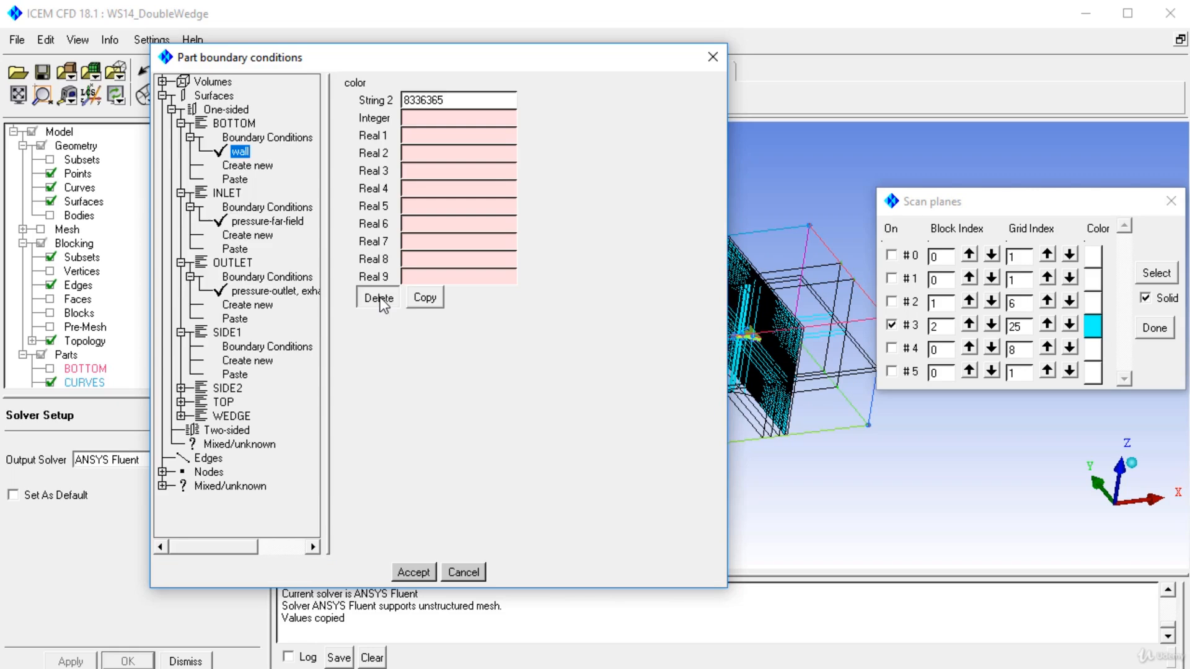
pyautogui.click(379, 299)
pyautogui.click(243, 364)
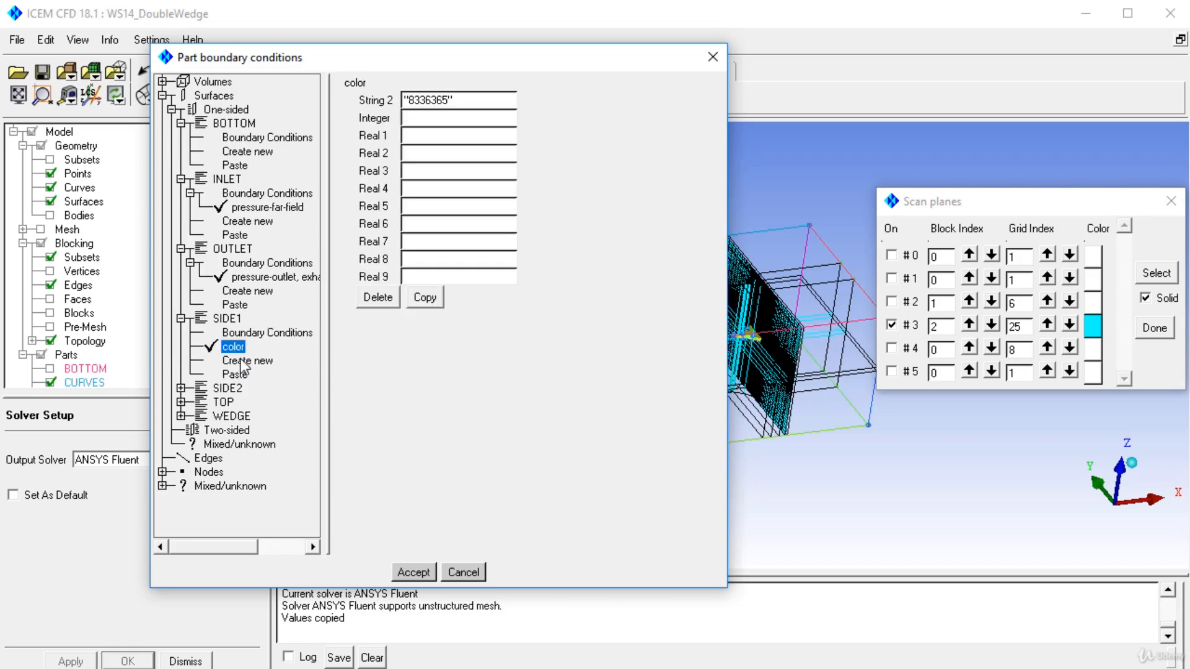
# Step: Expand SIDE2's boundary conditions, delete the pasted color entry from SIDE1 and accept the part boundary conditions
pyautogui.click(181, 388)
pyautogui.click(190, 402)
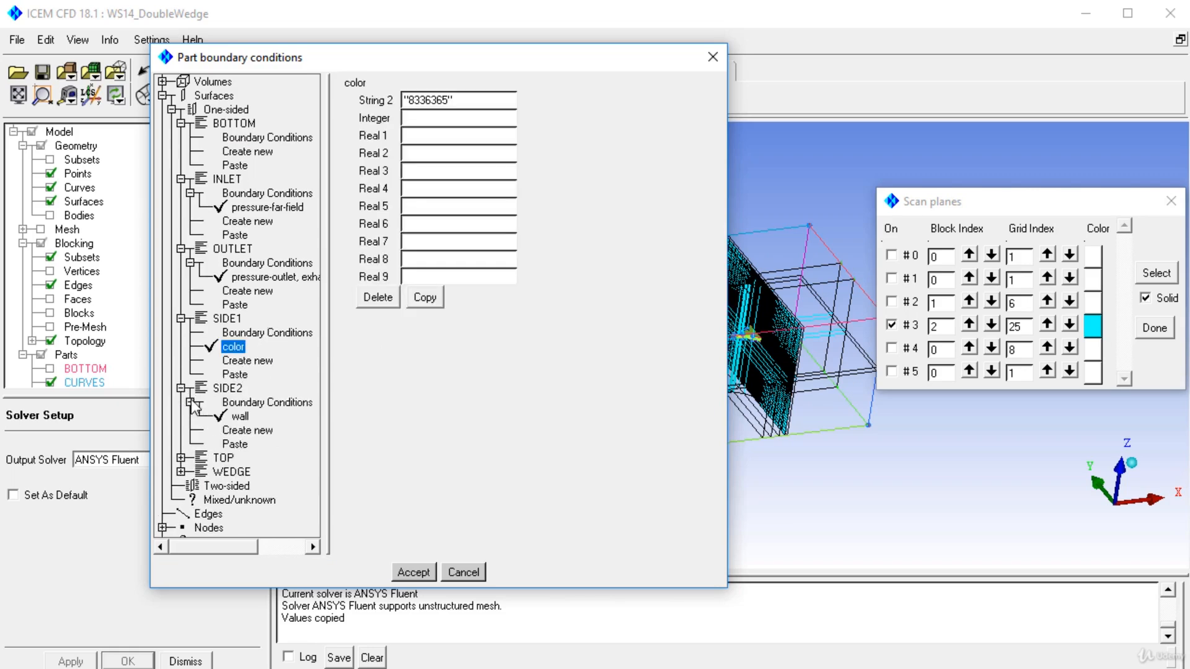
pyautogui.click(242, 416)
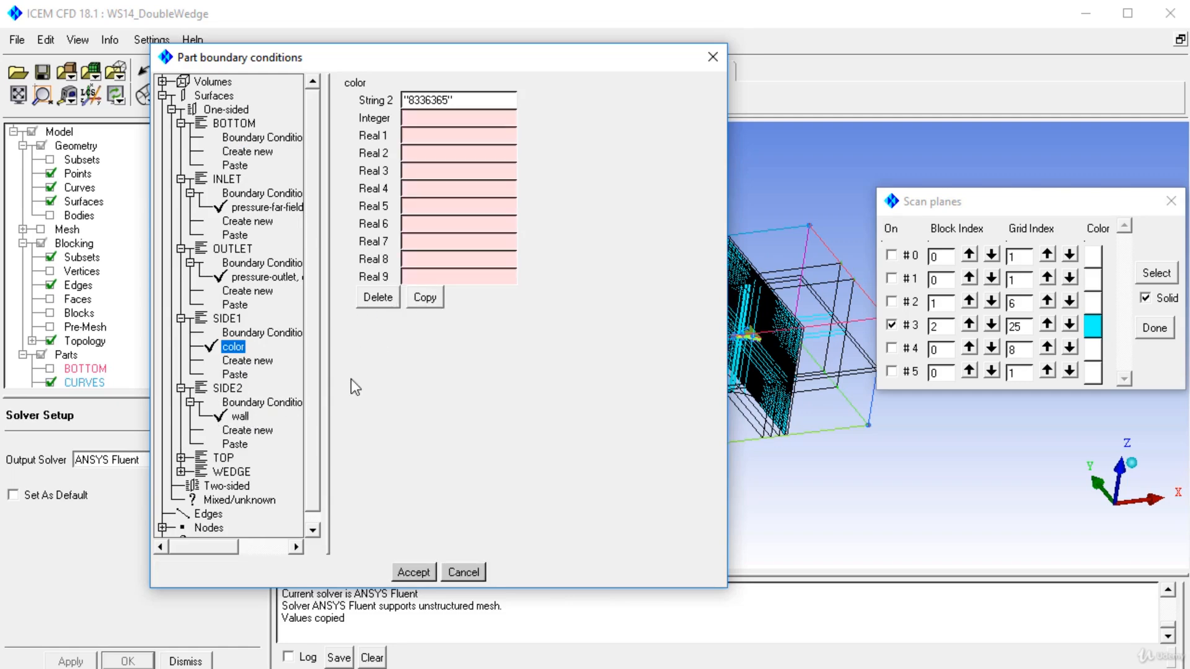
pyautogui.click(413, 573)
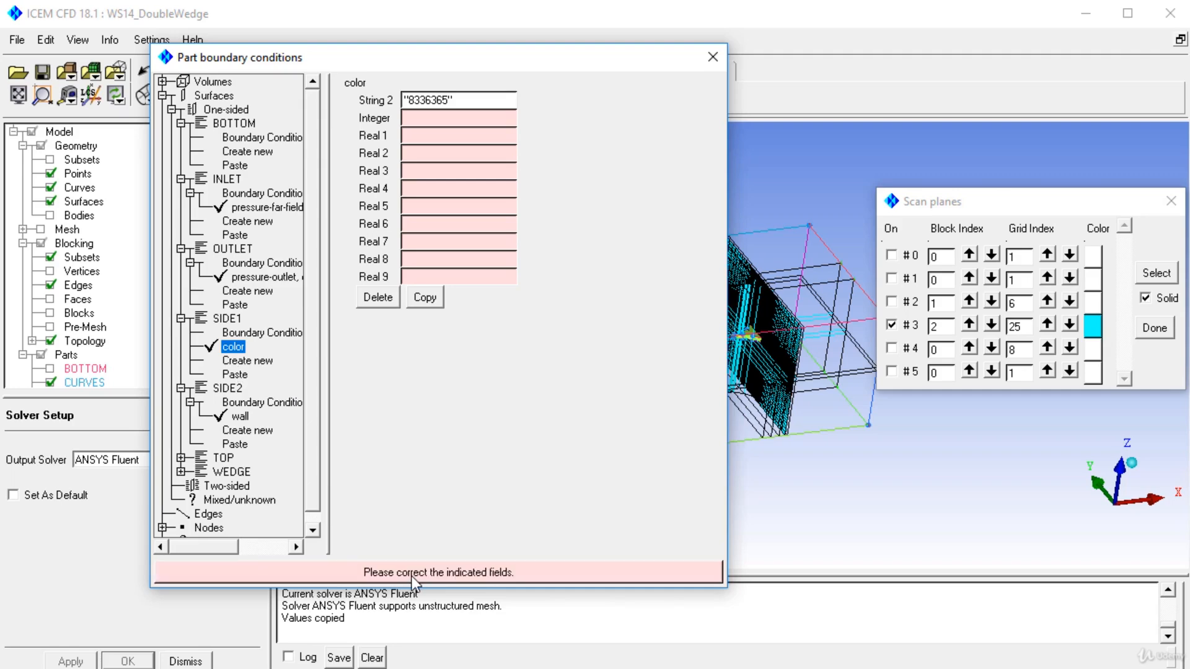
pyautogui.click(433, 304)
pyautogui.click(374, 296)
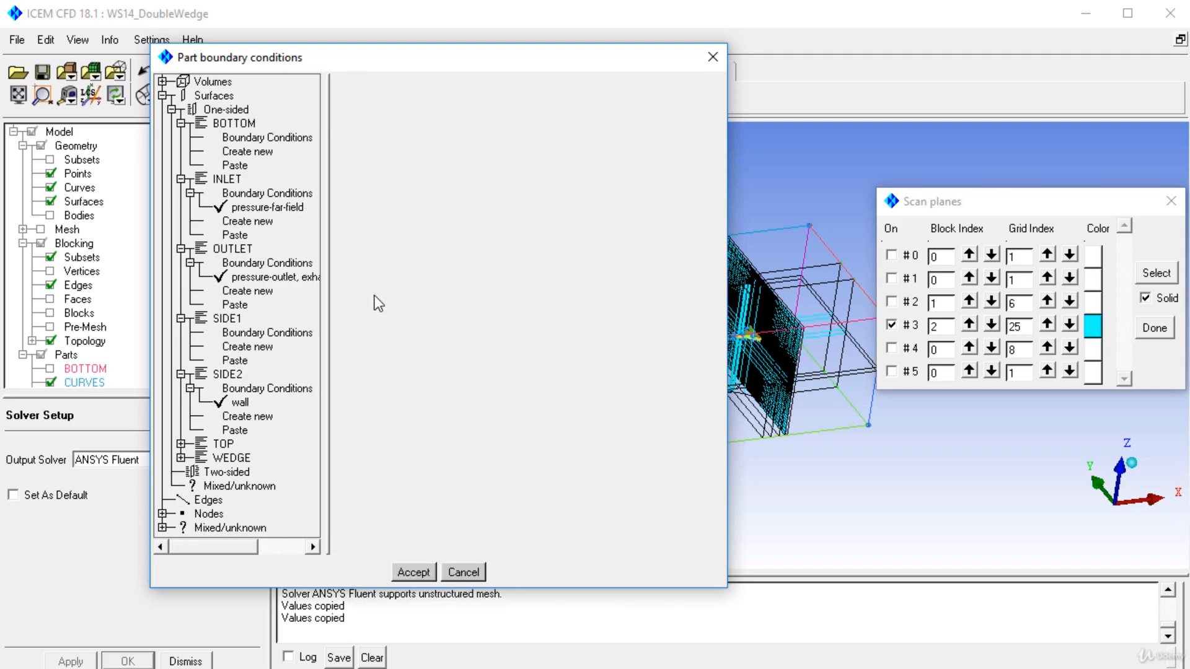
pyautogui.click(409, 569)
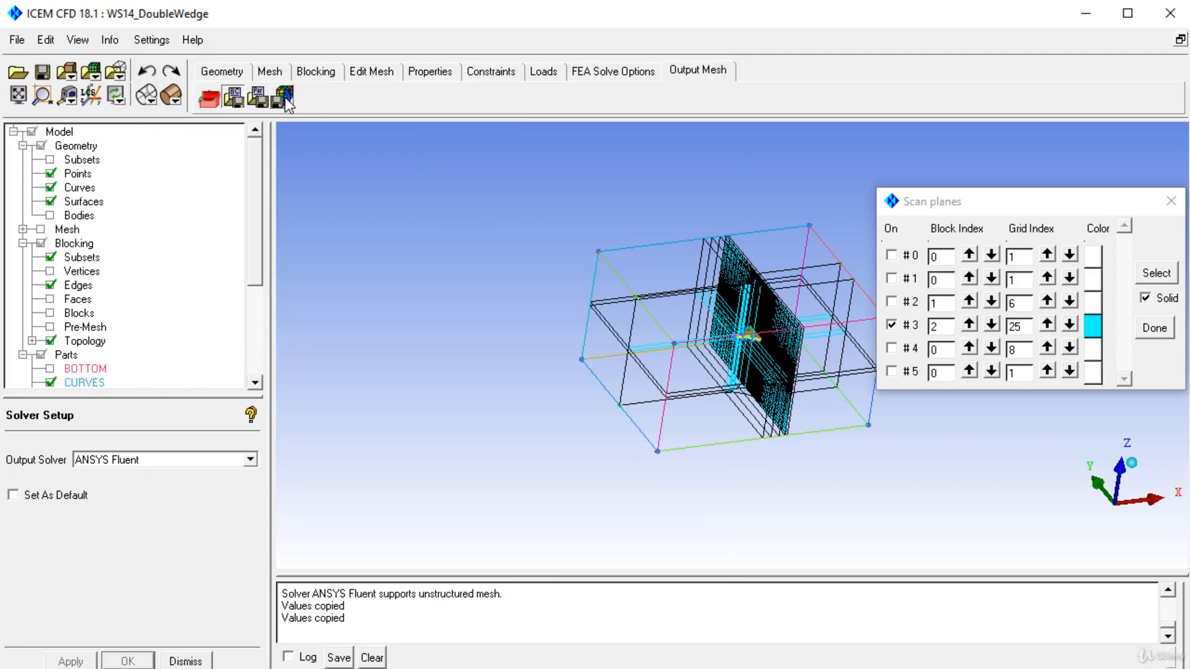
# Step: Start writing the Fluent solver input, saving the current project and selecting the unstructured domain to export
pyautogui.click(284, 97)
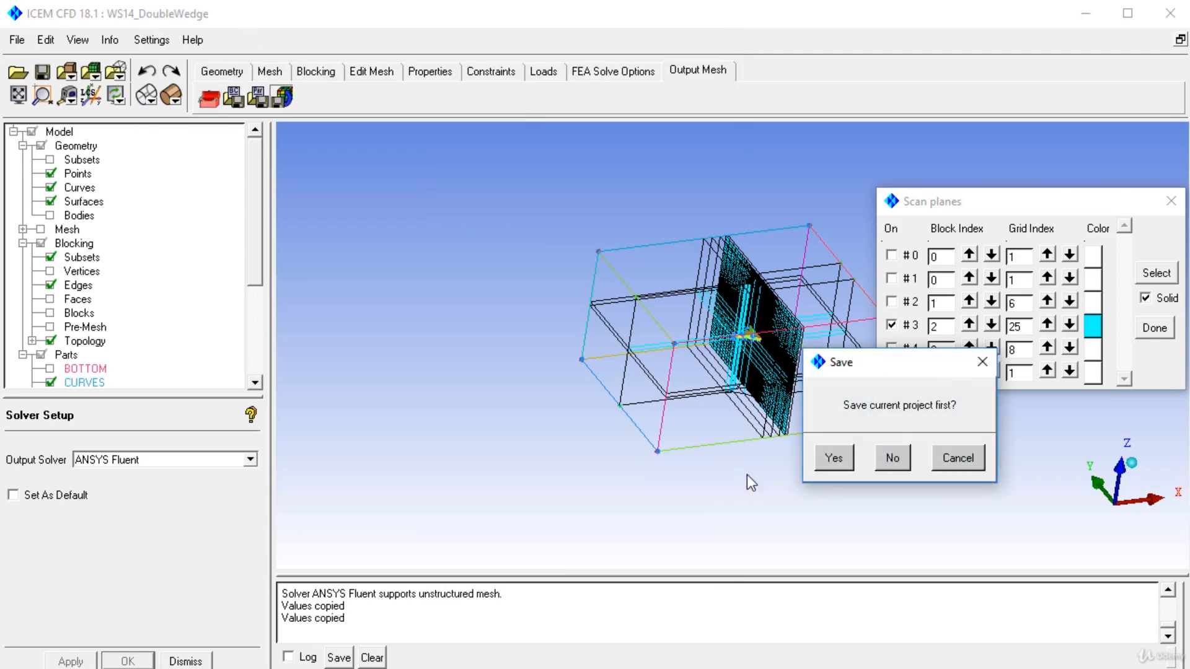
pyautogui.click(817, 464)
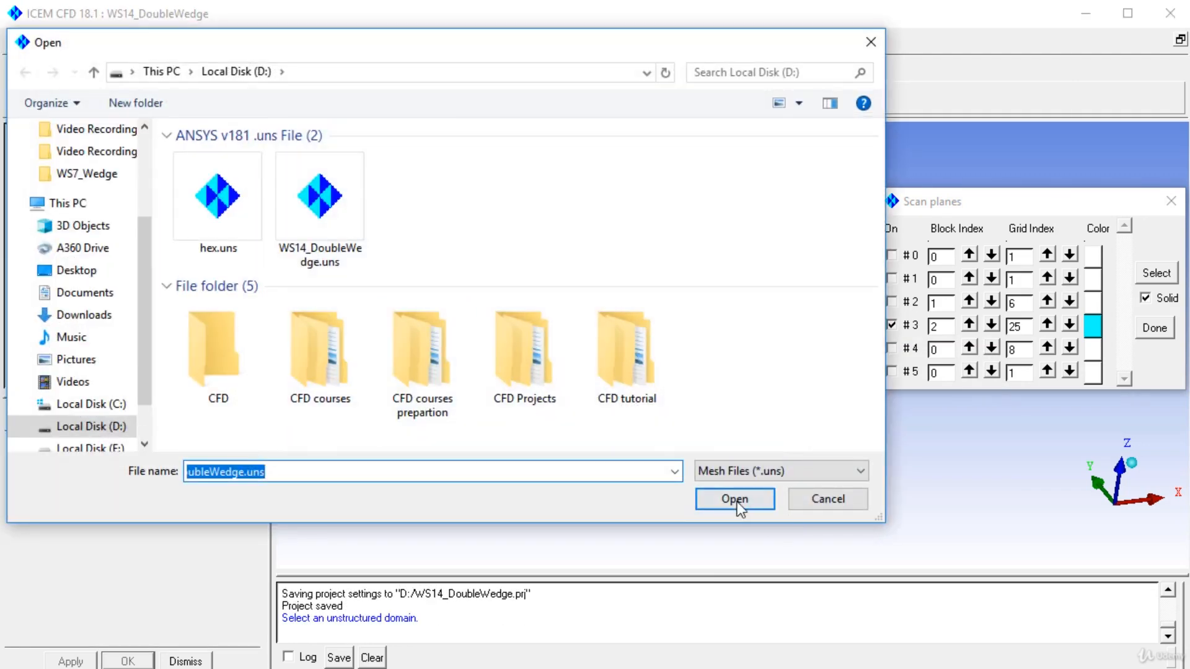
pyautogui.click(735, 499)
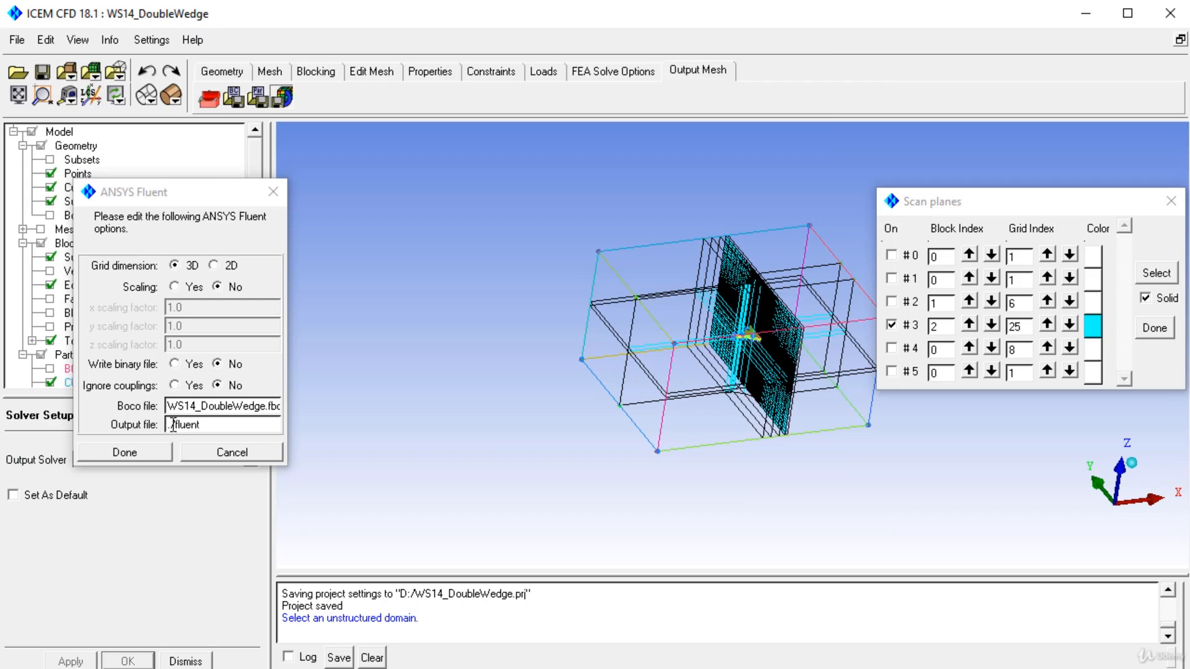
# Step: Name the Fluent output file WedgeWS7 and write the 3D mesh without scaling
pyautogui.moveTo(190, 190); pyautogui.dragTo(570, 230)
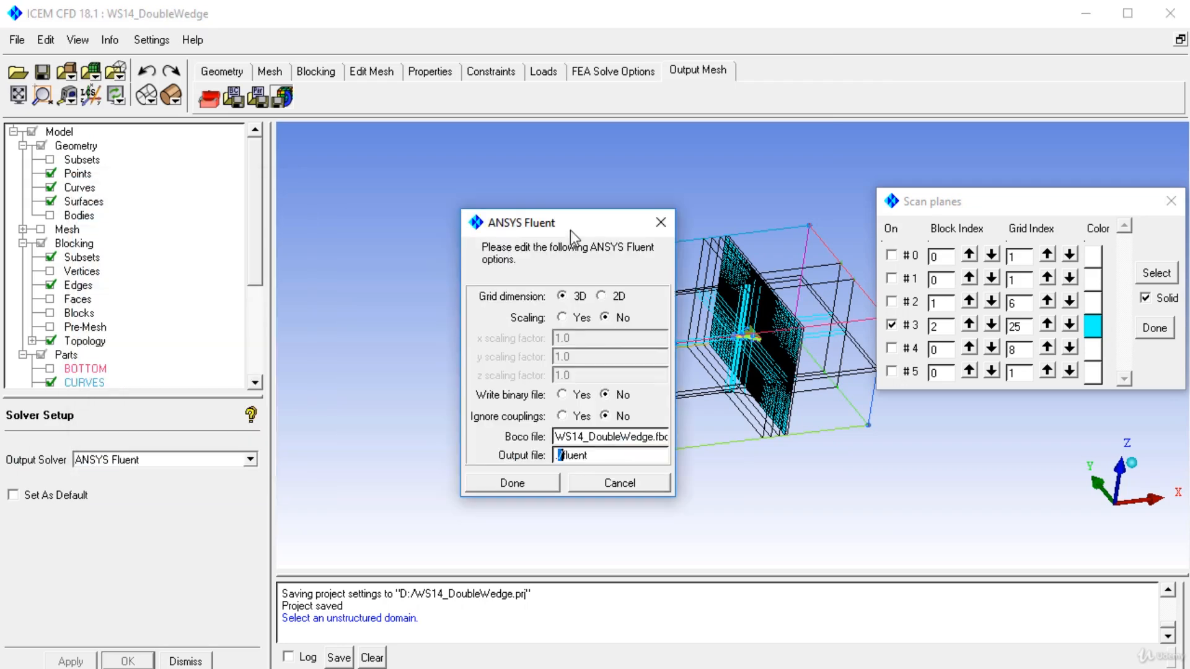
pyautogui.click(563, 456)
pyautogui.moveTo(564, 456); pyautogui.dragTo(604, 453)
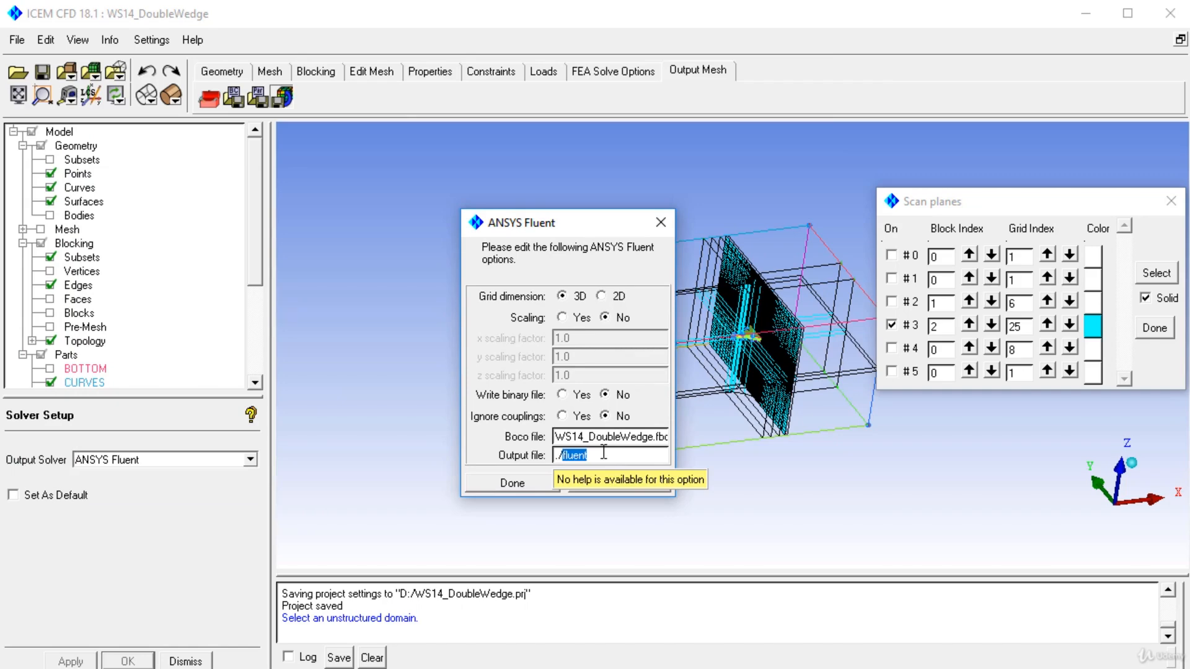
pyautogui.write('WedgeWS7')
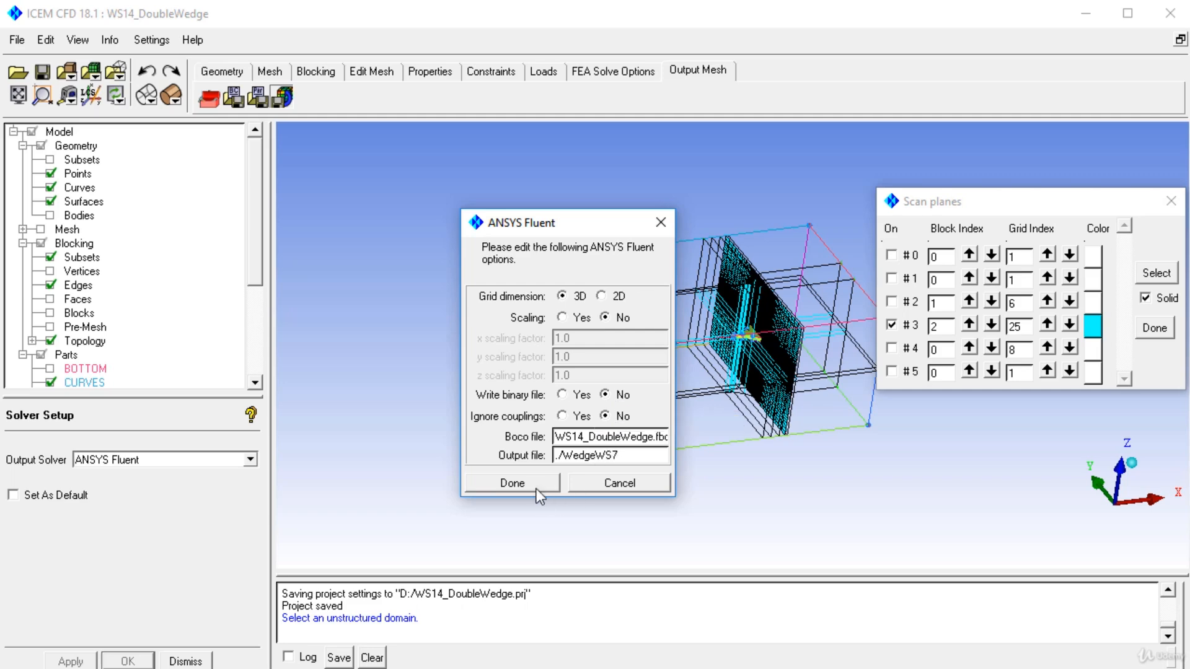
pyautogui.click(537, 490)
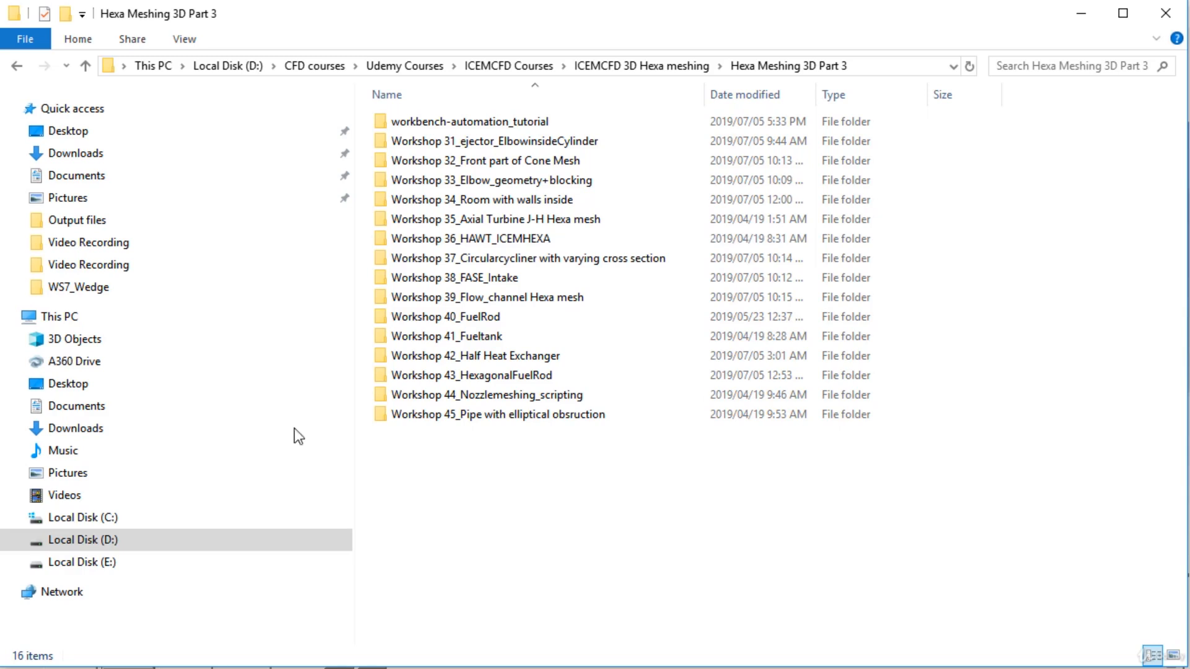
# Step: Switch to File Explorer and locate the exported WedgeWS7.msh file on Local Disk (D:)
pyautogui.click(106, 550)
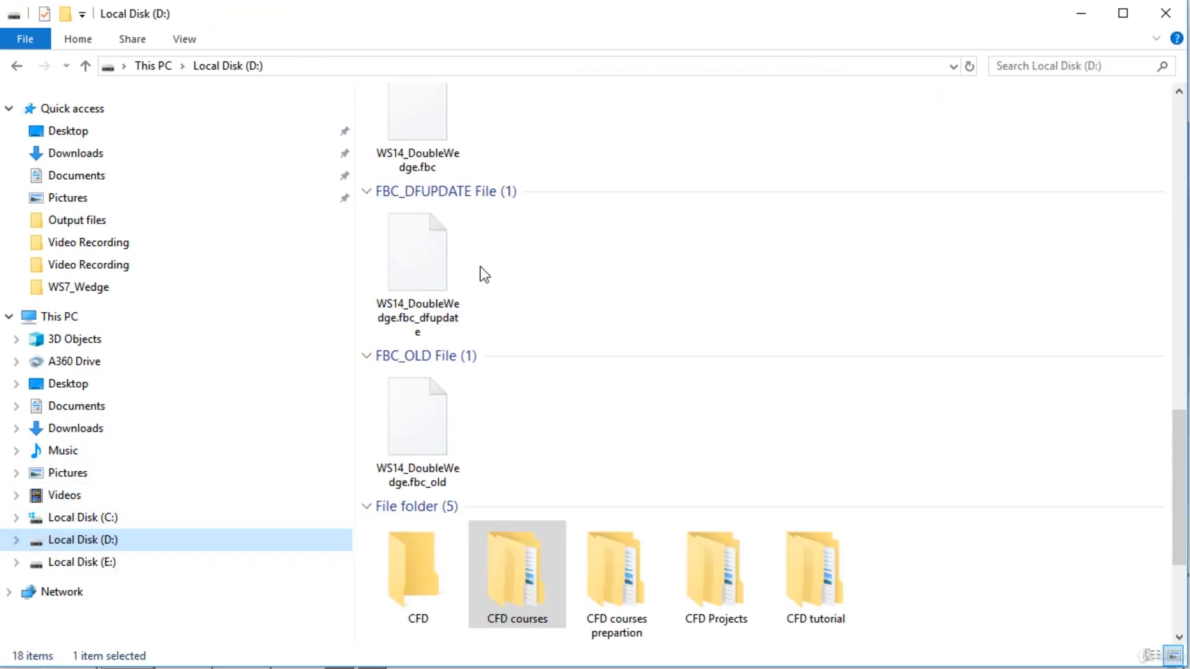
pyautogui.scroll(-3, 621, 314)
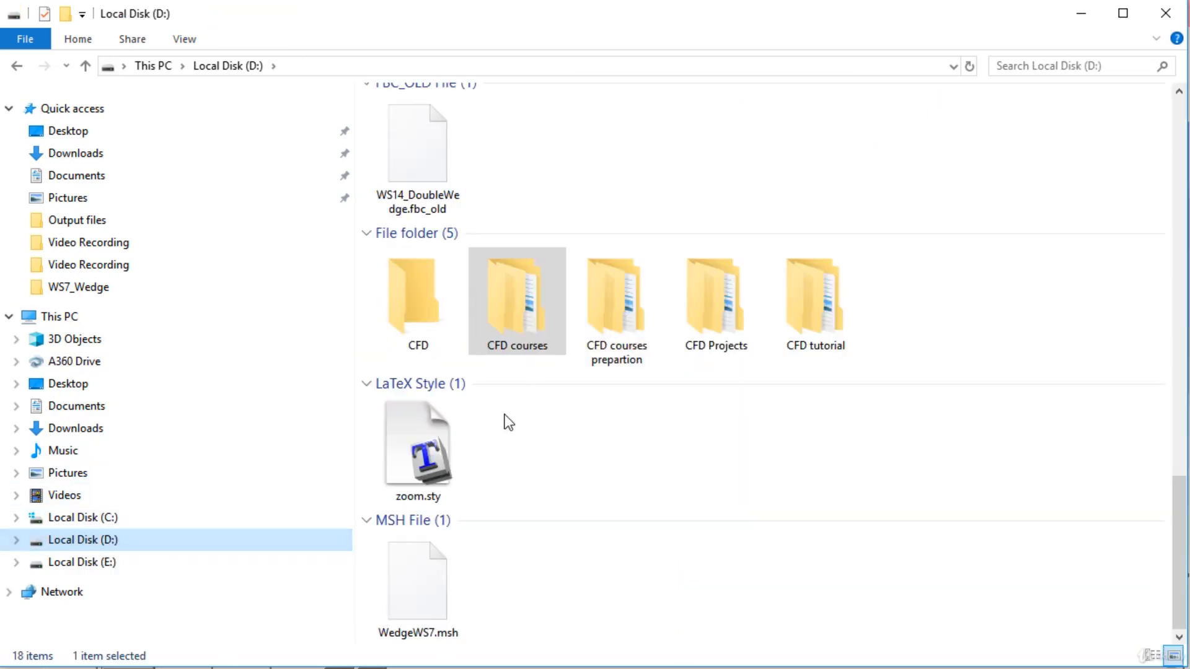
pyautogui.scroll(10, 571, 444)
pyautogui.scroll(-5, 571, 444)
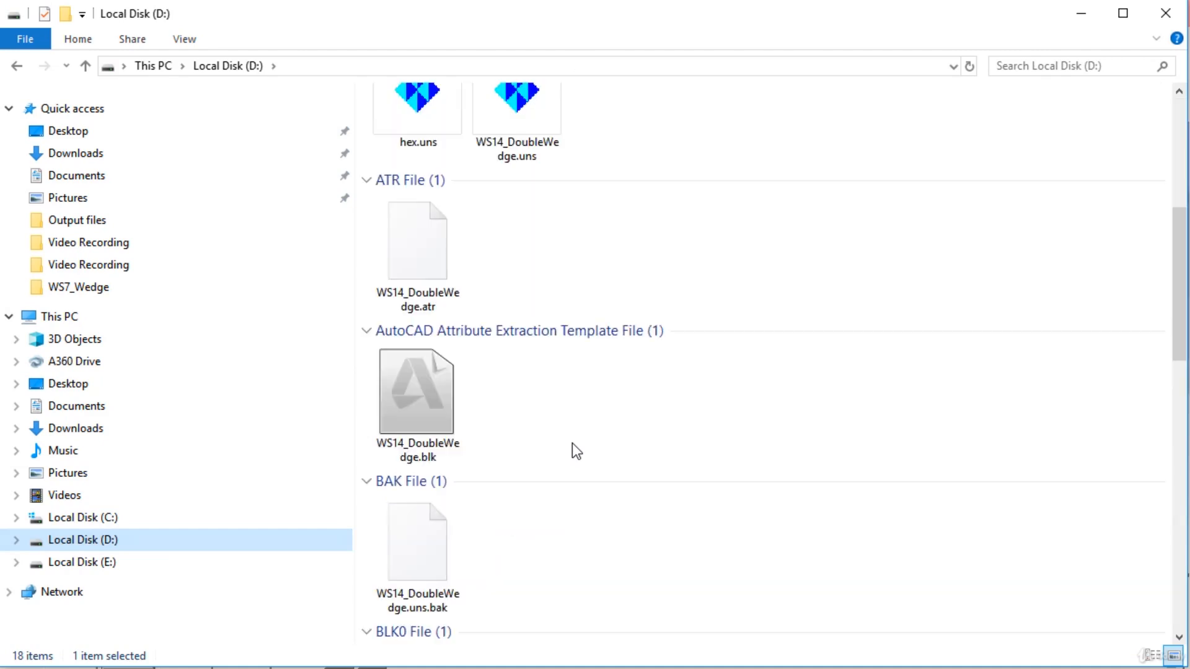
pyautogui.scroll(-4, 571, 444)
pyautogui.scroll(-10, 499, 438)
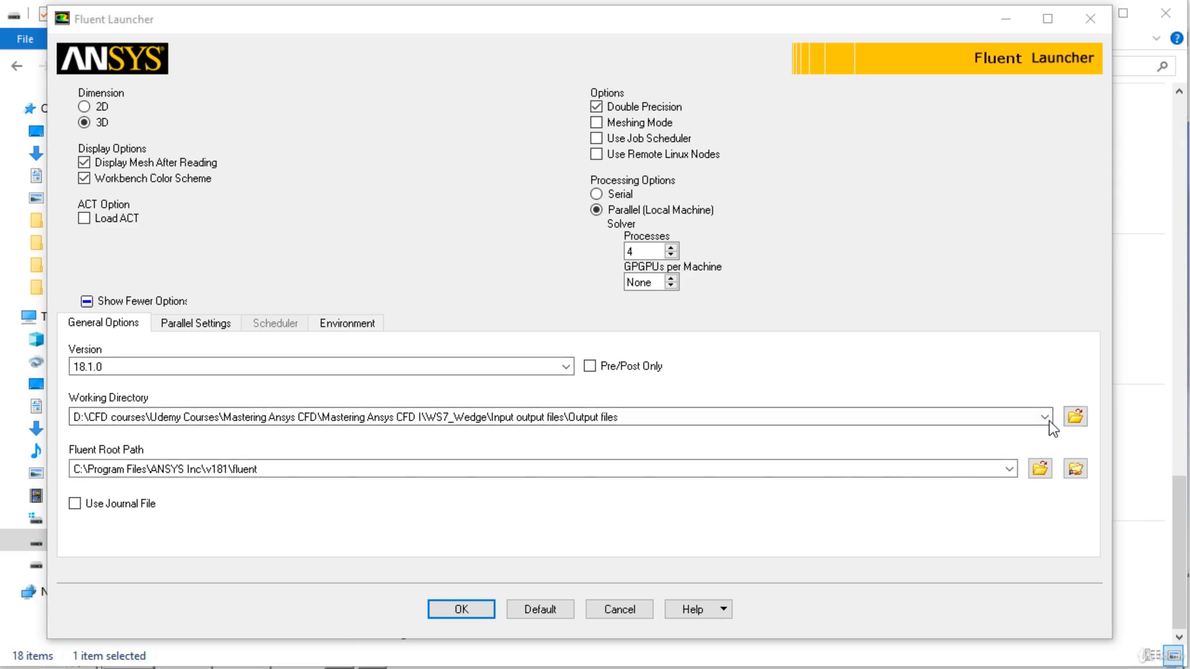
# Step: Set the working directory to D:\ and launch the 3D double-precision Fluent solver with four parallel processes
pyautogui.moveTo(88, 416); pyautogui.dragTo(754, 417)
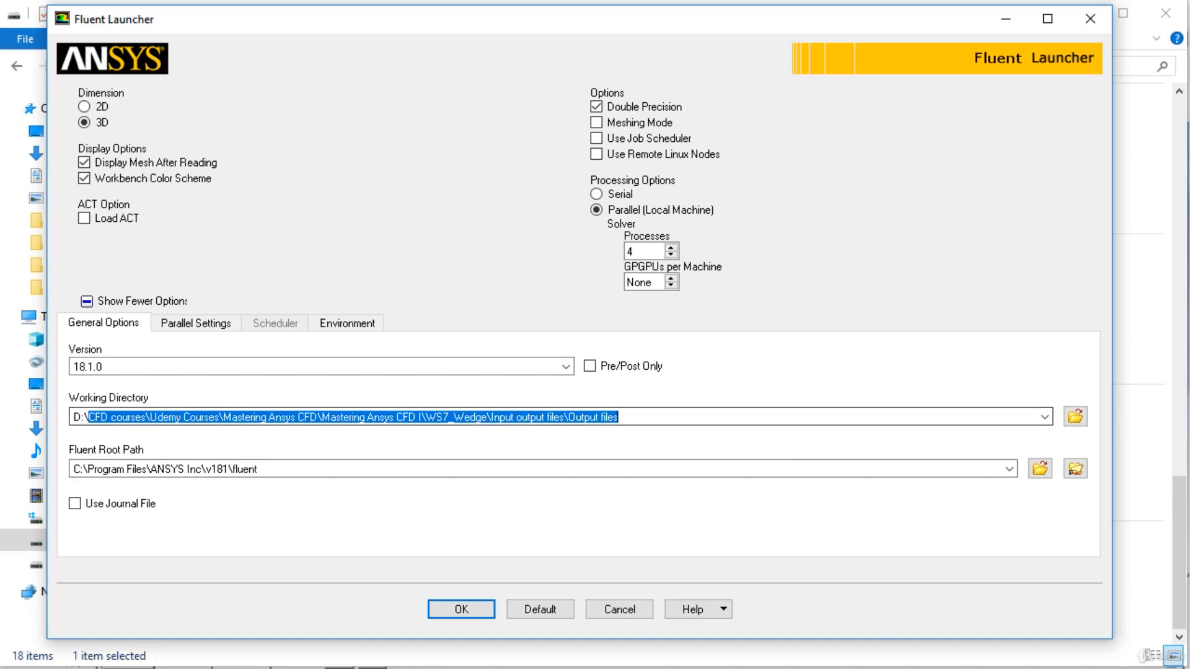
pyautogui.press('BackSpace')
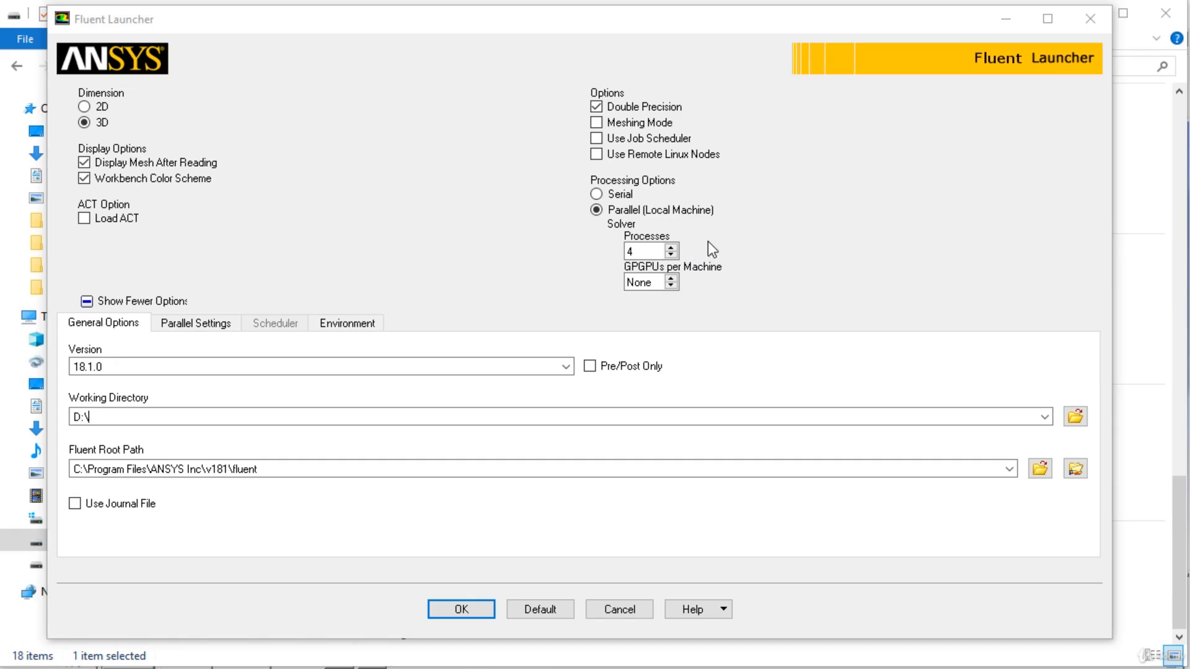
pyautogui.click(461, 613)
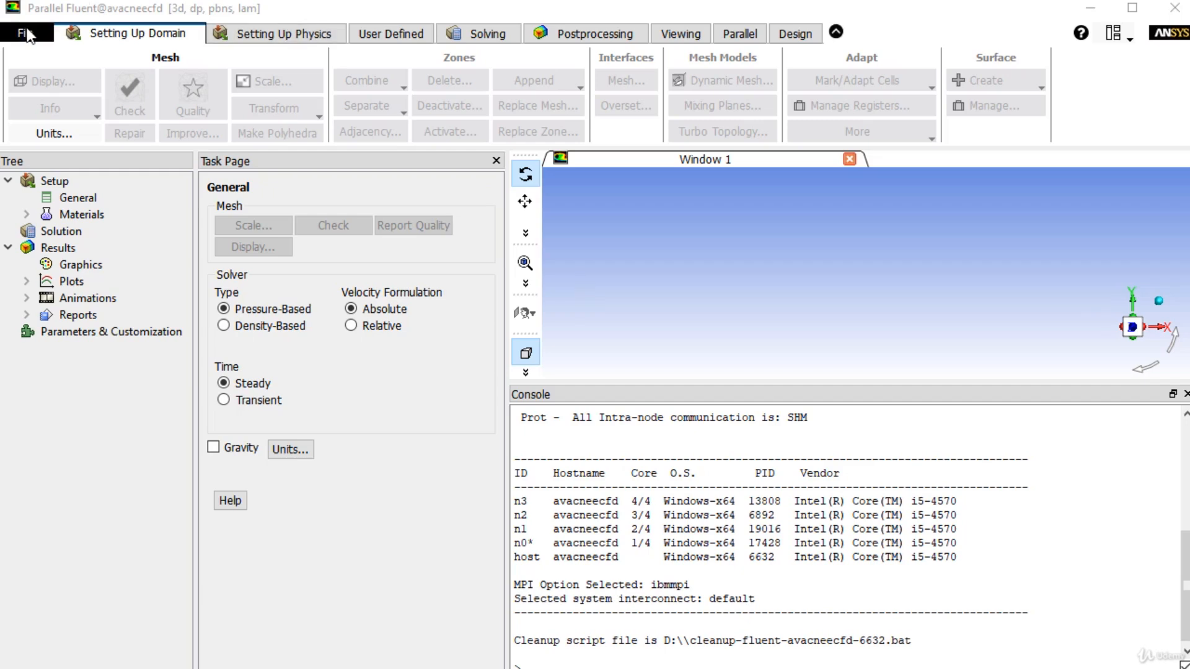
# Step: Read the WedgeWS7.msh mesh file from D:\ into the solver and display it
pyautogui.click(25, 34)
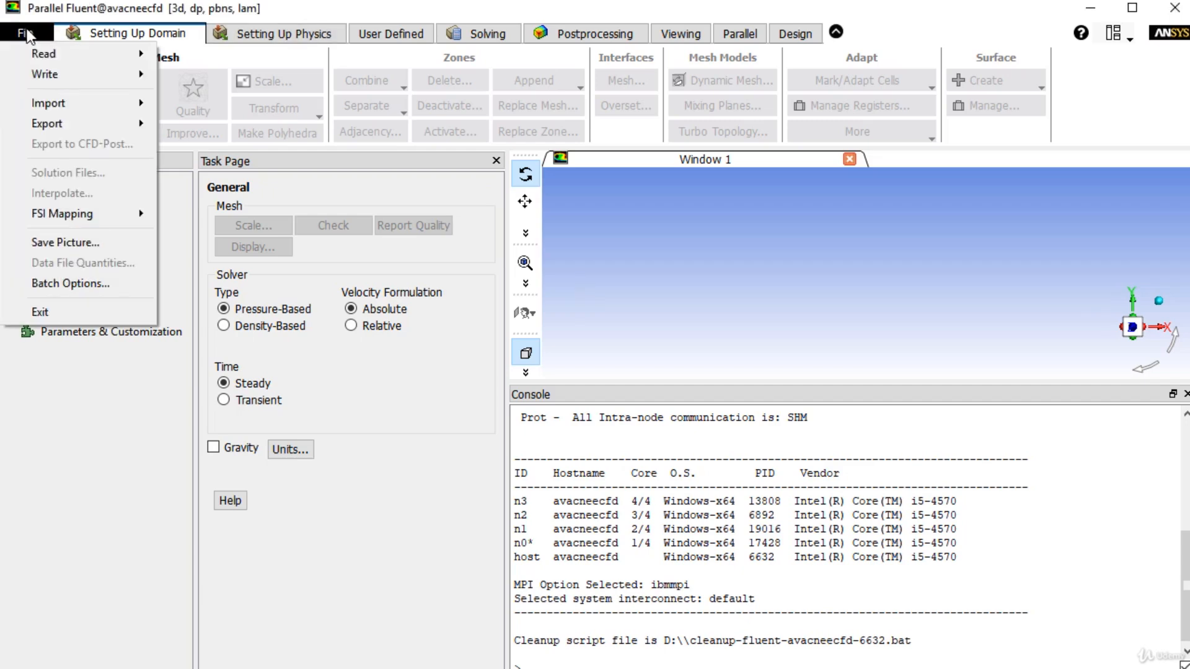
pyautogui.moveTo(52, 55)
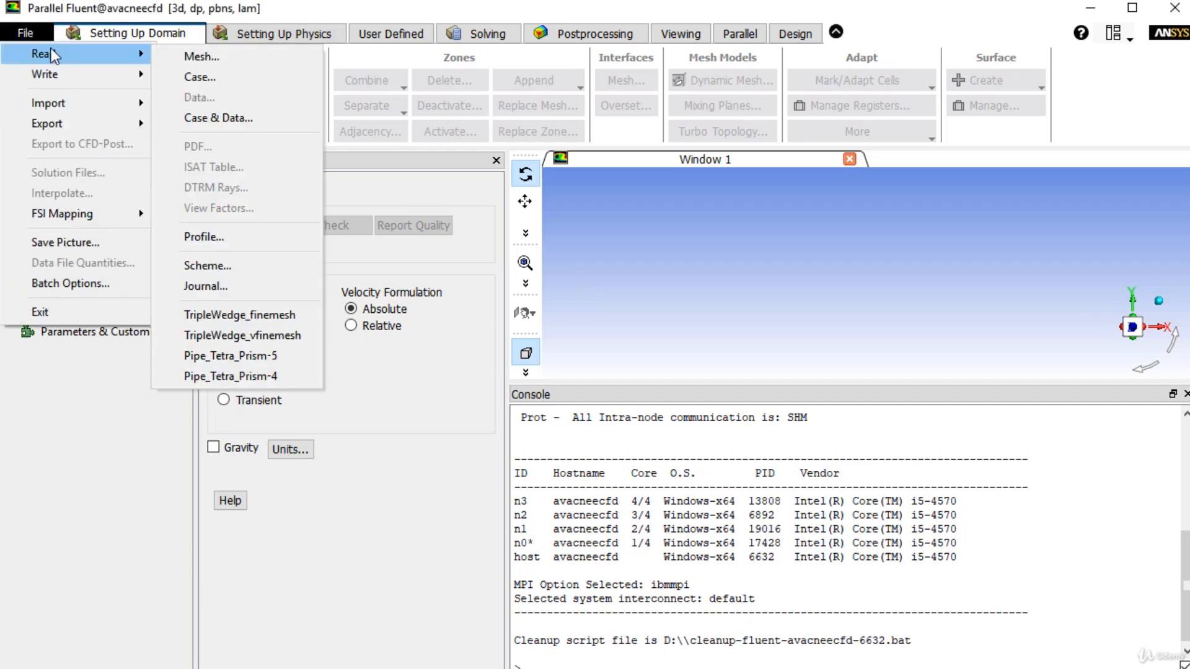
pyautogui.click(192, 56)
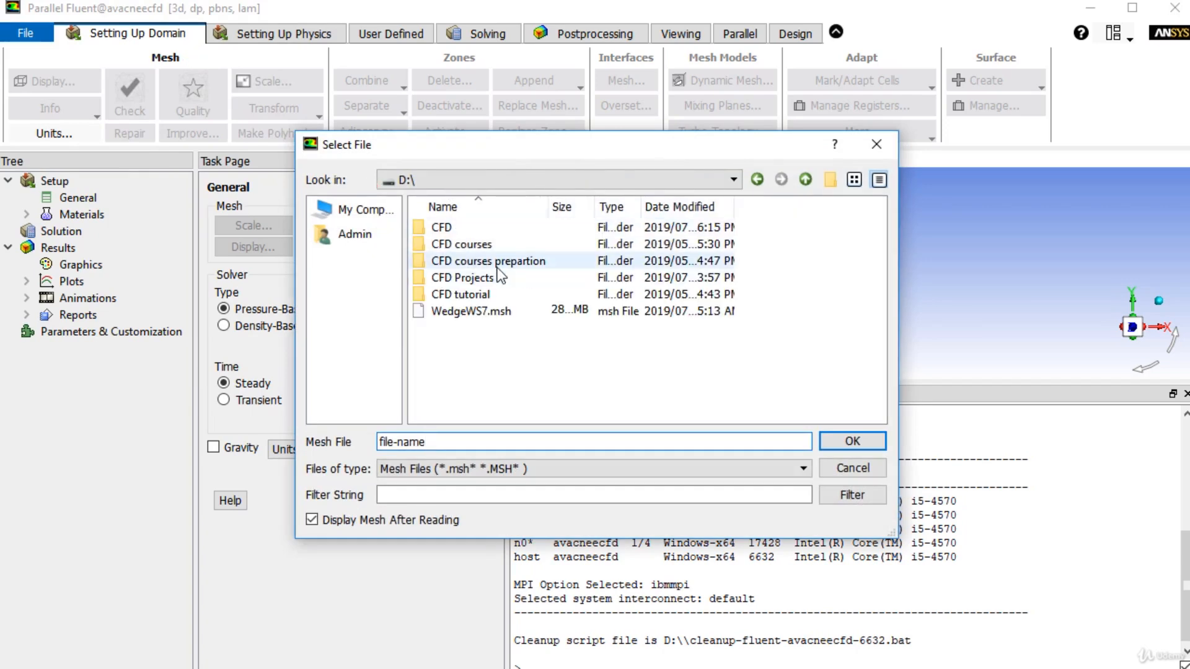
pyautogui.doubleClick(477, 313)
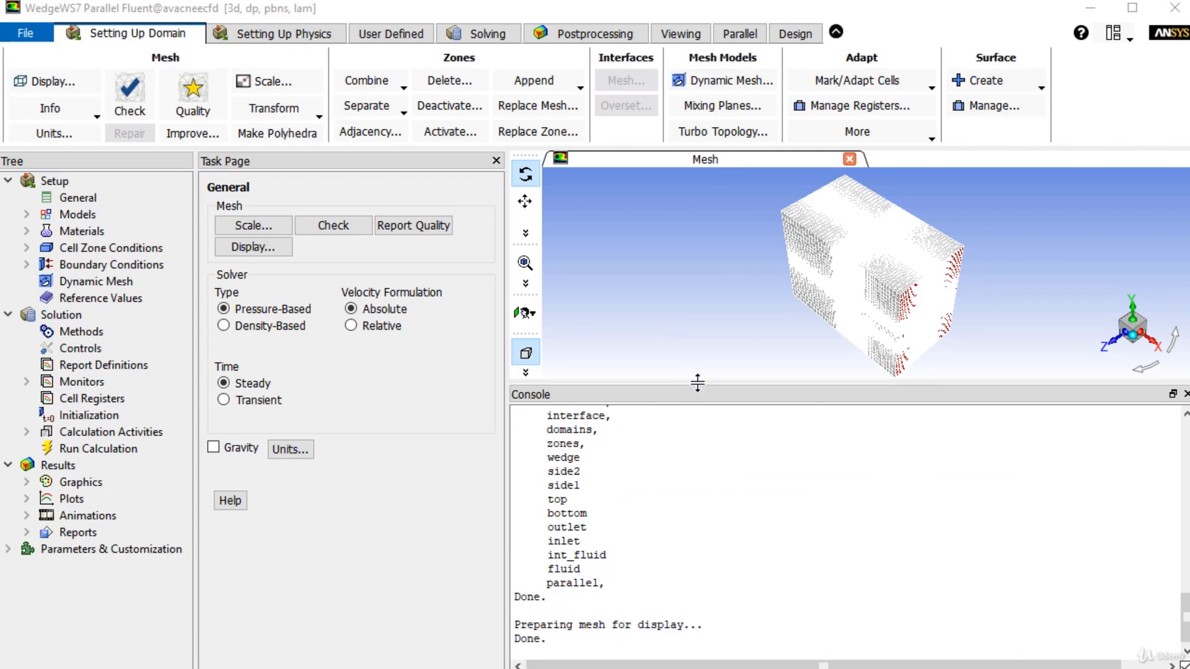
# Step: Run the mesh check and examine the minimum cell volume in the reported volume statistics
pyautogui.moveTo(697, 382); pyautogui.dragTo(697, 539)
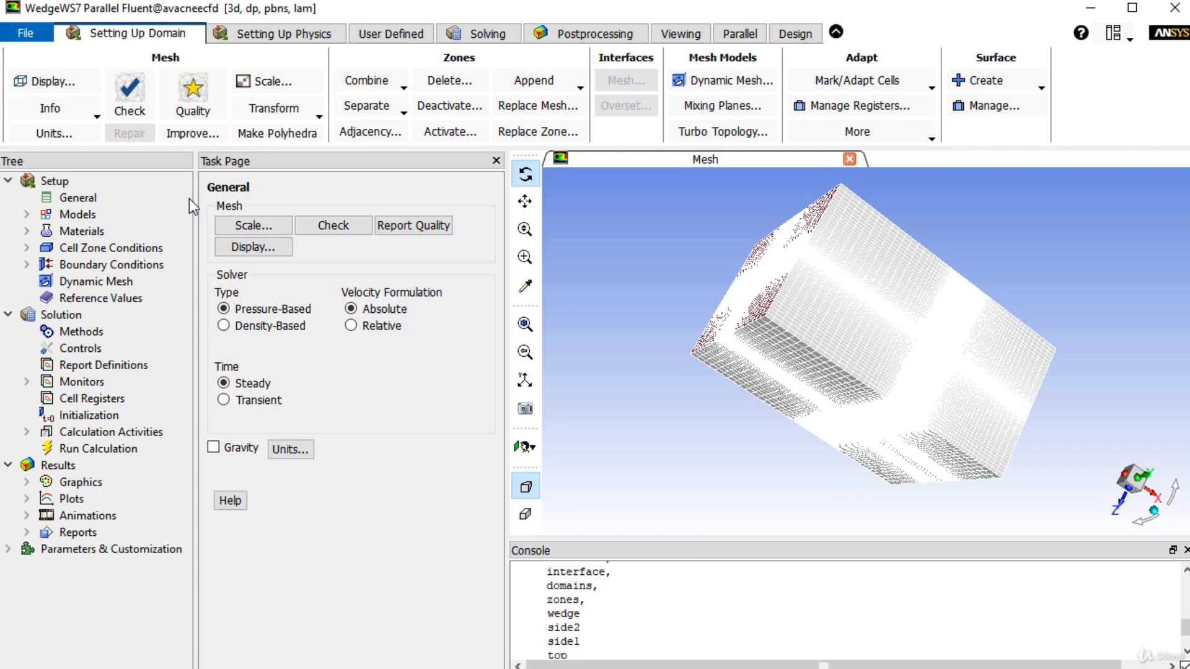
pyautogui.click(347, 234)
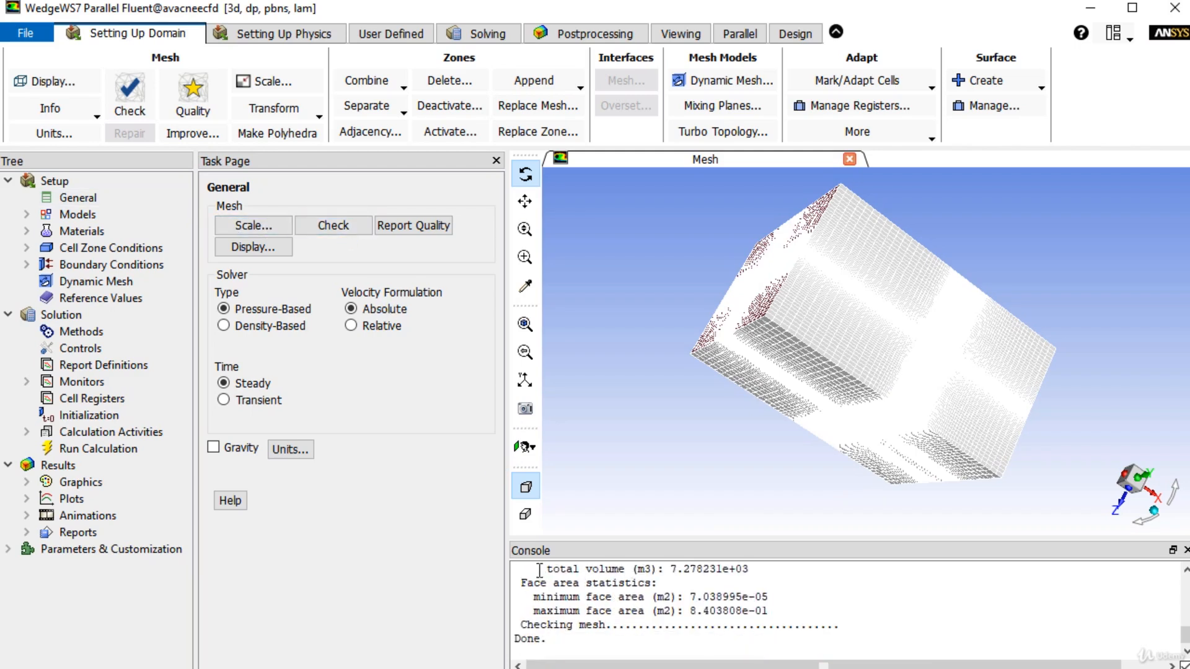
pyautogui.scroll(2, 595, 594)
pyautogui.moveTo(534, 596); pyautogui.dragTo(749, 598)
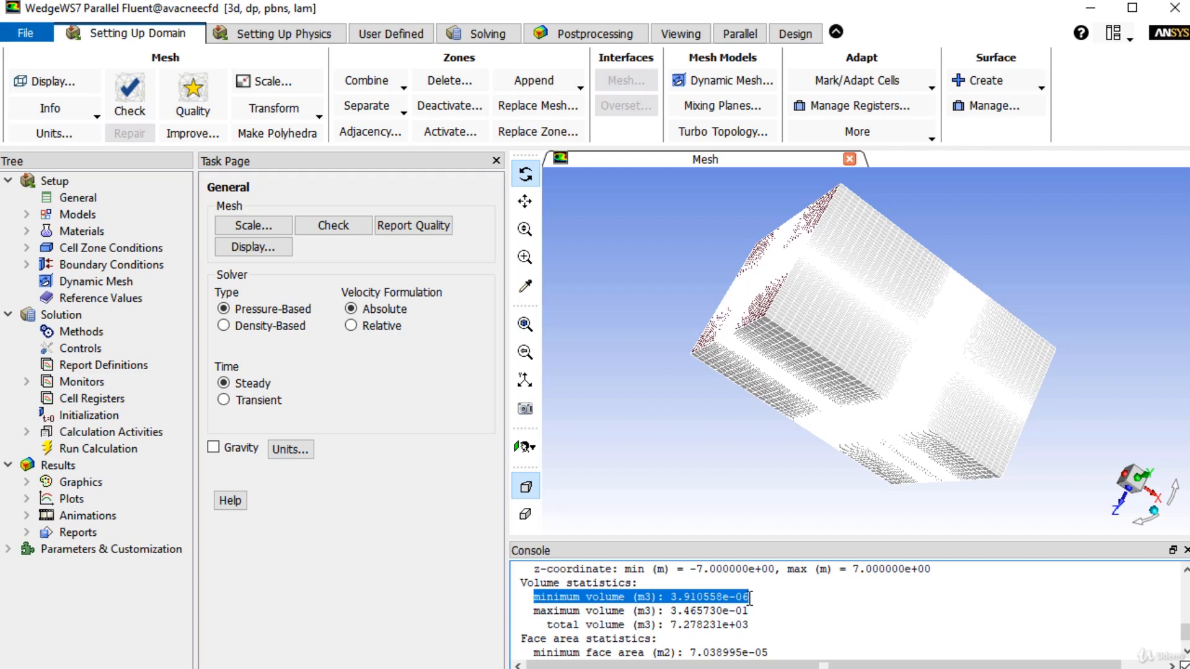
# Step: Report the mesh quality and examine the minimum orthogonal quality and maximum aspect ratio
pyautogui.click(412, 228)
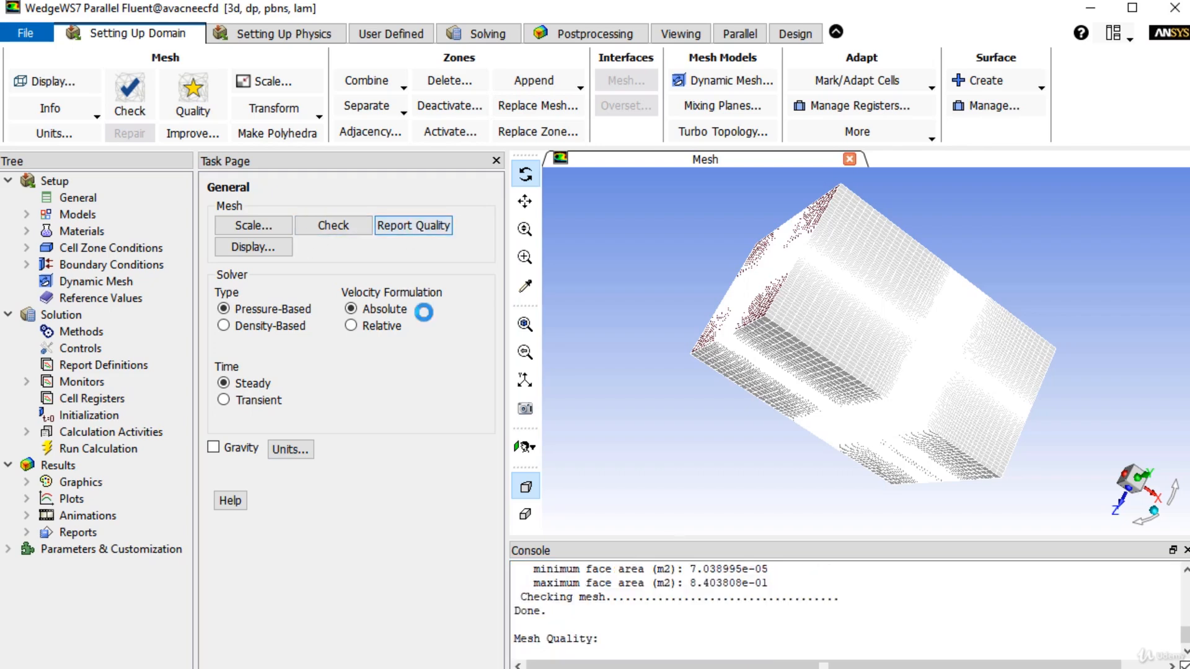
pyautogui.moveTo(756, 538); pyautogui.dragTo(759, 424)
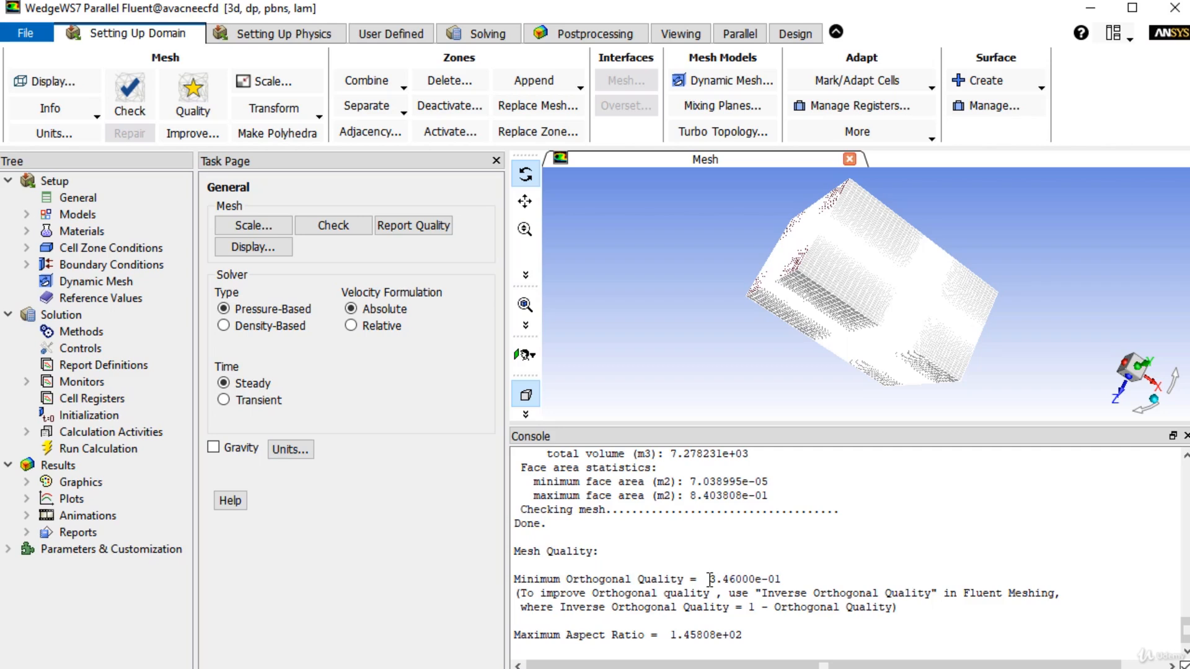
pyautogui.moveTo(670, 636); pyautogui.dragTo(752, 631)
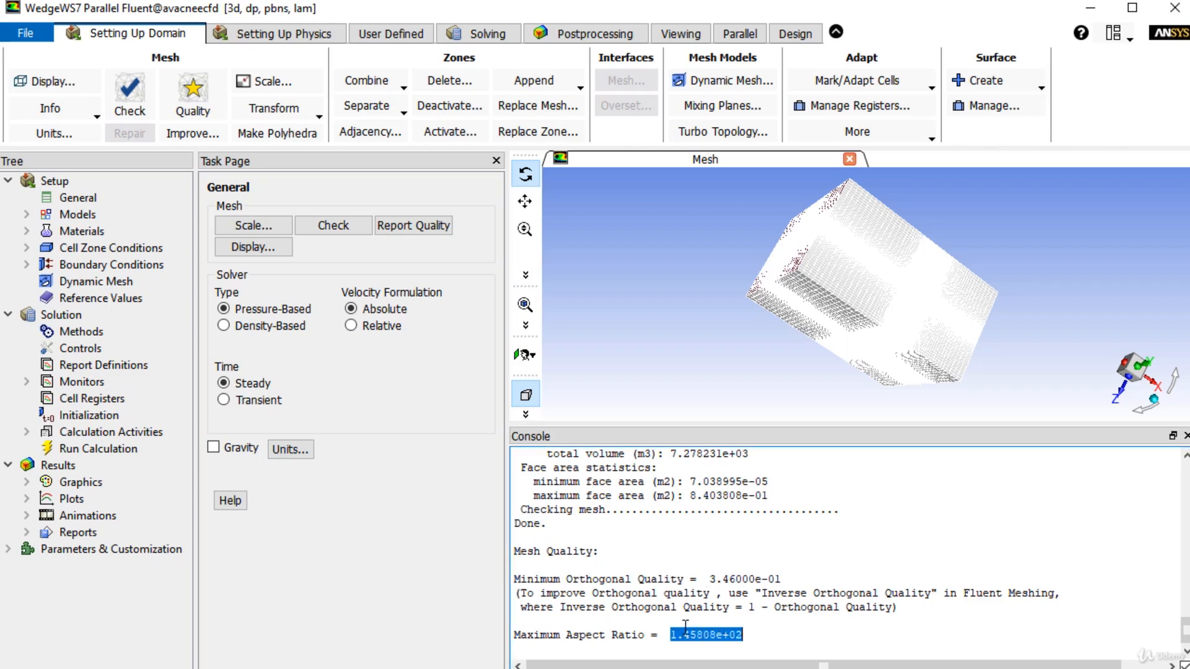
pyautogui.moveTo(801, 296); pyautogui.dragTo(839, 327)
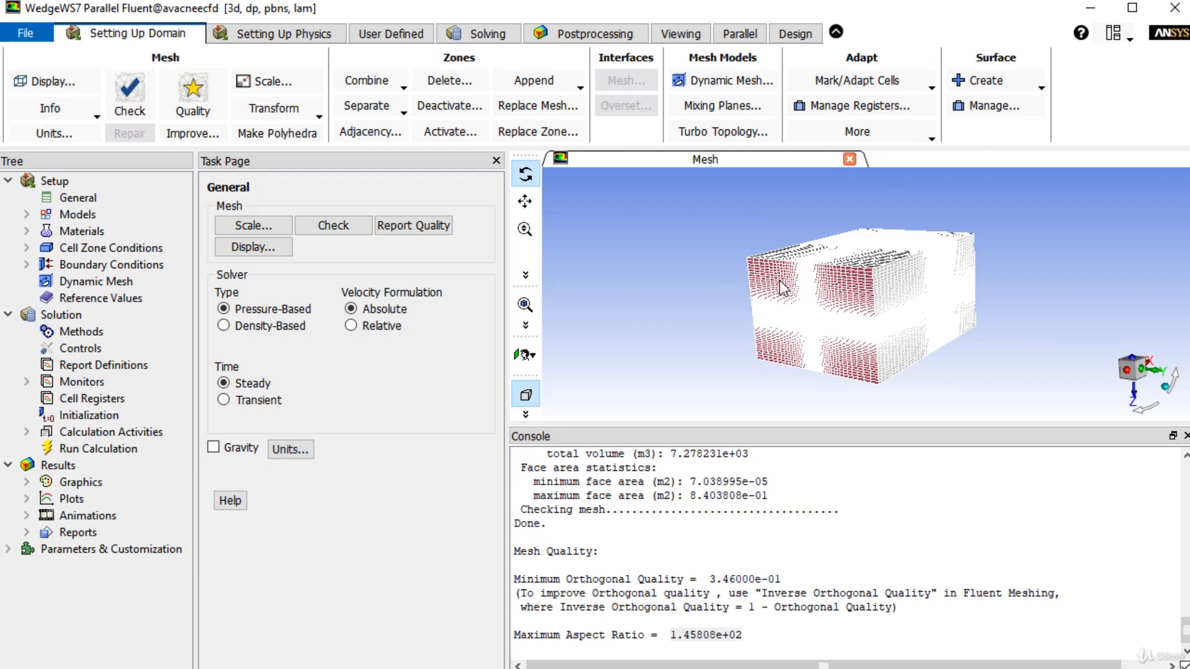